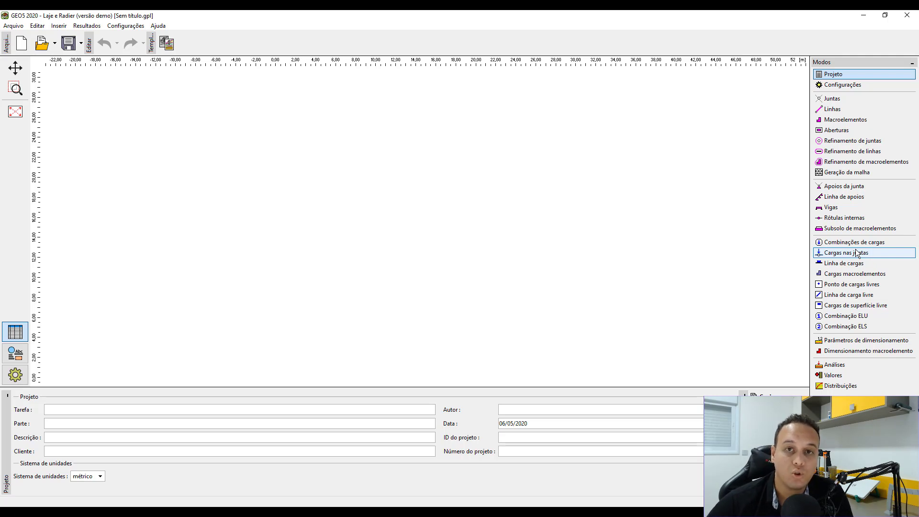
Step: Select the Brasil (2) analysis configuration so concrete structures follow NBR 6118-2014
click(866, 86)
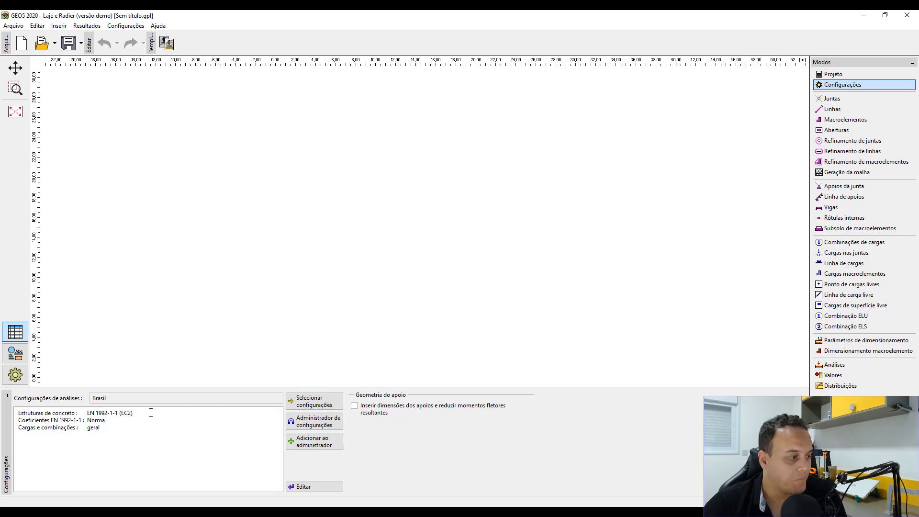
click(109, 413)
click(176, 419)
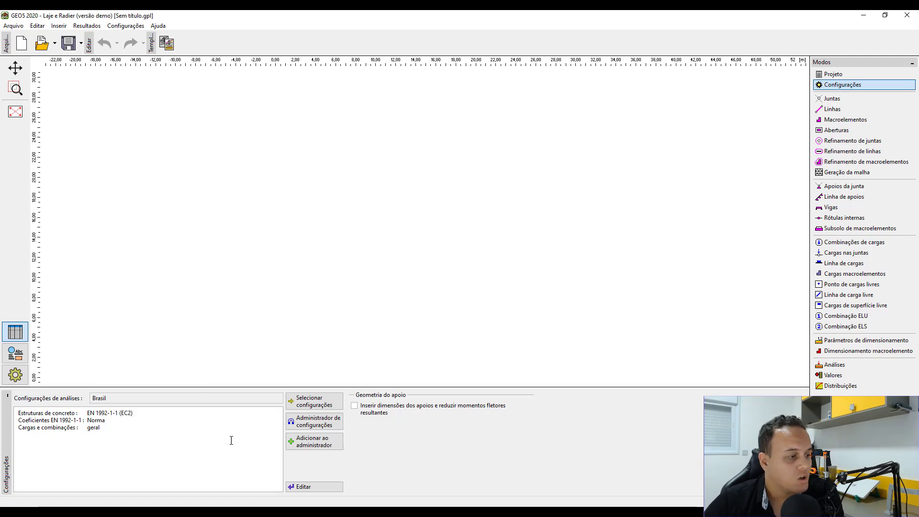
click(317, 406)
click(311, 326)
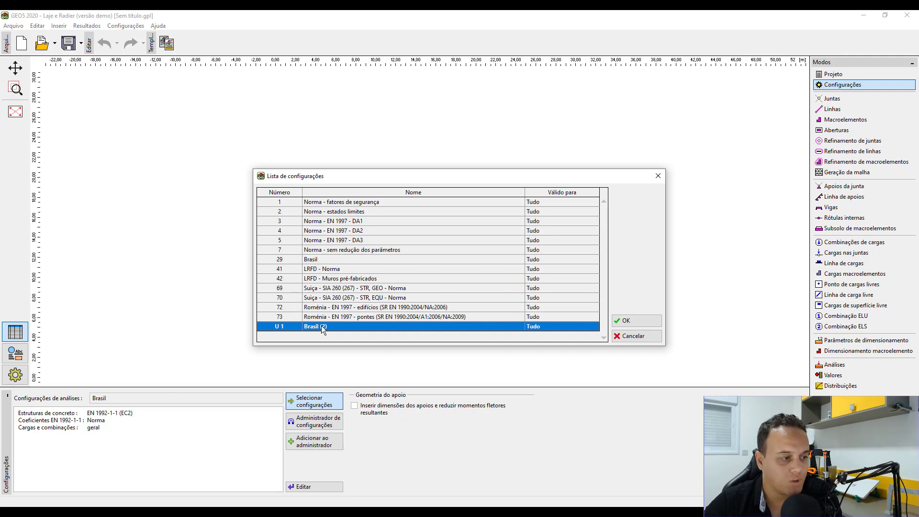
click(644, 321)
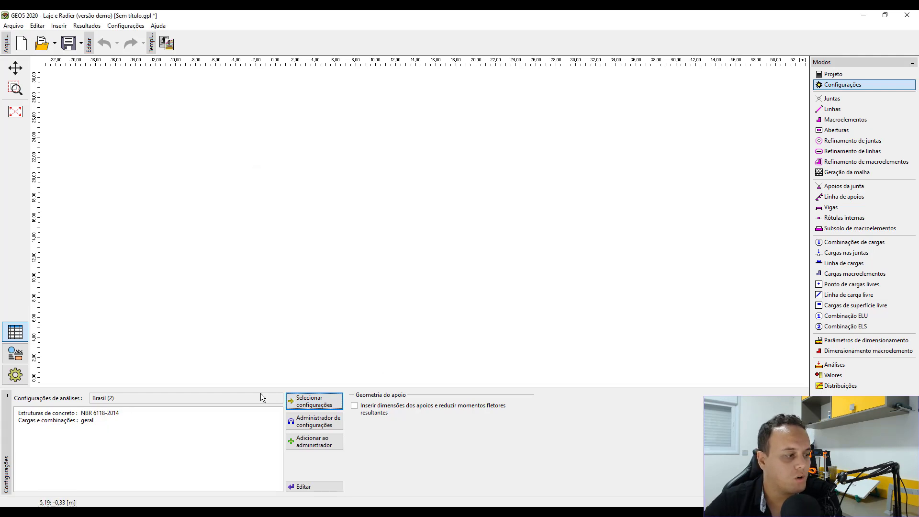
drag(122, 413, 9, 415)
click(150, 447)
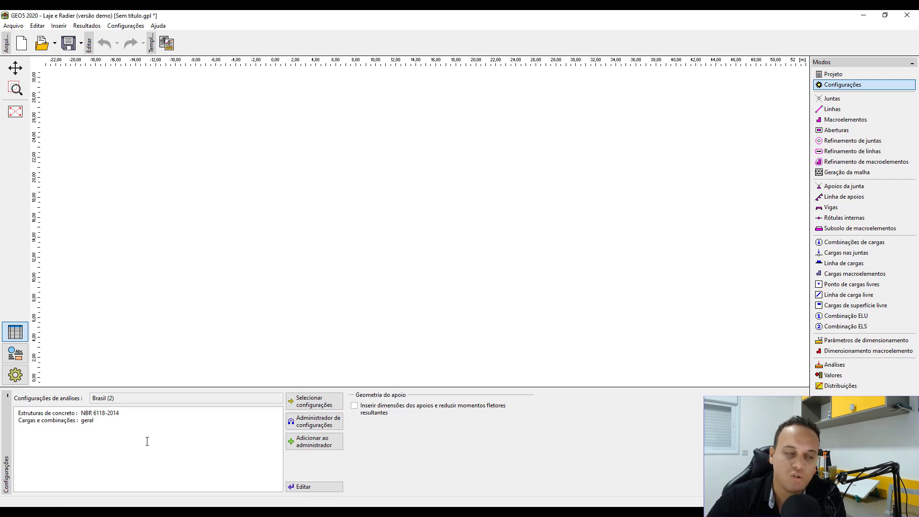
drag(142, 415, 88, 419)
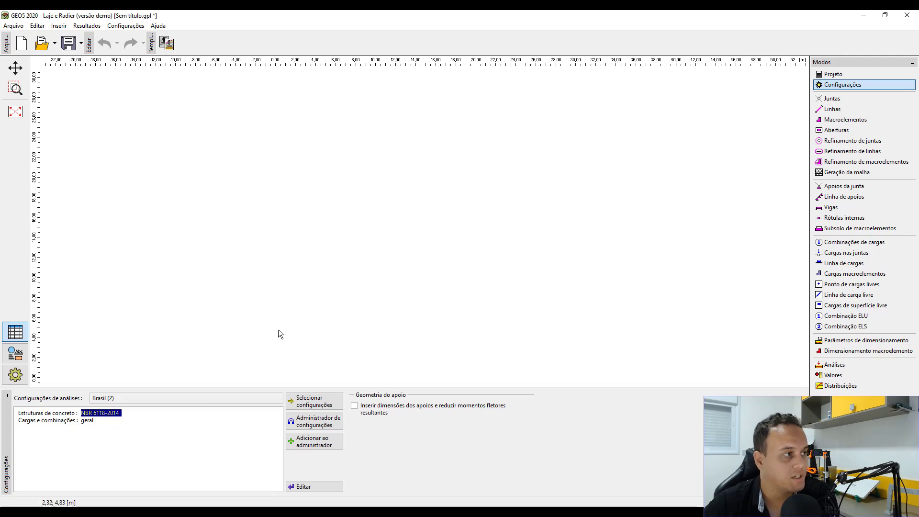
Step: Load the alve.est DXF file from the desktop as the import template
click(167, 50)
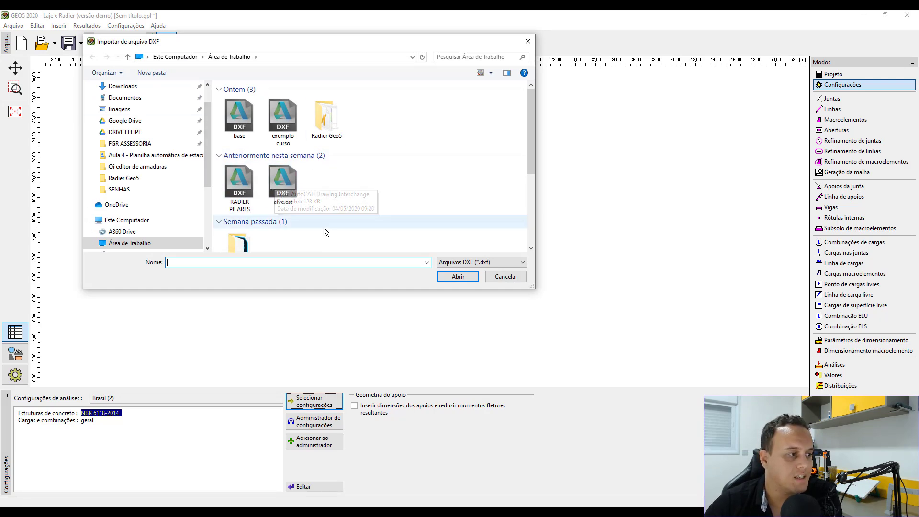
click(293, 189)
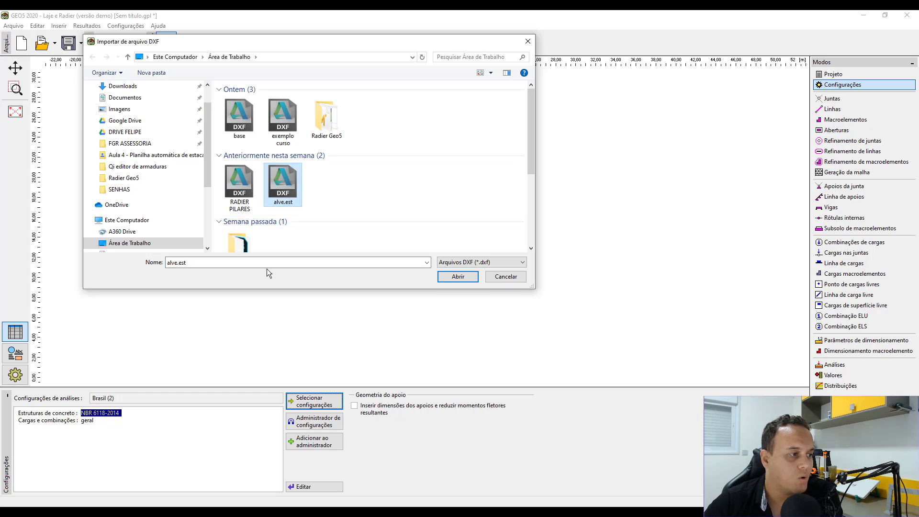
click(457, 277)
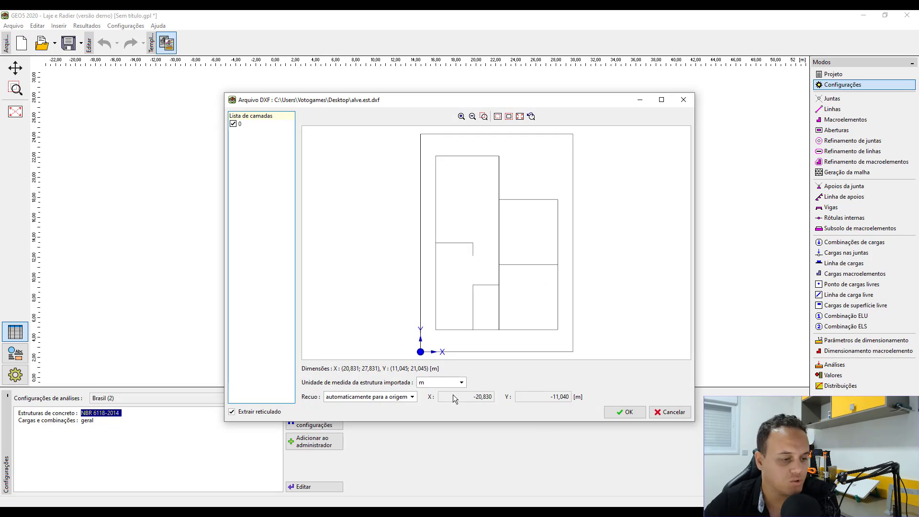
Step: Switch to AutoCAD and examine the wall layout and its line loads in the alve.est drawing
key(alt+Tab)
scroll(590, 212, up, 2)
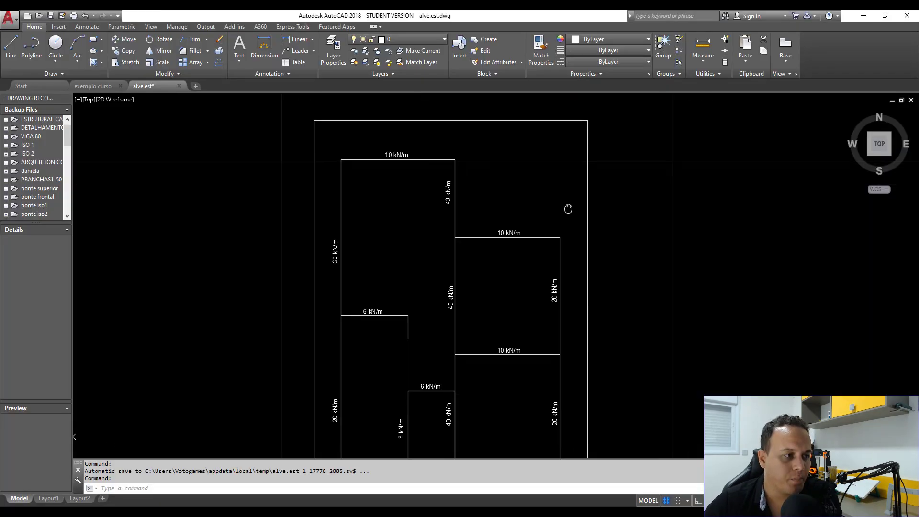
scroll(353, 223, down, 2)
drag(398, 199, 473, 176)
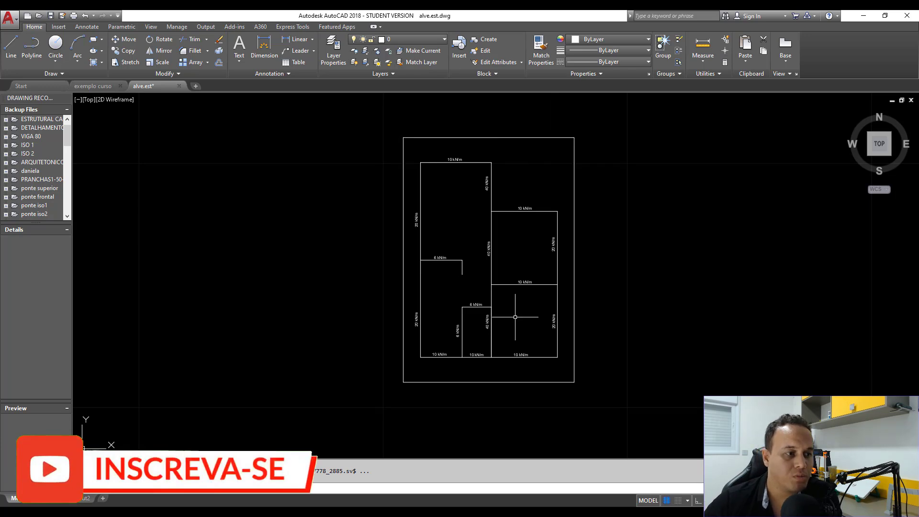
scroll(431, 311, up, 4)
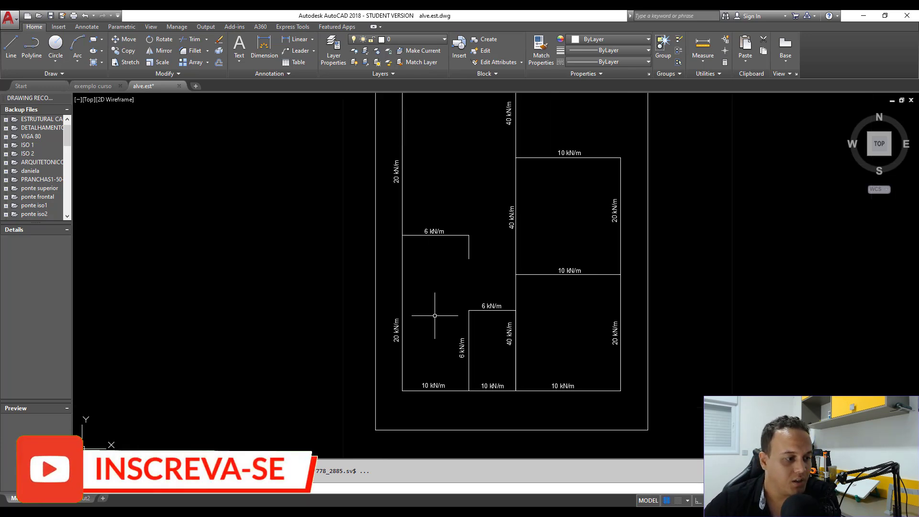
scroll(384, 311, down, 2)
drag(384, 311, 390, 377)
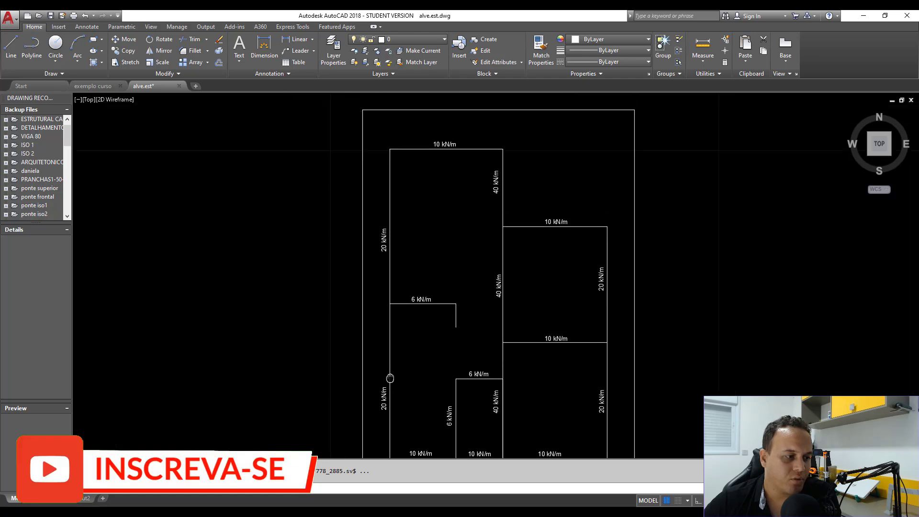
scroll(378, 245, up, 4)
drag(413, 224, 426, 387)
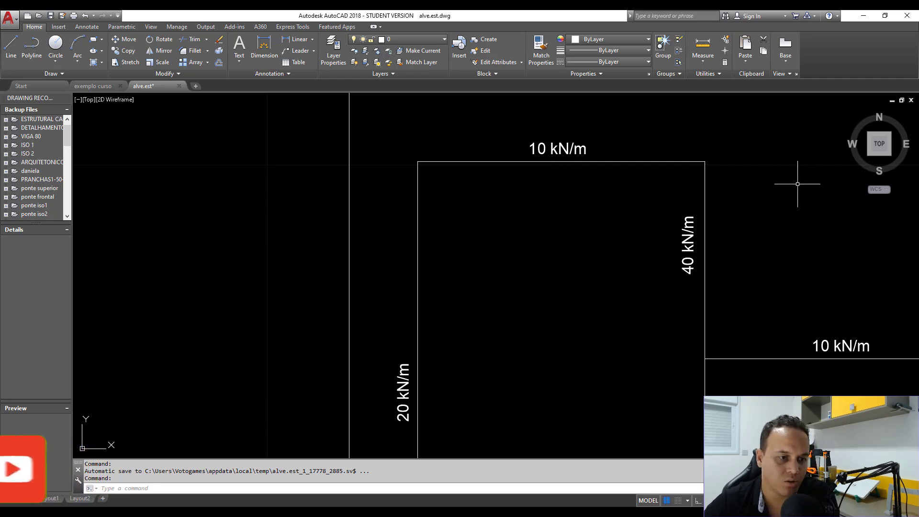
scroll(771, 232, down, 2)
drag(772, 232, 660, 159)
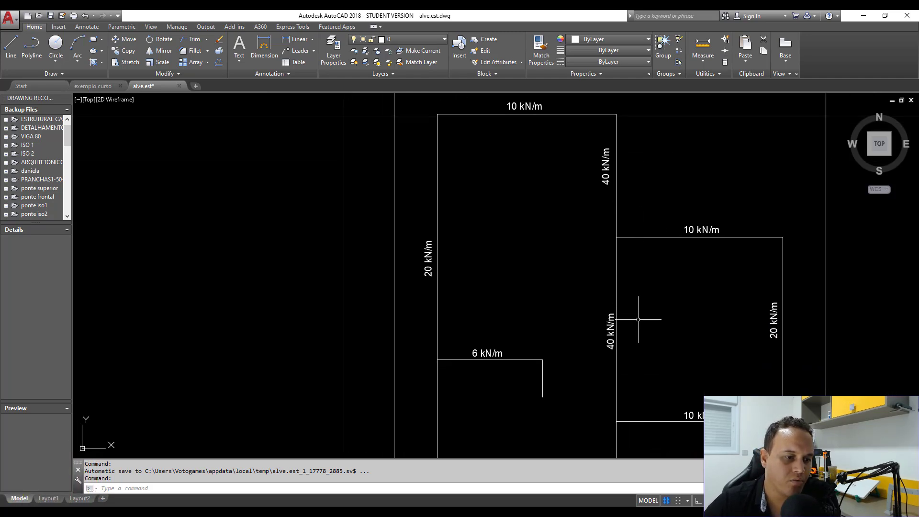
drag(742, 283, 608, 201)
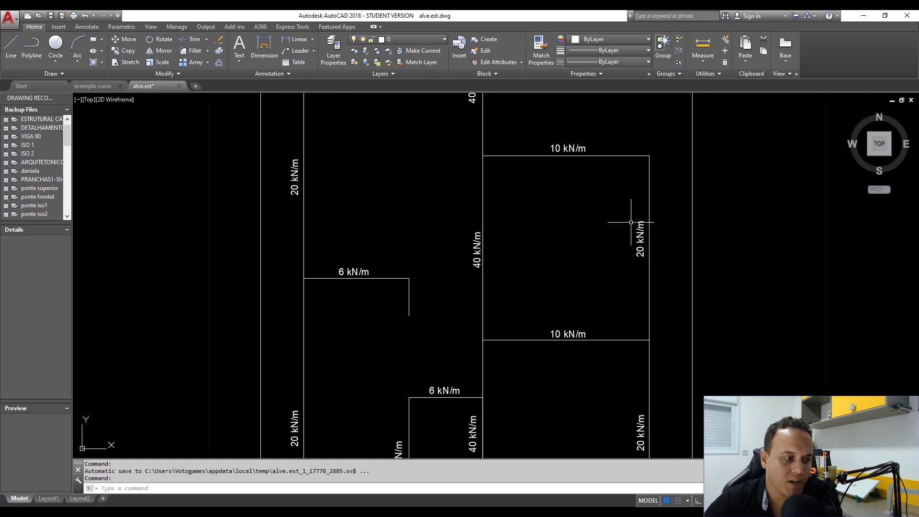
mouse_move(444, 251)
mouse_down()
mouse_move(450, 177)
mouse_move(488, 160)
mouse_up()
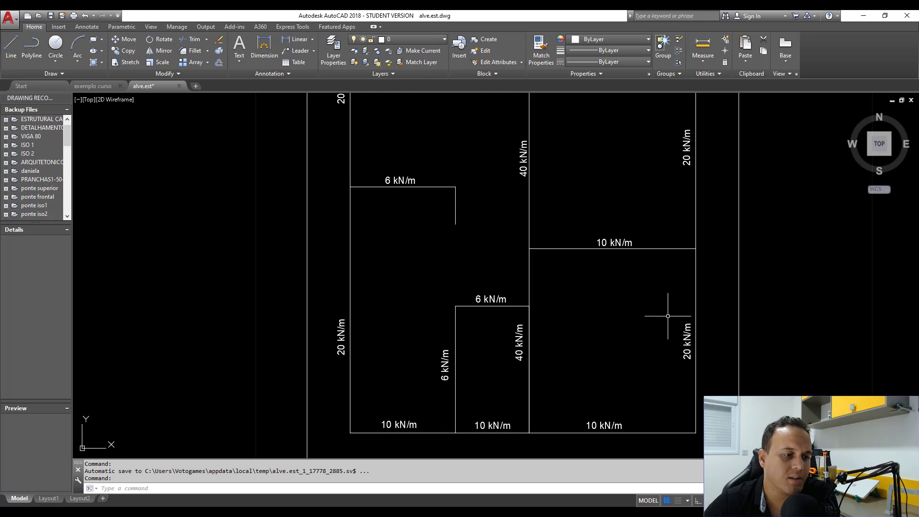
scroll(698, 216, down, 5)
drag(659, 219, 592, 281)
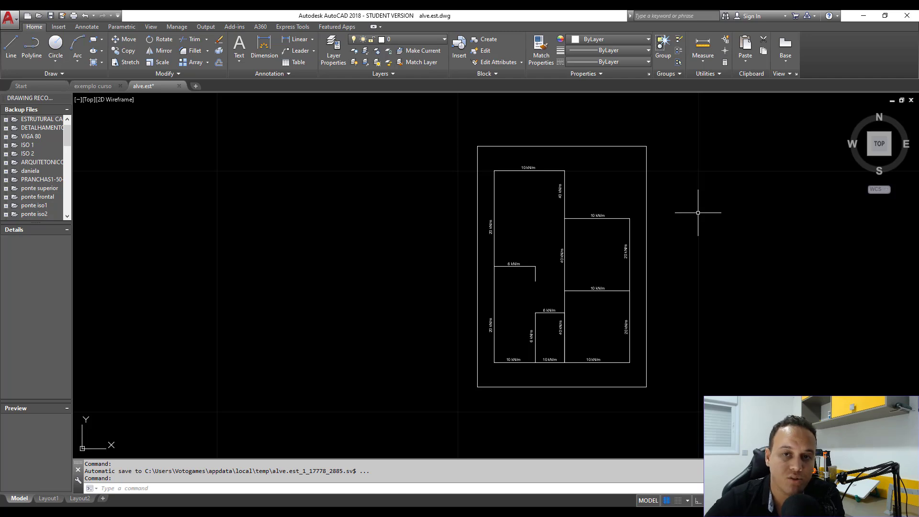
drag(706, 189, 656, 173)
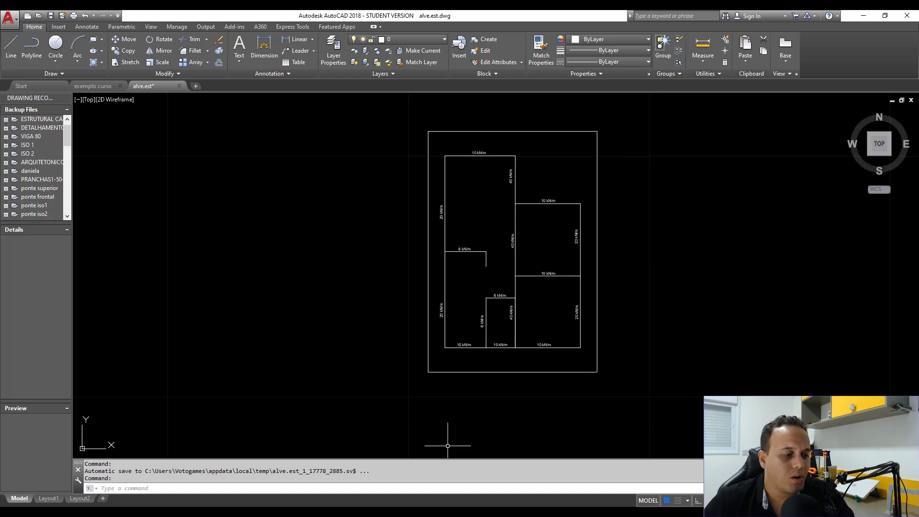
Step: Return to GEO5 and import the DXF template in metres, shifted automatically to the origin
click(436, 513)
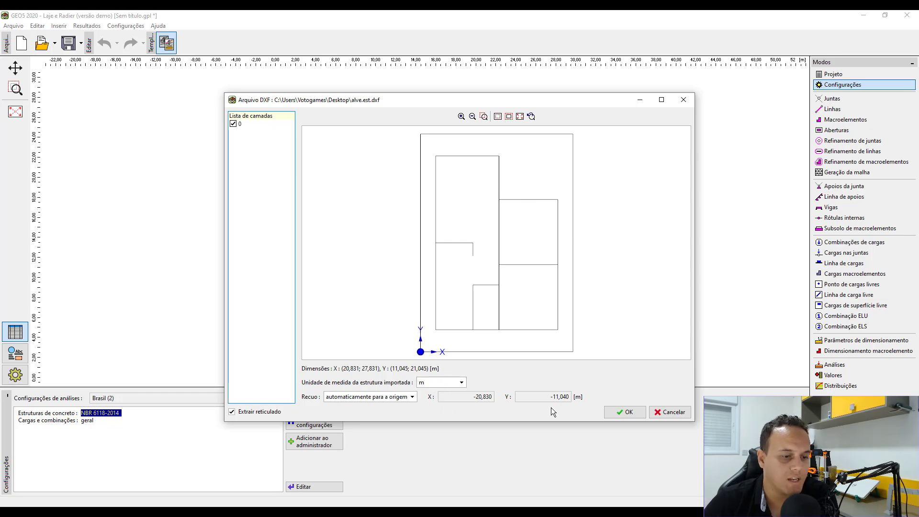
click(634, 415)
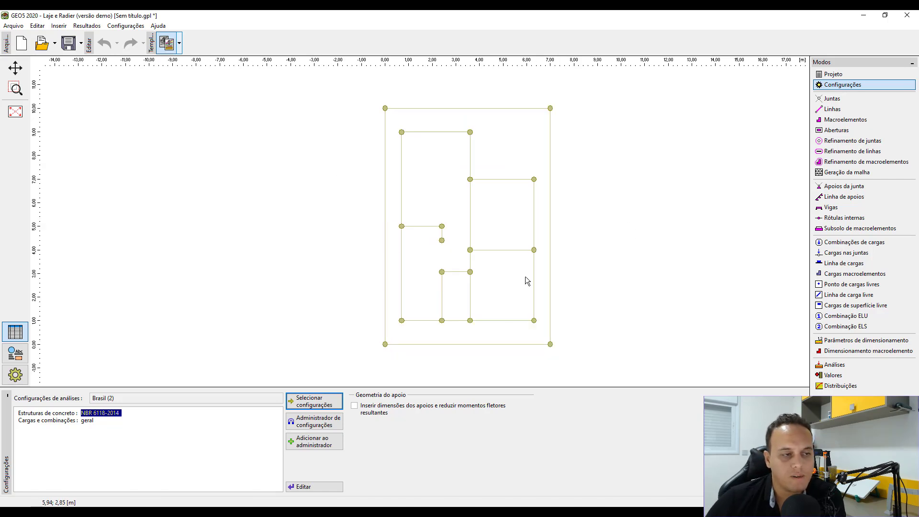
drag(575, 236, 542, 235)
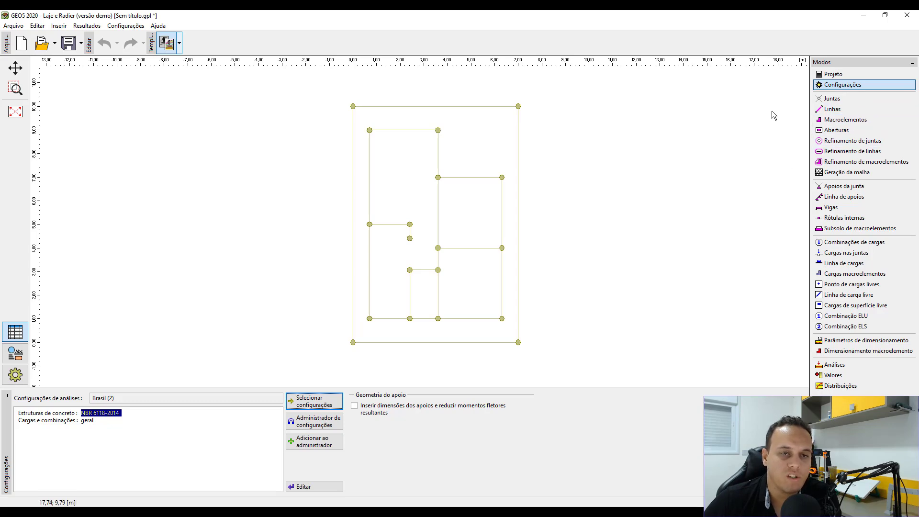
Step: Graphically add joints on the template's two upper outer corners and on the wall points at y = 8.99 m and y = 6.99 m
click(828, 99)
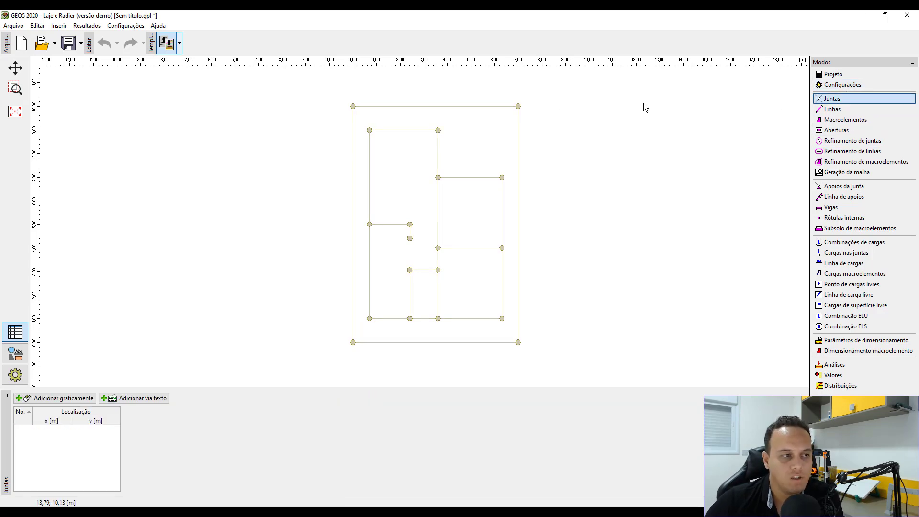
click(58, 399)
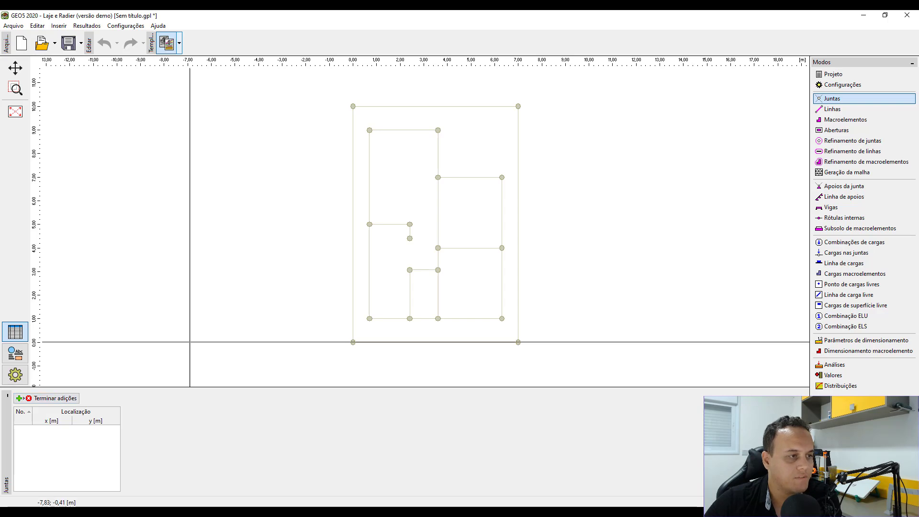
click(352, 106)
click(518, 106)
click(370, 130)
click(438, 130)
click(438, 177)
click(502, 178)
Step: Add joints on the wall points at y = 5.00, 4.40, 4.00 and 3.07 m, and at y = 1.01 m up to x = 3.60 m
click(370, 224)
click(410, 224)
click(410, 238)
click(438, 248)
click(502, 248)
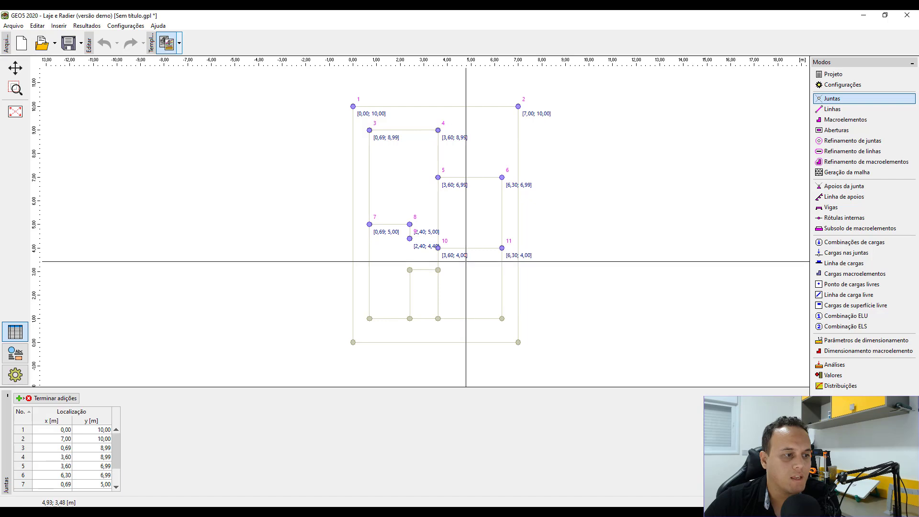
click(410, 270)
click(438, 270)
click(370, 318)
click(409, 318)
click(438, 319)
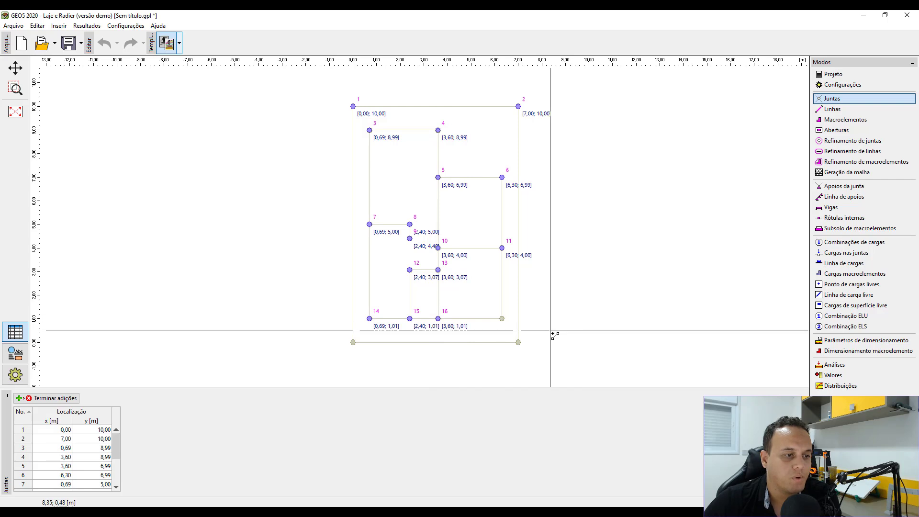
click(512, 320)
scroll(512, 322, up, 2)
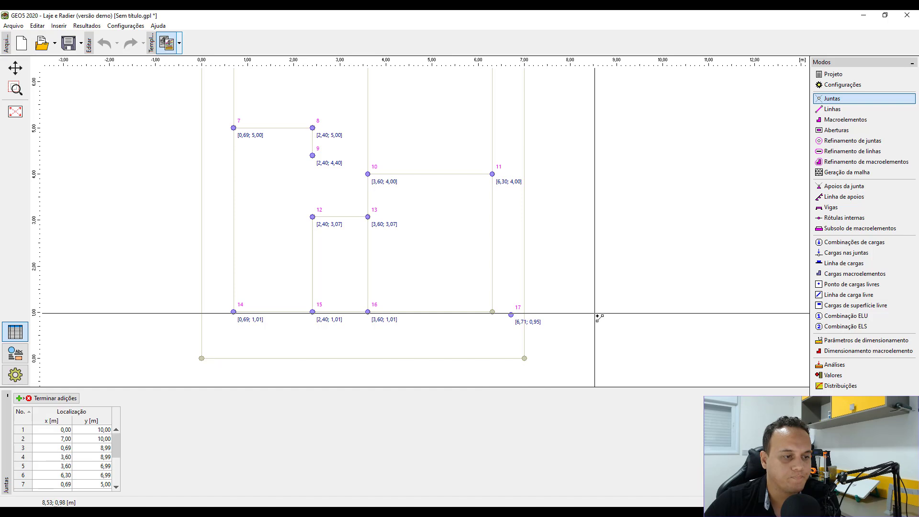
scroll(601, 317, down, 1)
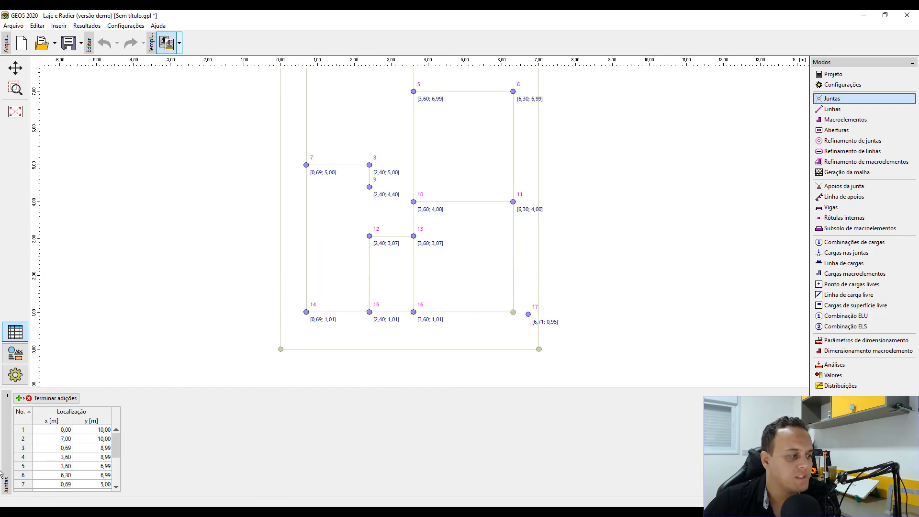
scroll(91, 479, down, 3)
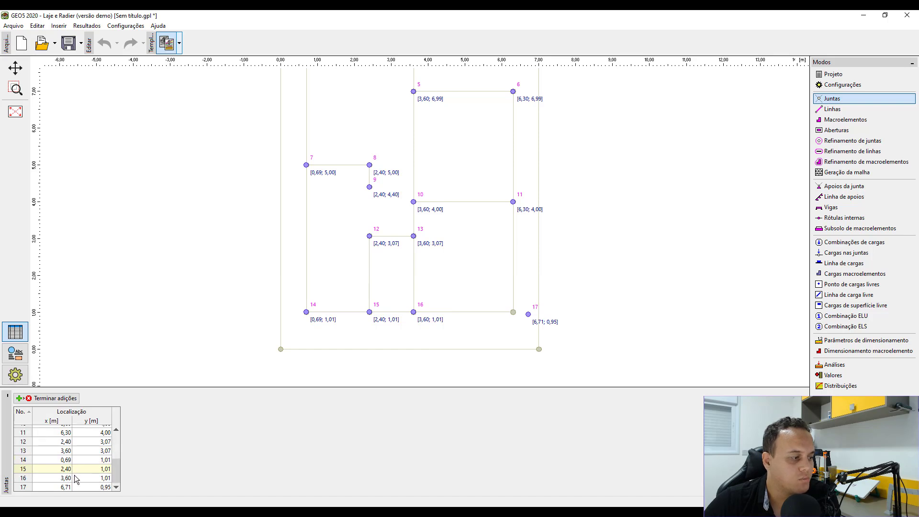
click(62, 487)
click(50, 398)
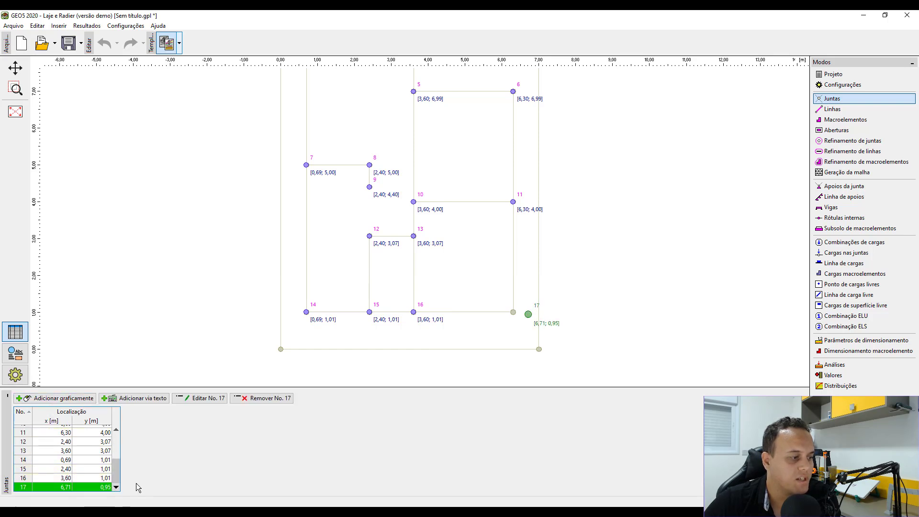
click(288, 401)
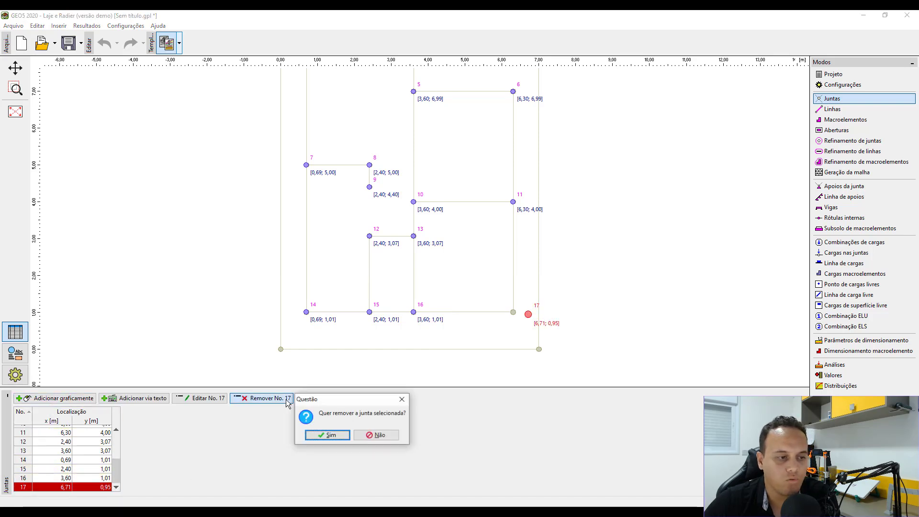
click(329, 435)
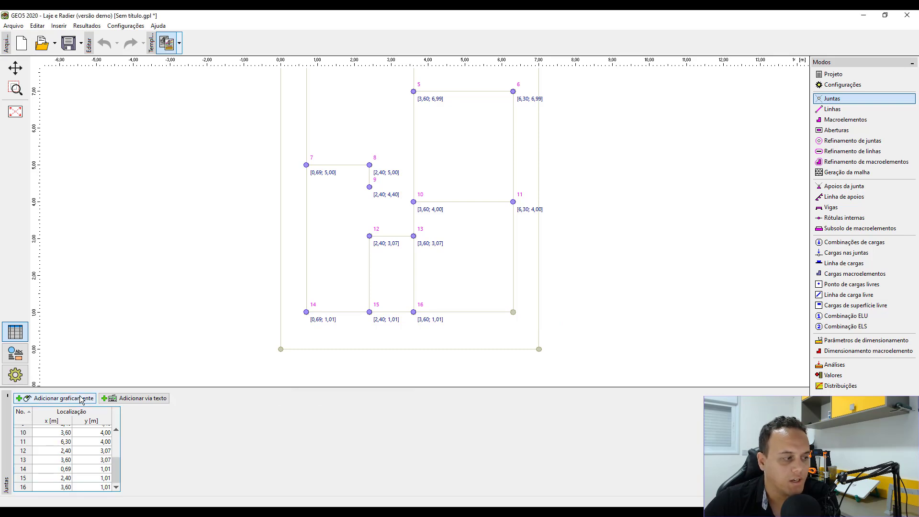
Step: Graphically add the remaining joints on the template points at (6.30; 1.01), (0.00; 0.00) and (7.00; 0.00)
click(55, 398)
click(513, 311)
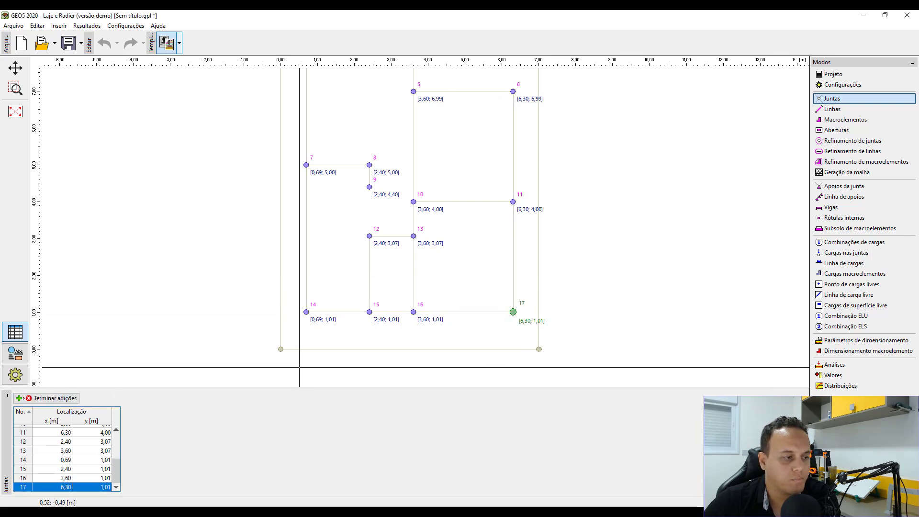
click(280, 349)
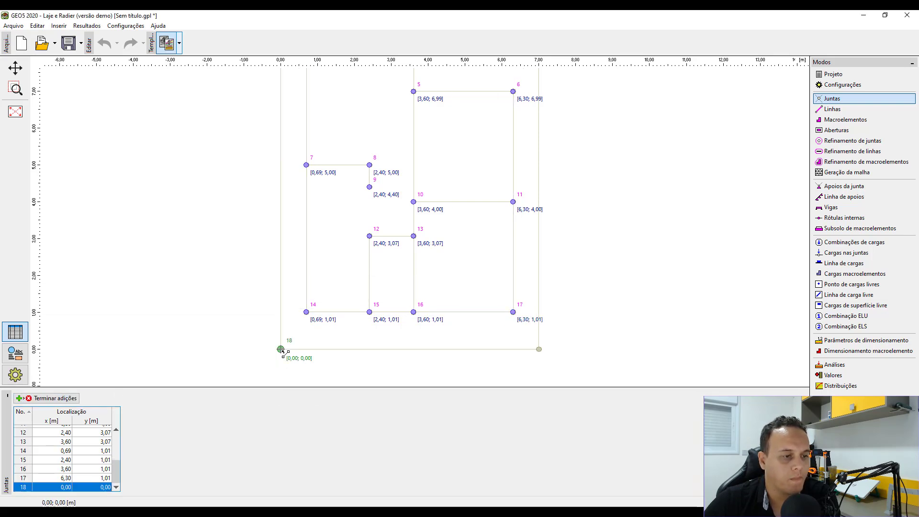
click(539, 349)
scroll(595, 269, down, 3)
scroll(524, 222, up, 2)
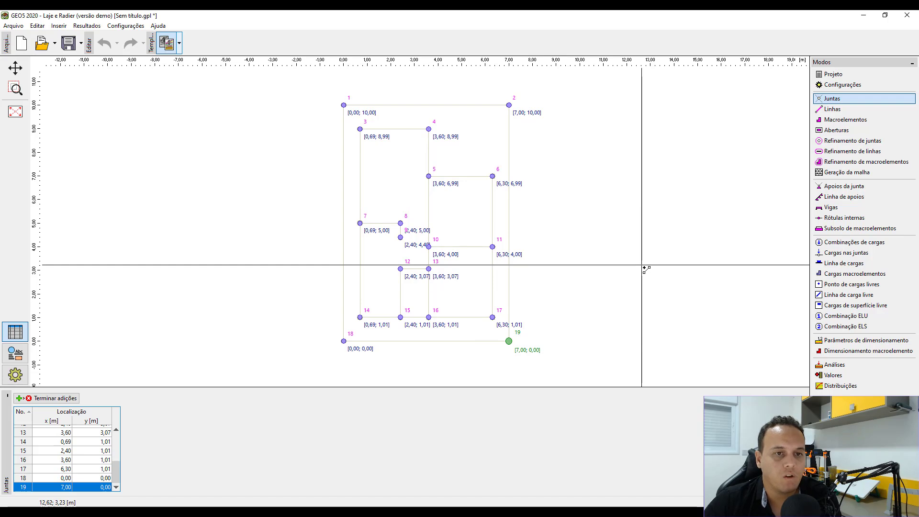
Step: Graphically add four segment lines joining the outer corner joints to close the 7.00 by 10.00 m slab perimeter
click(850, 110)
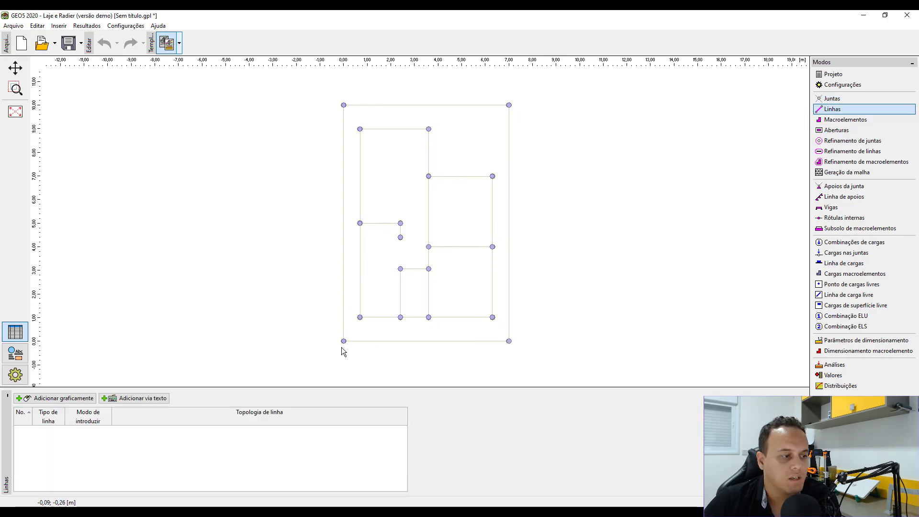
click(62, 400)
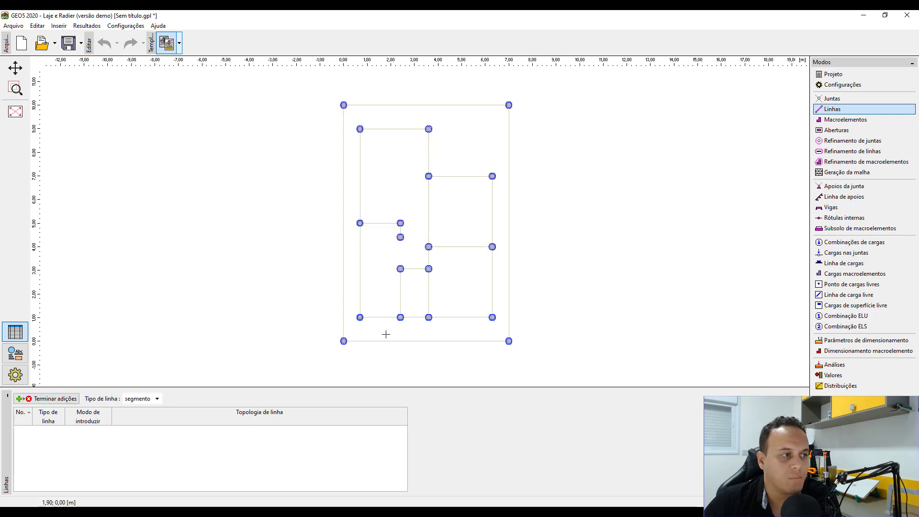
click(344, 105)
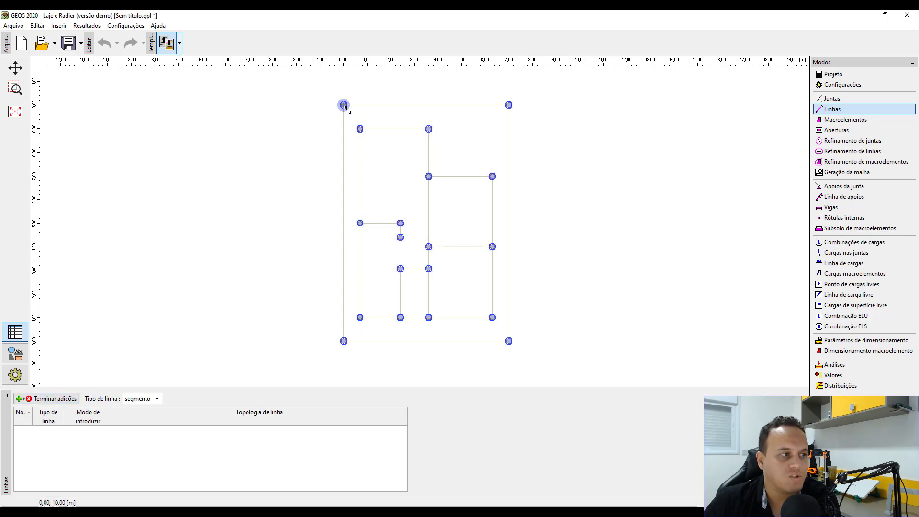
click(509, 105)
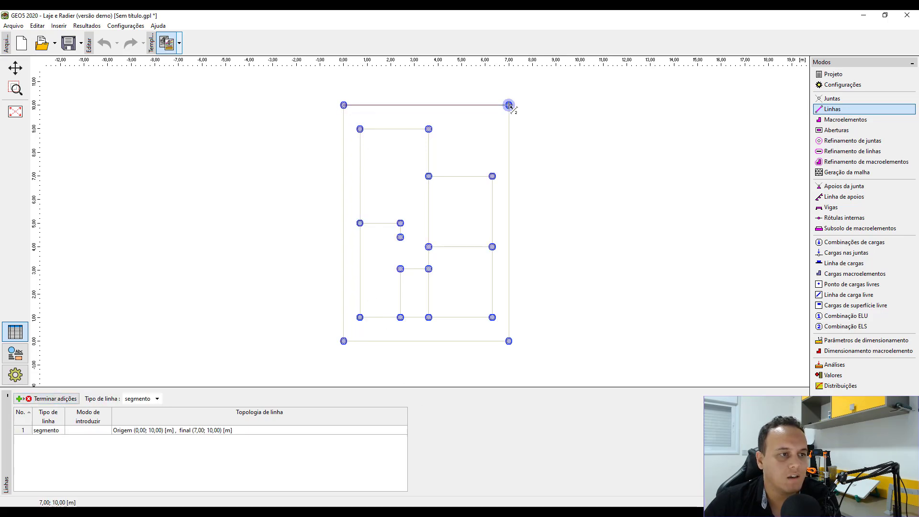
click(509, 341)
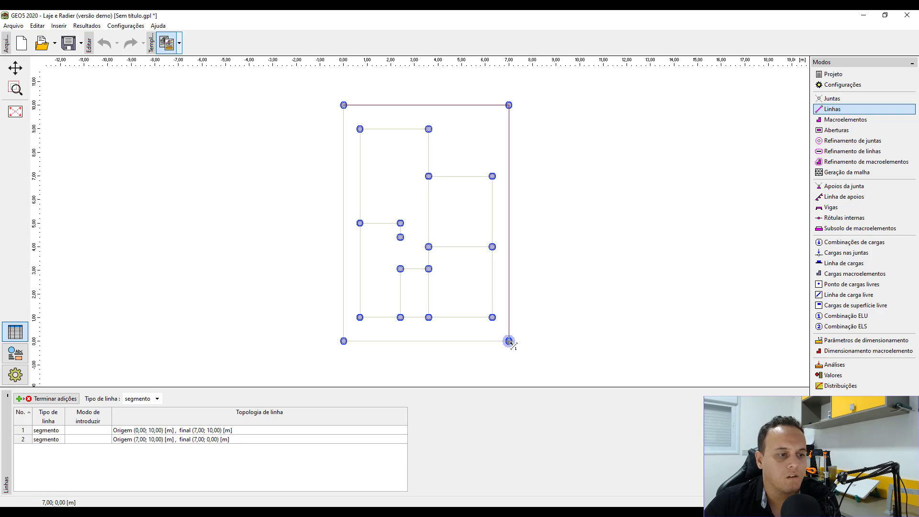
click(343, 341)
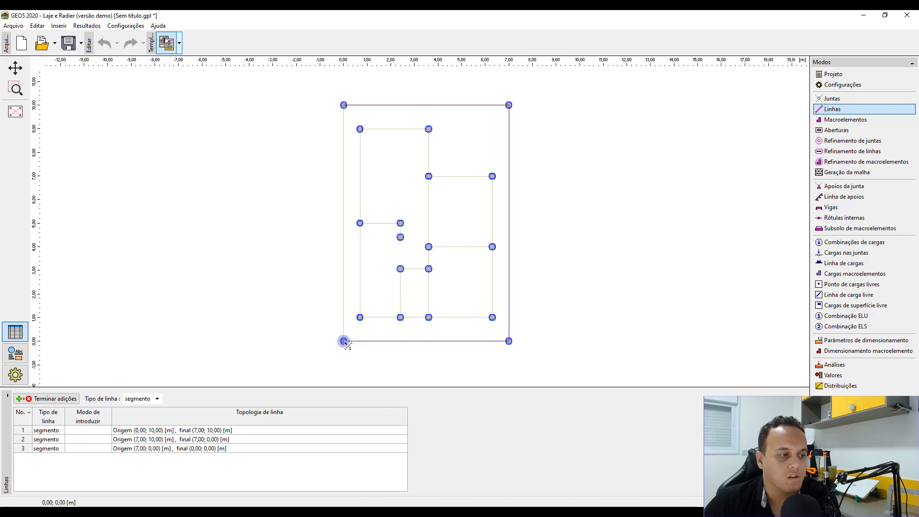
click(343, 104)
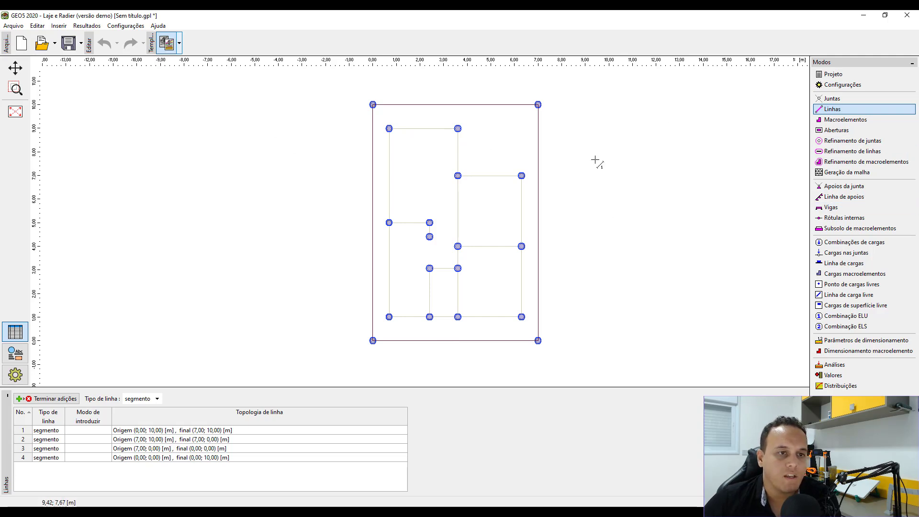
Step: Start a new macroelement graphically from the slab's perimeter lines 1-4 and set its thickness to 0,12 m
click(884, 125)
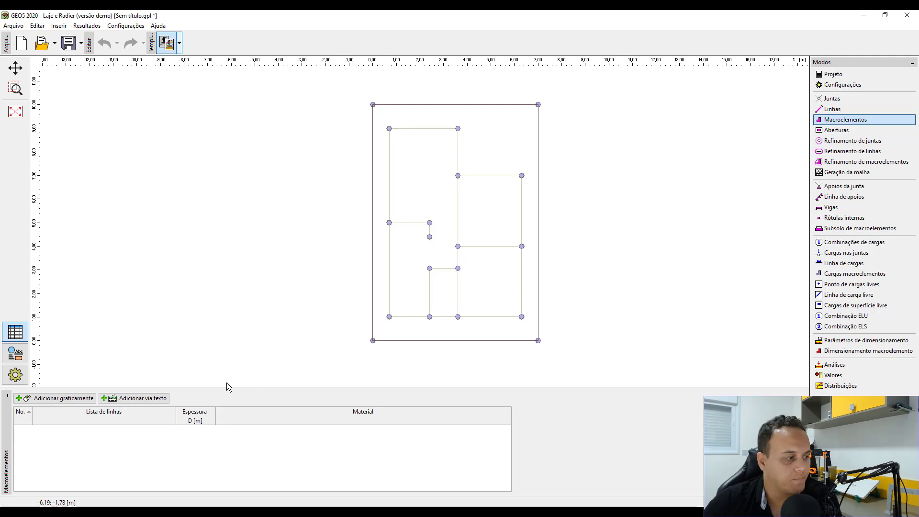
click(36, 404)
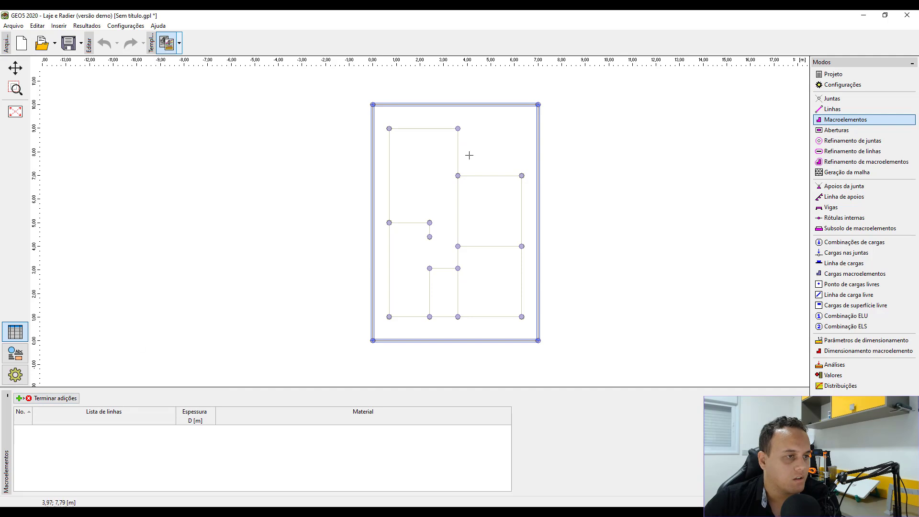
click(472, 106)
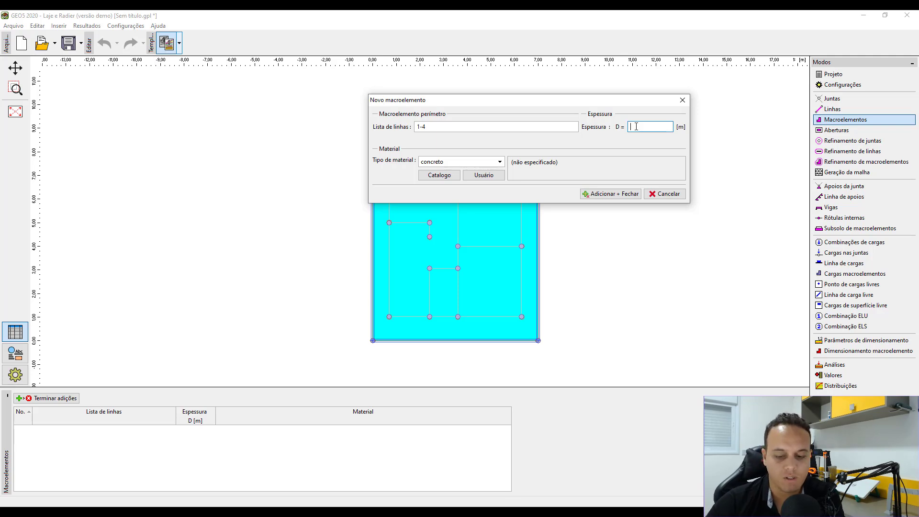
text(0,12)
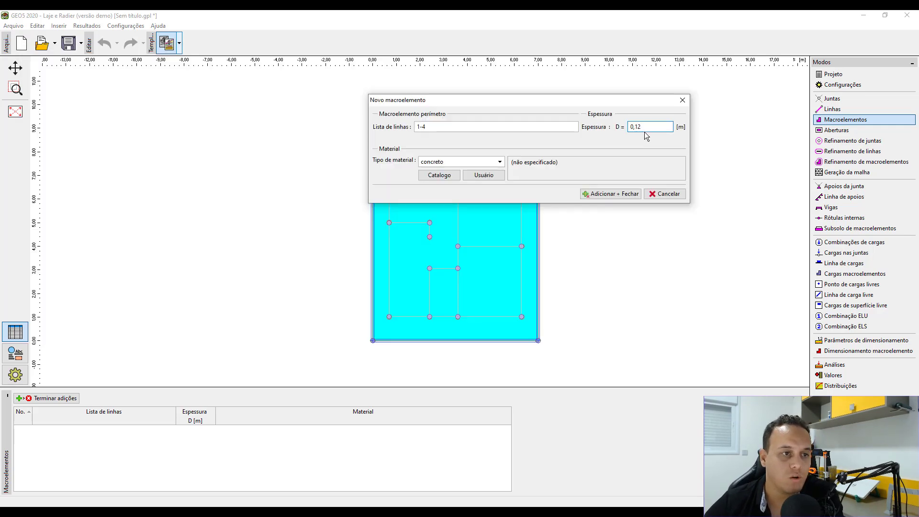
drag(645, 131, 602, 128)
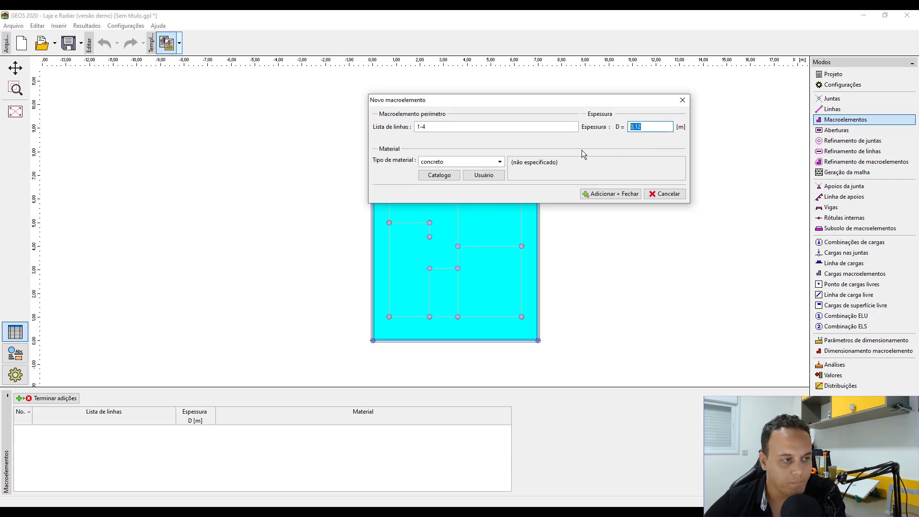
Step: Keep concreto as the macroelement's material type and assign C25 from the concrete catalogue
click(483, 166)
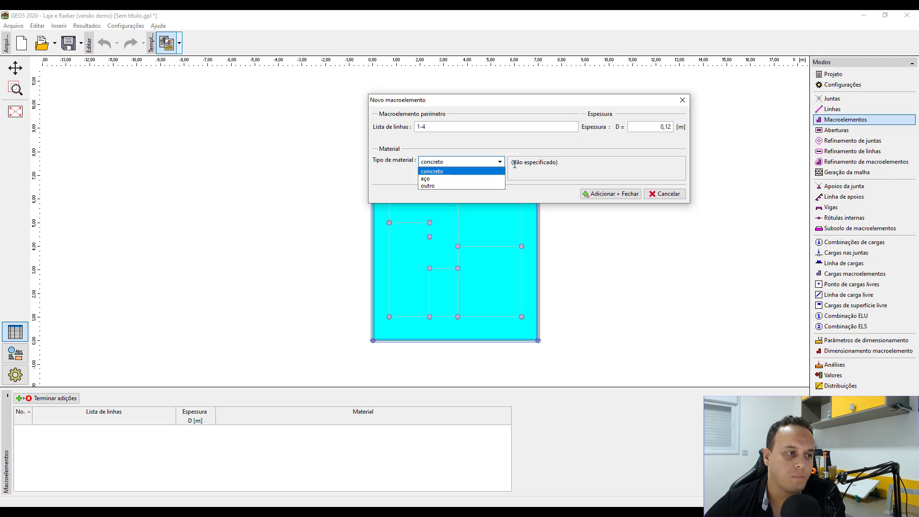
click(455, 172)
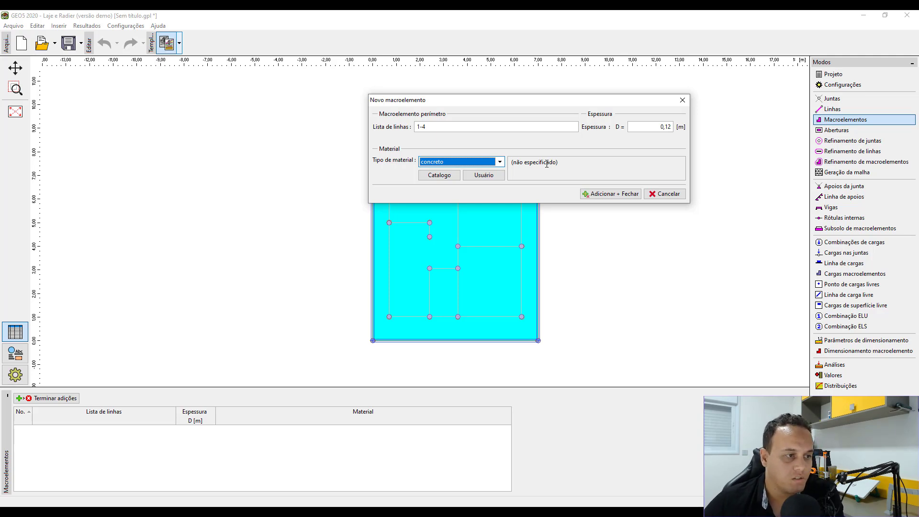
click(436, 177)
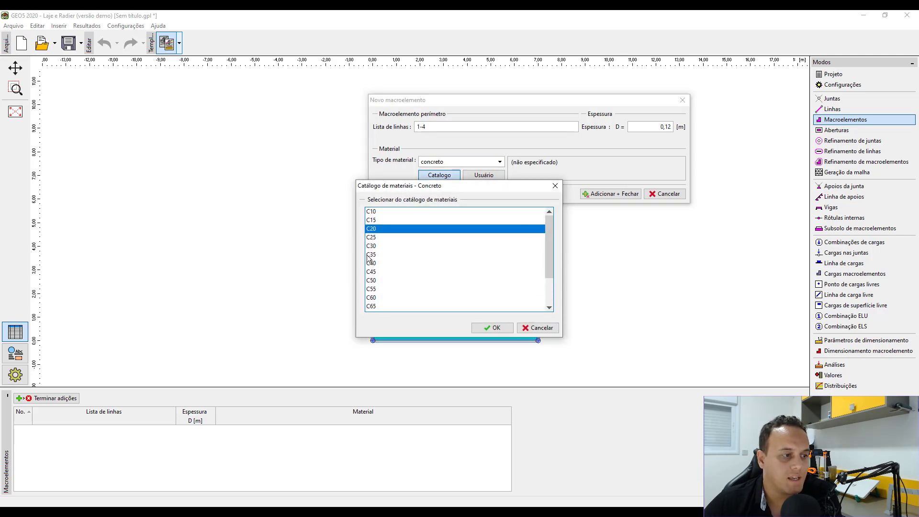
click(377, 238)
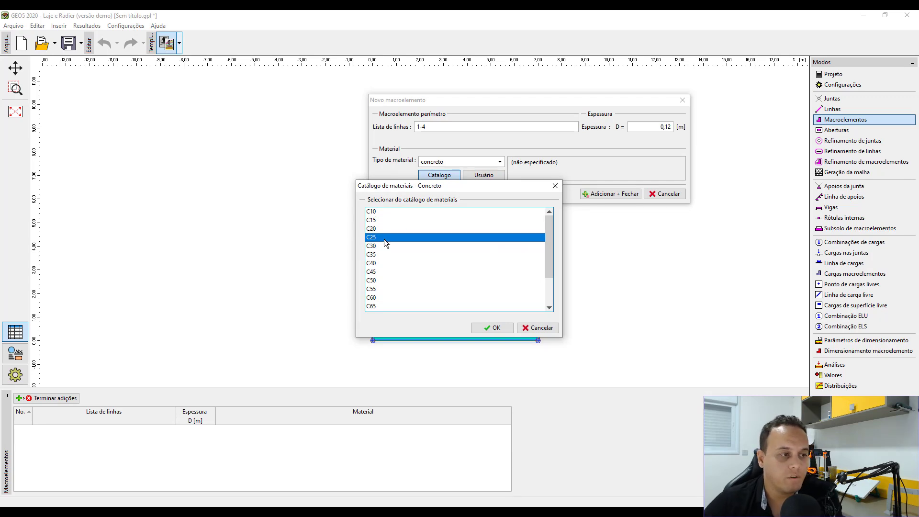
click(496, 328)
Step: Review the C25 elastic modulus, shear modulus and specific weight, and add the macroelement to the model
scroll(600, 174, down, 4)
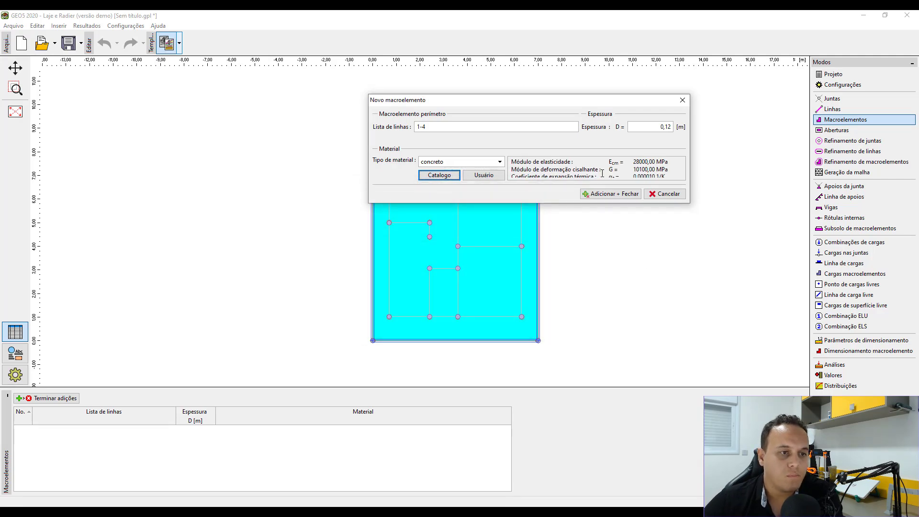
scroll(602, 174, up, 4)
scroll(601, 174, down, 2)
scroll(602, 174, up, 2)
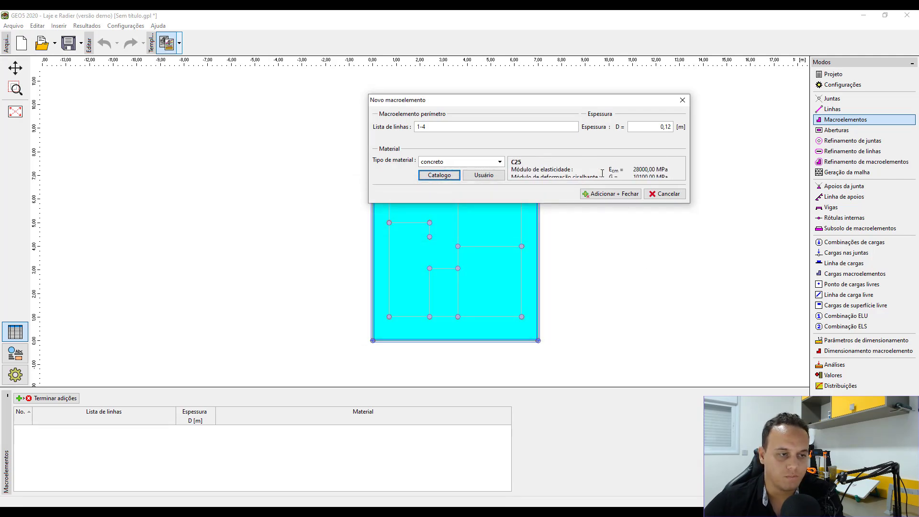
drag(572, 170, 512, 170)
scroll(566, 175, down, 1)
drag(599, 171, 508, 173)
scroll(563, 178, down, 2)
drag(589, 165, 499, 177)
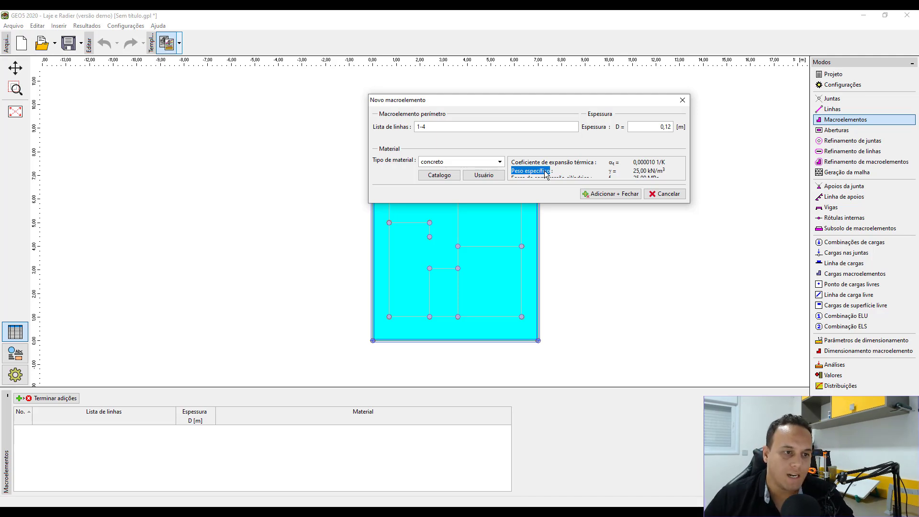
click(611, 194)
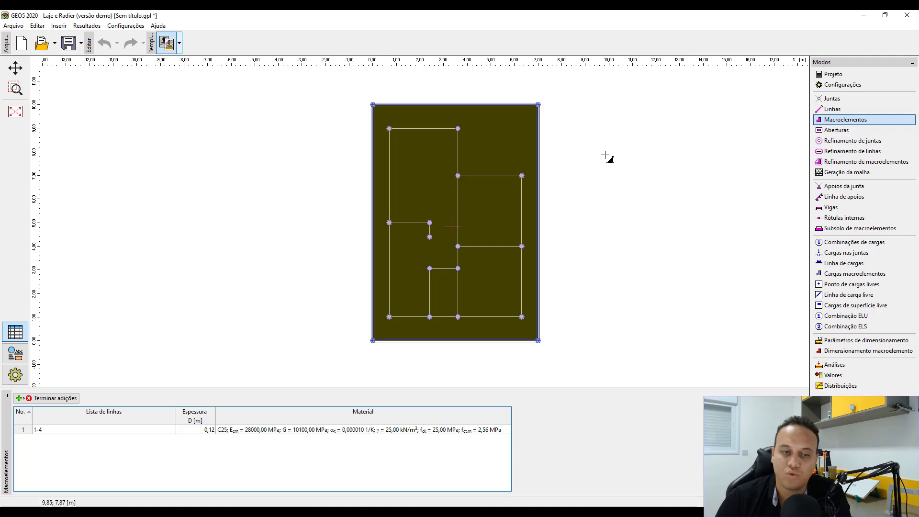
Step: Set the finite element mesh type to mistas and generate the slab's mesh with a 1,00 m edge length
click(847, 173)
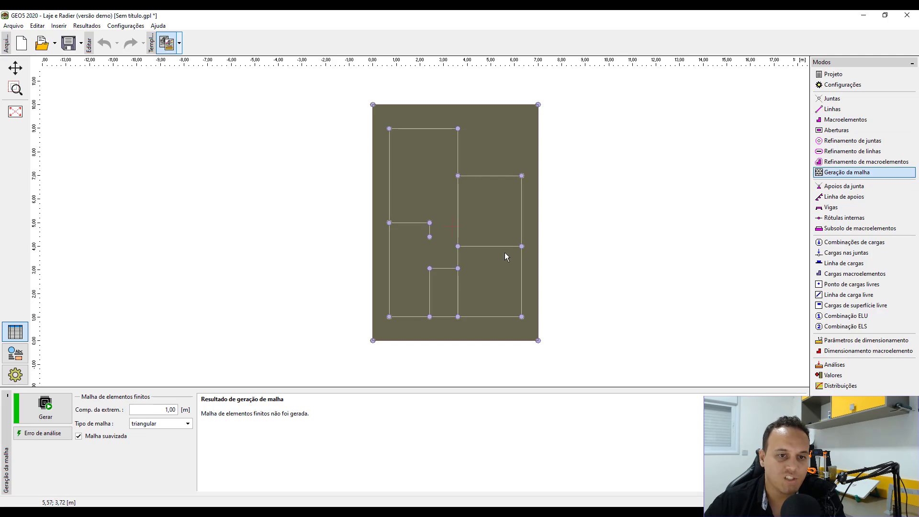
double_click(166, 411)
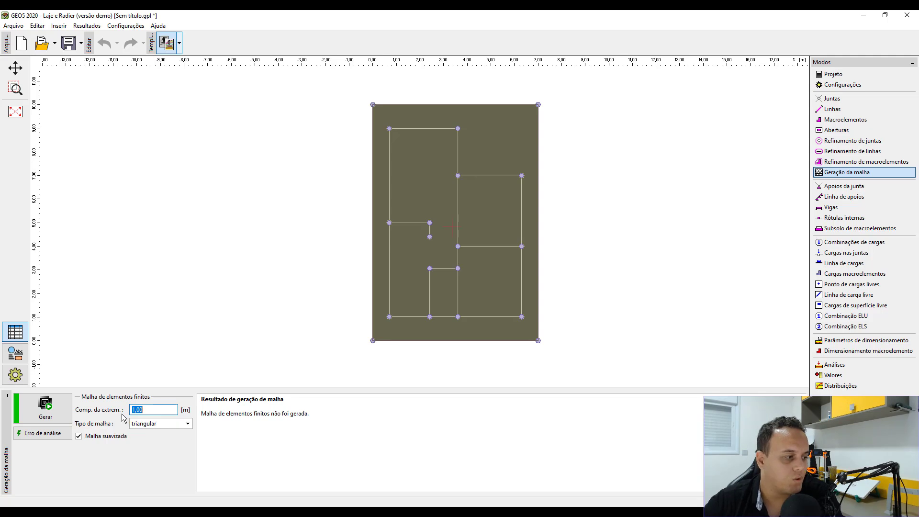
click(162, 425)
click(158, 437)
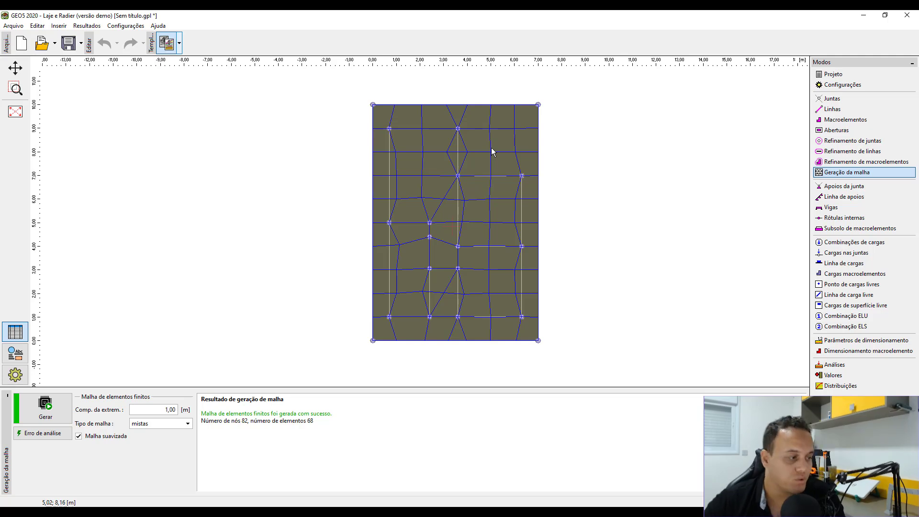
Step: Set the mesh edge length to 0,20 m, regenerate the mesh and inspect the elements around the wall joints
click(159, 411)
double_click(158, 411)
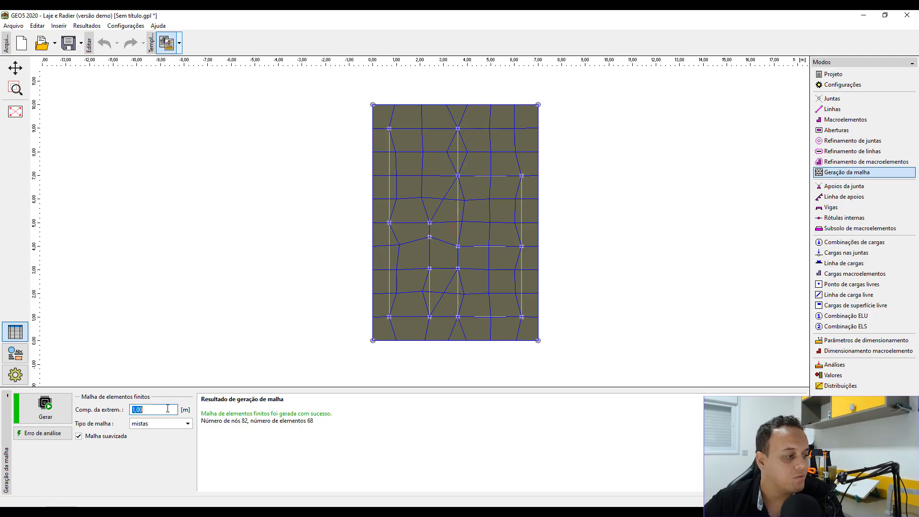
text(0,20)
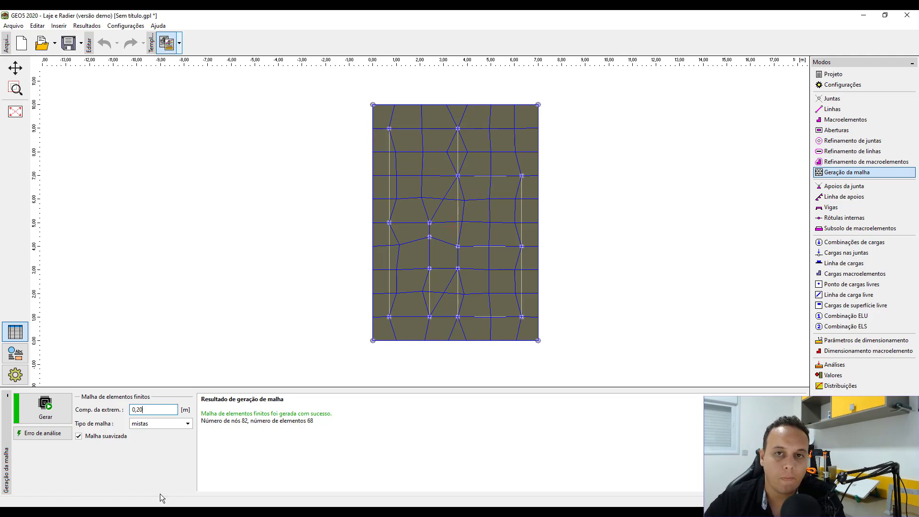
click(45, 407)
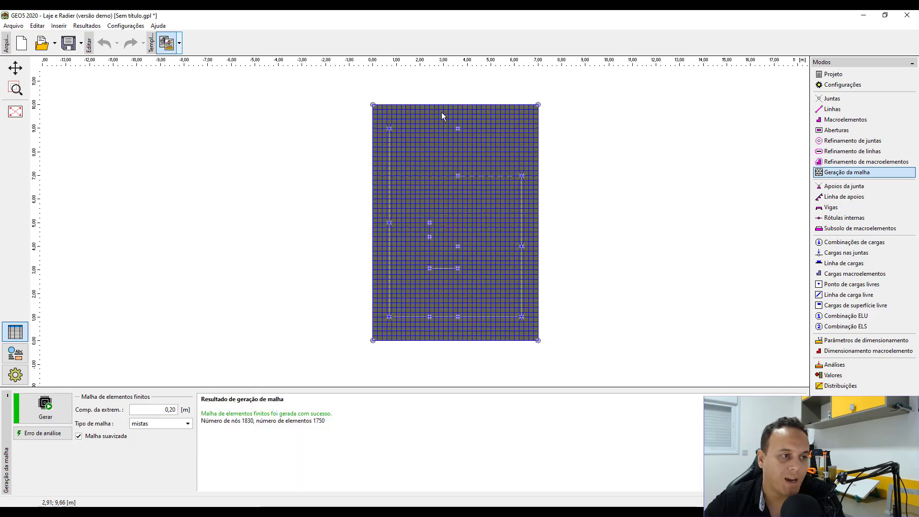
scroll(359, 86, up, 5)
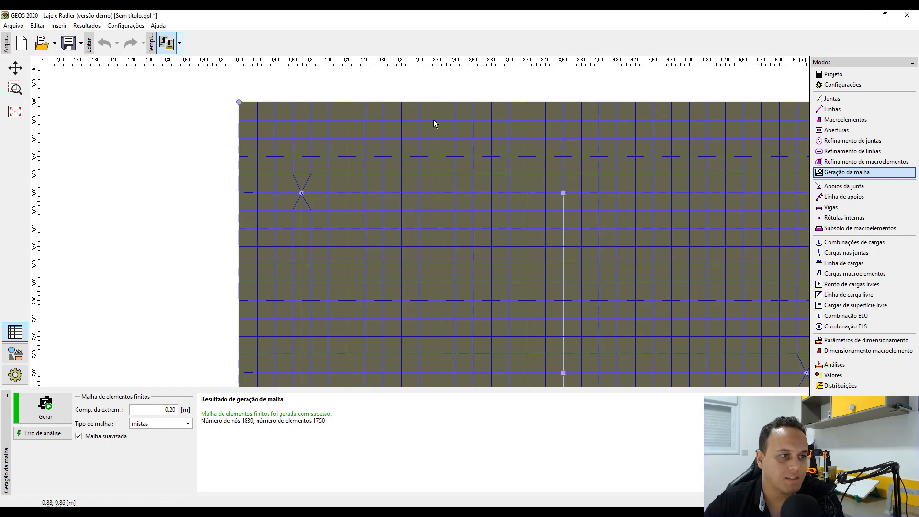
scroll(696, 145, down, 3)
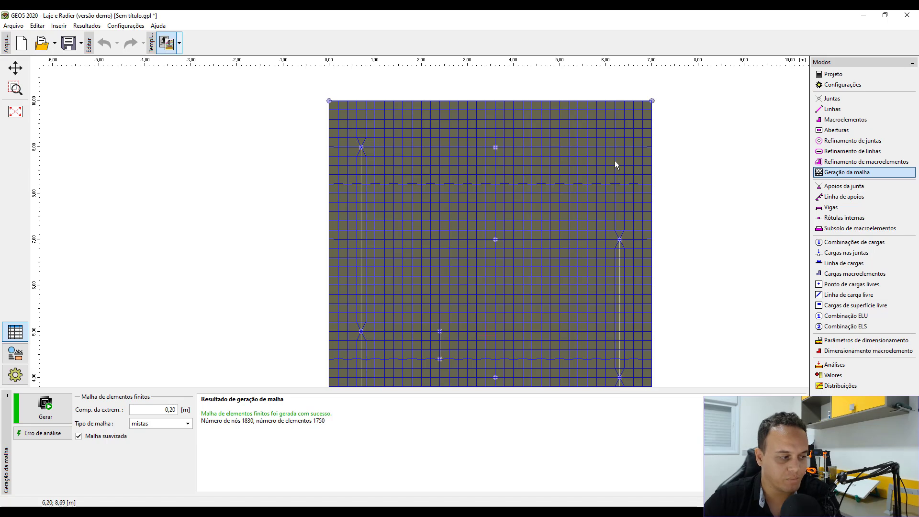
scroll(562, 147, down, 3)
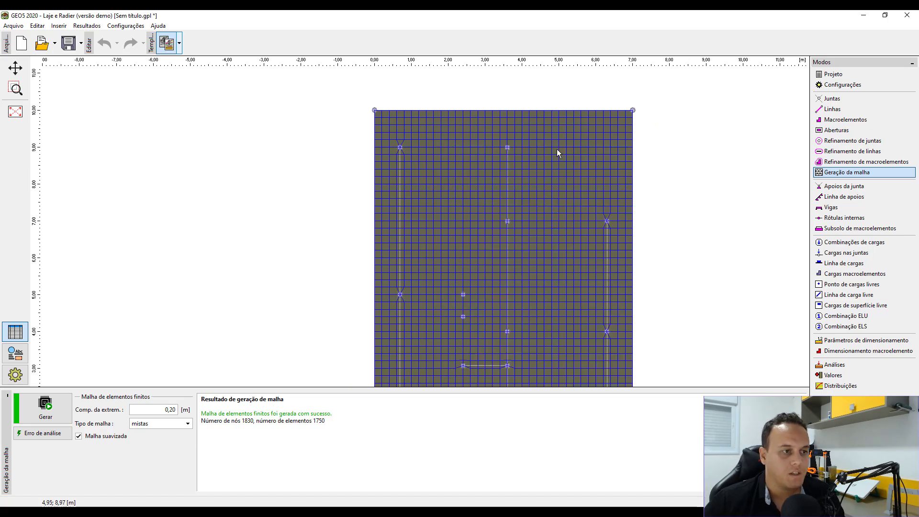
drag(577, 138, 569, 133)
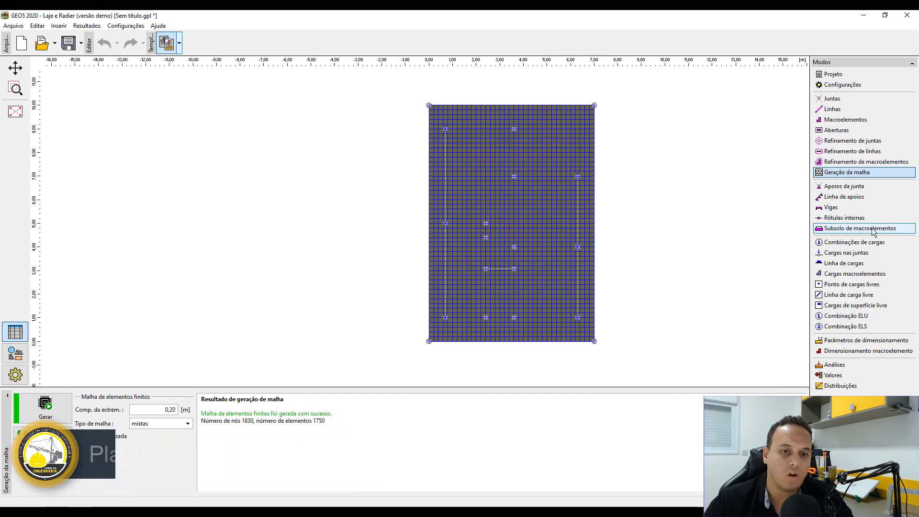
Step: Start adding a macroelement subsoil graphically on the slab's macroelement
click(845, 229)
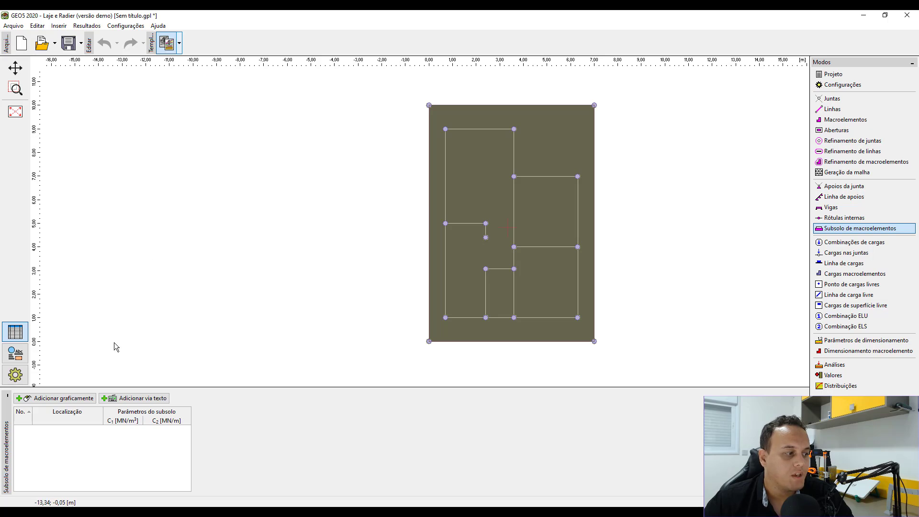
click(61, 399)
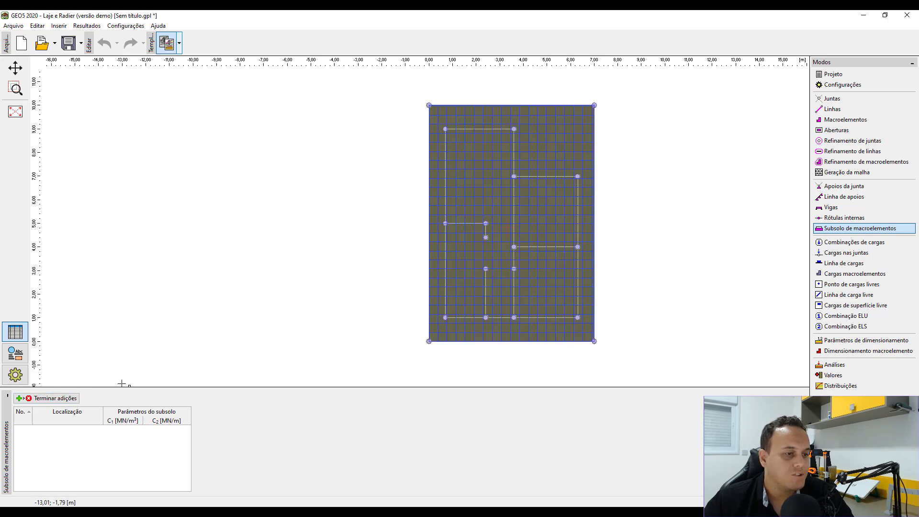
click(530, 198)
drag(664, 152, 391, 140)
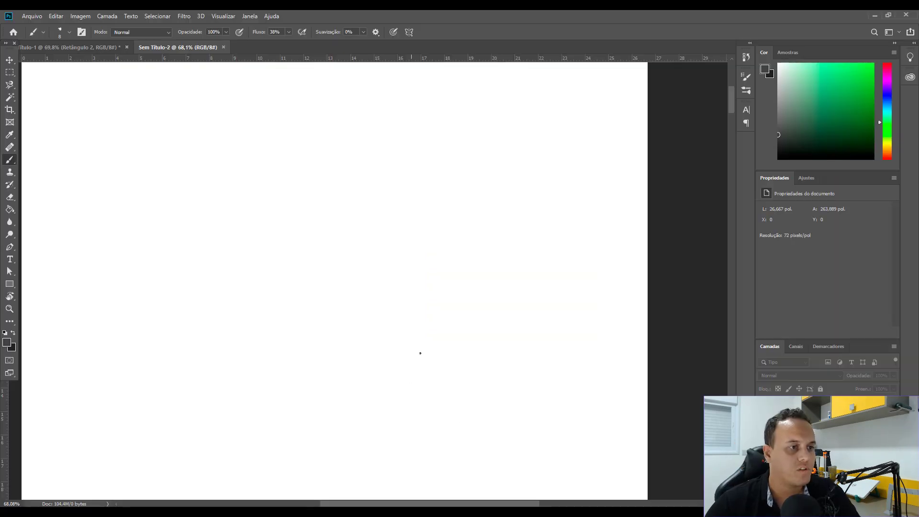
Step: Switch to Photoshop and draw a thin horizontal rectangle about 20.1 by 0.9 inches near the blank canvas's upper edge
scroll(618, 289, up, 2)
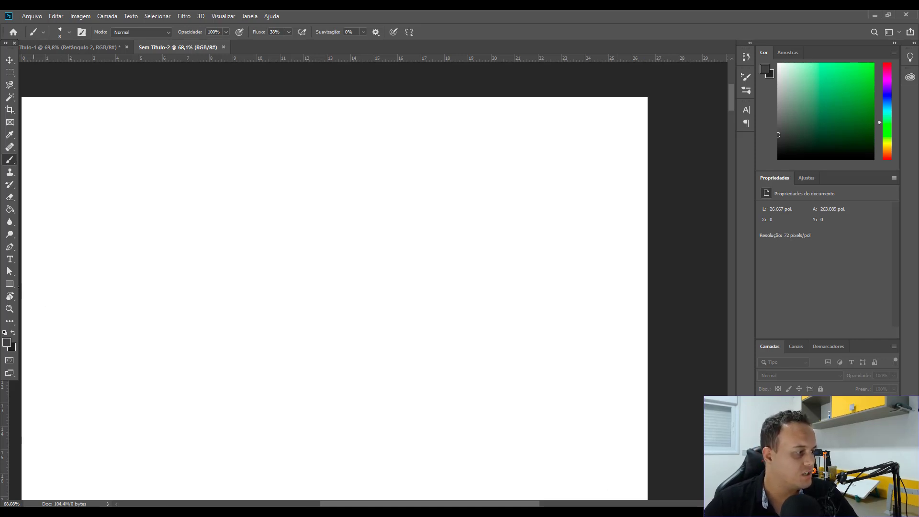
click(10, 284)
drag(92, 127, 565, 149)
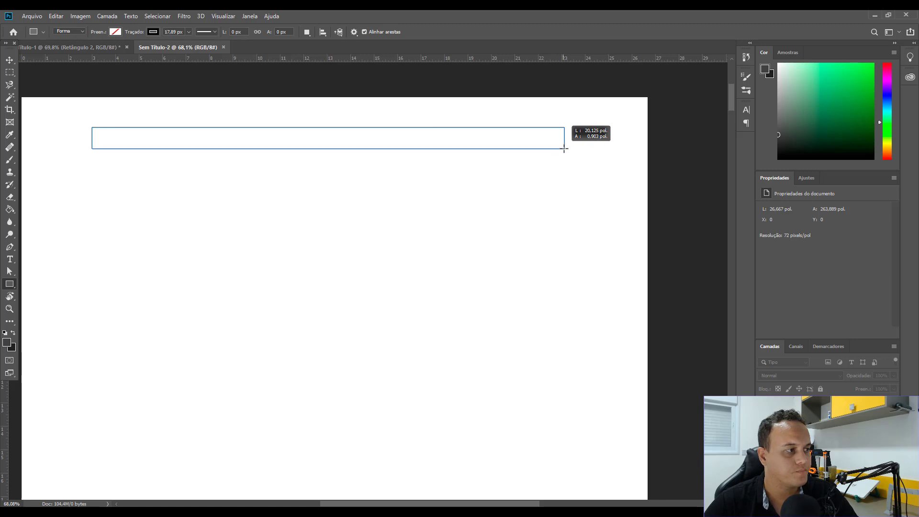
Step: Rasterize the rectangle and brush a thin wavy ground line about 22.8 inches long beneath it
click(194, 316)
click(487, 198)
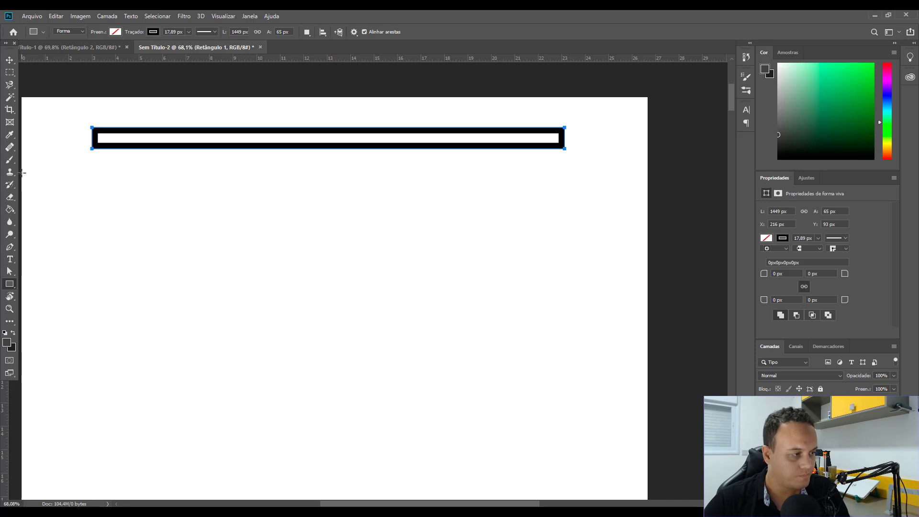
key(b)
click(355, 250)
click(414, 198)
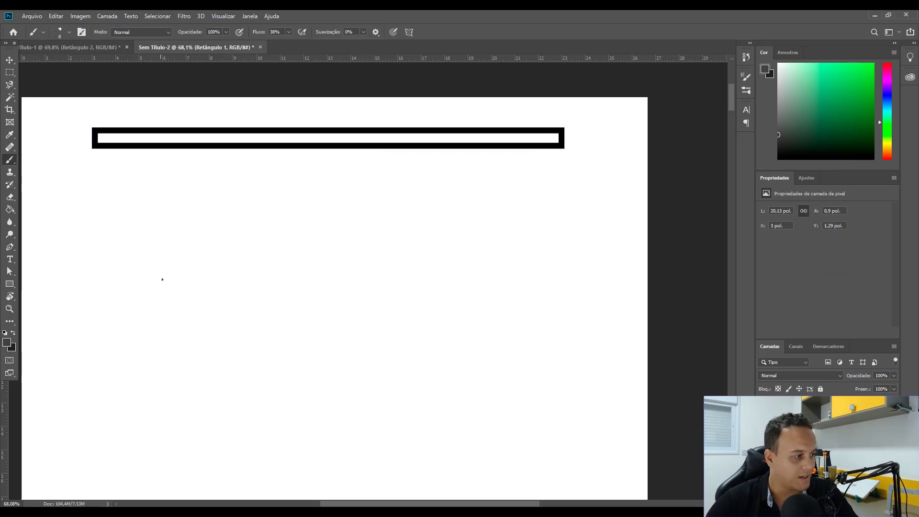
mouse_move(64, 195)
mouse_down()
mouse_move(416, 193)
mouse_move(598, 206)
mouse_up()
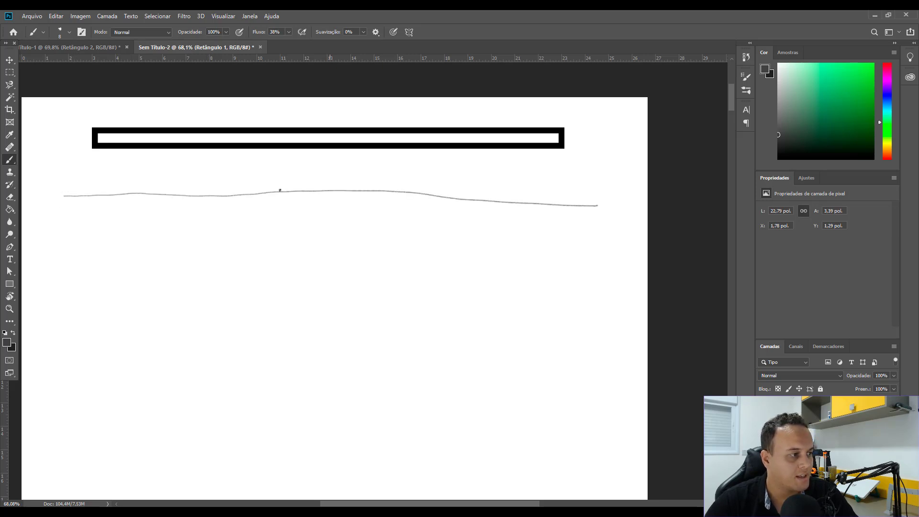
Step: Hatch the soil with short diagonal and cross strokes under the left part of the ground line
drag(98, 196, 77, 223)
mouse_move(105, 200)
mouse_down()
mouse_move(95, 215)
mouse_move(130, 213)
mouse_move(126, 218)
mouse_move(136, 221)
mouse_up()
mouse_move(136, 211)
mouse_down()
mouse_move(168, 209)
mouse_move(157, 223)
mouse_up()
mouse_move(183, 200)
mouse_down()
mouse_move(169, 222)
mouse_move(195, 214)
mouse_up()
mouse_move(183, 200)
mouse_down()
mouse_move(204, 205)
mouse_move(195, 222)
mouse_up()
drag(221, 198, 202, 221)
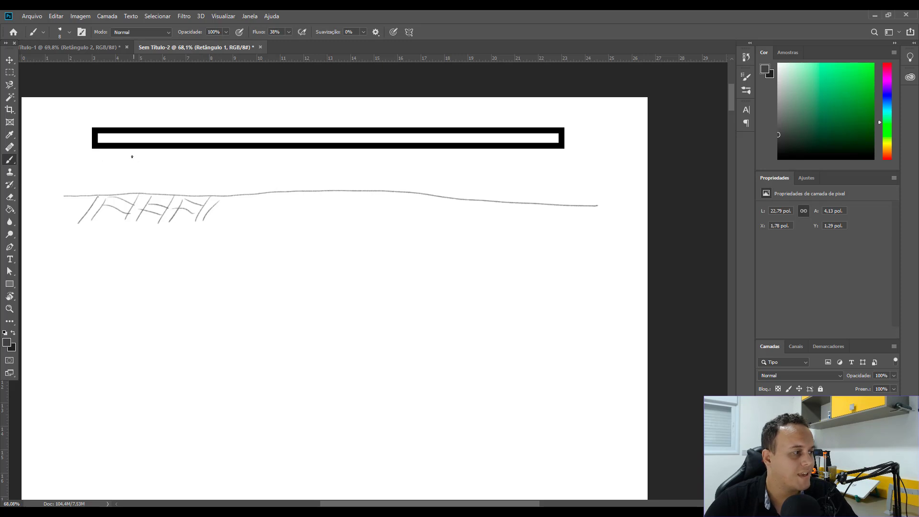
Step: Sketch eight zigzag springs between the rectangle and the ground line, and label them Kv beside the last spring
mouse_move(127, 150)
mouse_down()
mouse_move(137, 168)
mouse_move(111, 188)
mouse_move(120, 198)
mouse_up()
mouse_move(193, 149)
mouse_down()
mouse_move(180, 180)
mouse_move(194, 189)
mouse_move(192, 199)
mouse_up()
mouse_move(249, 150)
mouse_down()
mouse_move(232, 162)
mouse_move(250, 193)
mouse_up()
drag(315, 150, 312, 192)
mouse_move(379, 149)
mouse_down()
mouse_move(376, 163)
mouse_move(356, 174)
mouse_move(373, 194)
mouse_up()
mouse_move(434, 149)
mouse_down()
mouse_move(433, 162)
mouse_move(408, 176)
mouse_move(426, 193)
mouse_up()
mouse_move(485, 153)
mouse_down()
mouse_move(461, 178)
mouse_move(478, 199)
mouse_up()
mouse_move(536, 149)
mouse_down()
mouse_move(513, 163)
mouse_move(537, 184)
mouse_move(529, 199)
mouse_up()
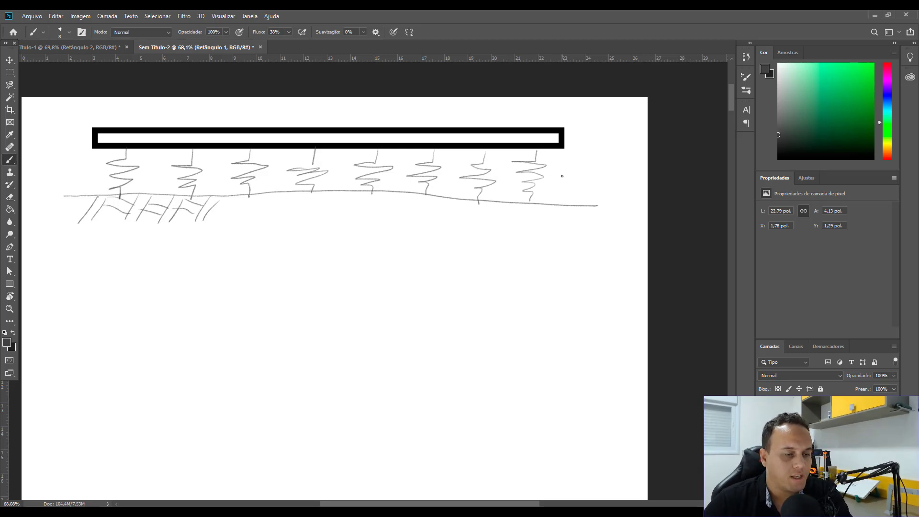
drag(561, 163, 565, 191)
mouse_move(574, 165)
mouse_down()
mouse_move(559, 178)
mouse_move(579, 182)
mouse_move(585, 168)
mouse_up()
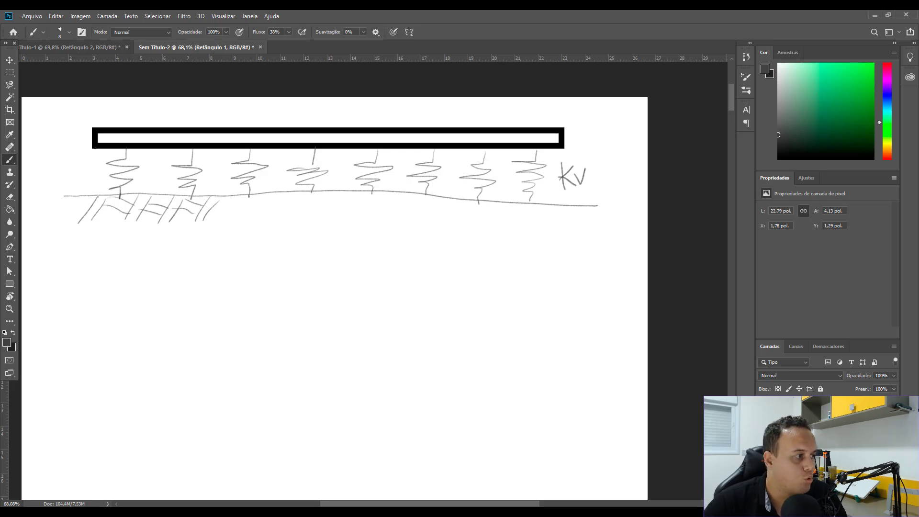
Step: Brush a large bulb-shaped curve below the rectangle, running from one of its lower corners to the other
mouse_move(93, 148)
mouse_down()
mouse_move(72, 169)
mouse_move(47, 224)
mouse_move(43, 312)
mouse_move(69, 358)
mouse_move(185, 429)
mouse_move(350, 433)
mouse_move(484, 388)
mouse_move(565, 244)
mouse_move(558, 149)
mouse_up()
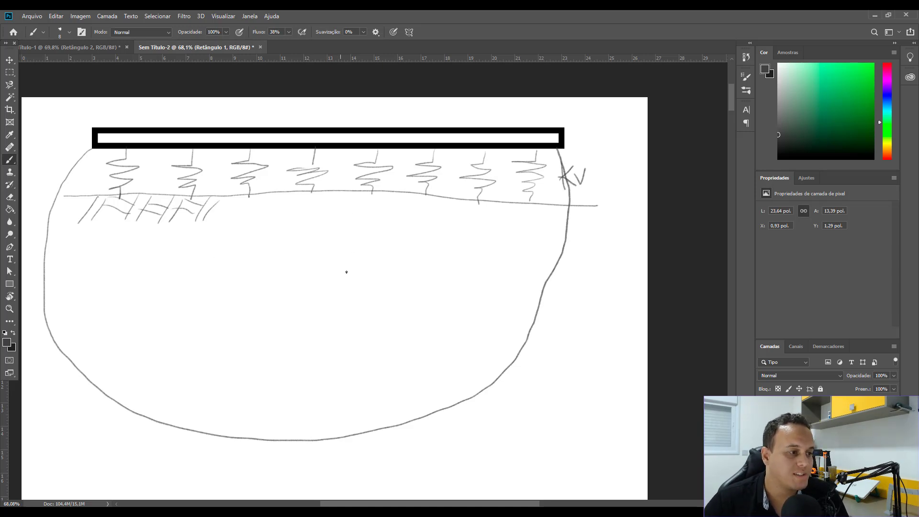
scroll(349, 275, down, 6)
scroll(355, 277, up, 3)
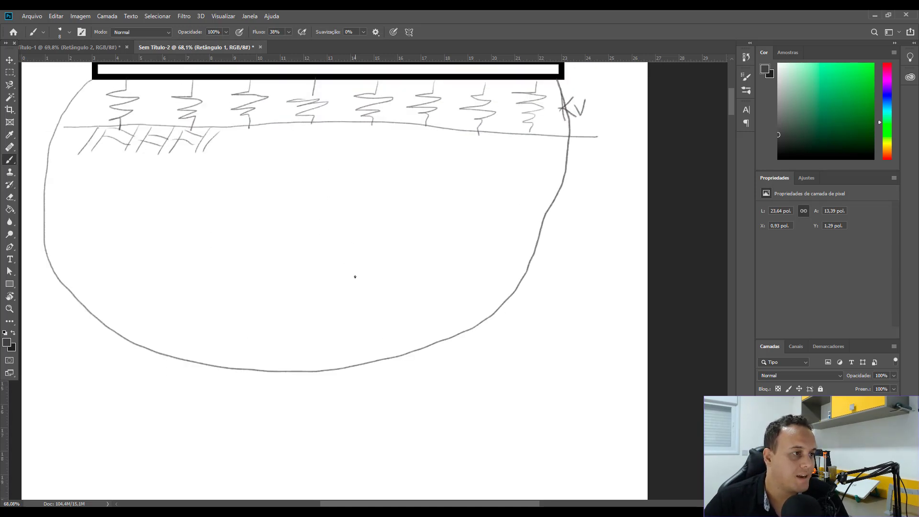
scroll(292, 358, down, 4)
scroll(316, 340, up, 4)
scroll(354, 332, up, 3)
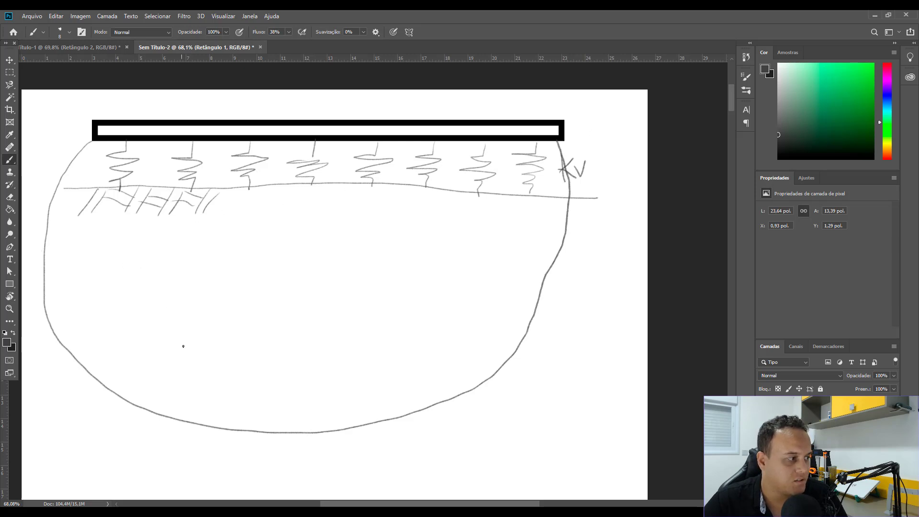
Step: Draw a second thin horizontal rectangle about 1585 by 83 px below the bulb curve
scroll(193, 371, down, 9)
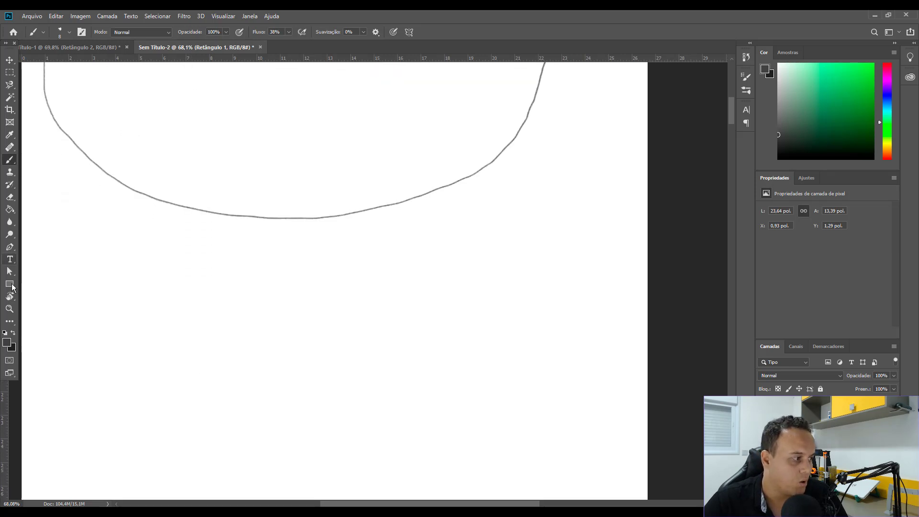
click(9, 284)
scroll(178, 274, down, 3)
drag(61, 247, 578, 274)
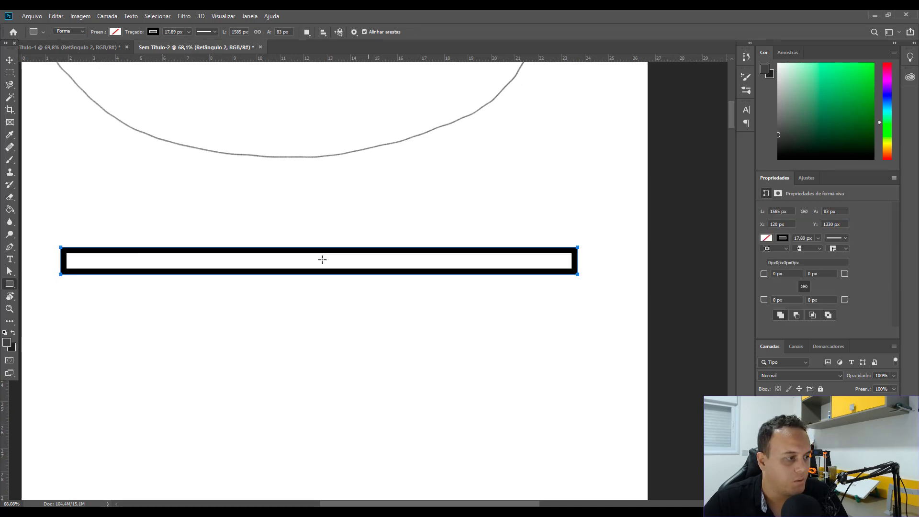
click(137, 220)
click(468, 200)
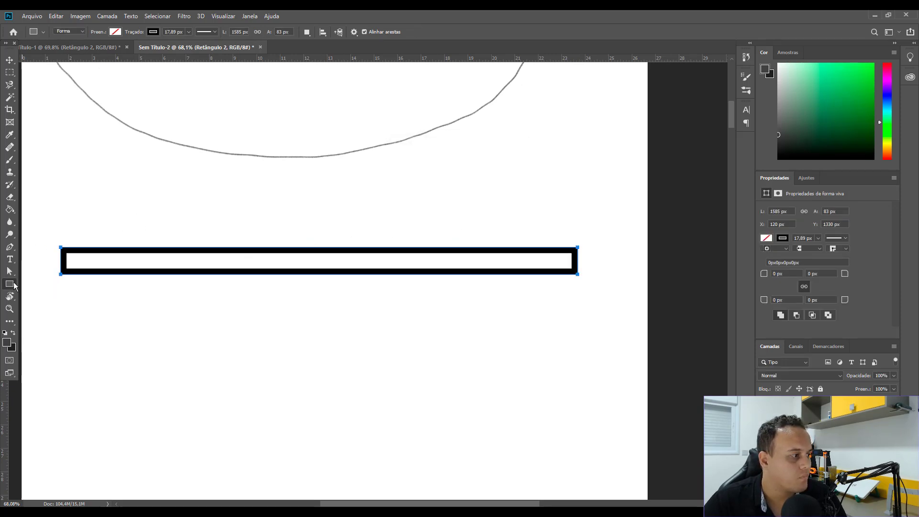
Step: Rasterize the second rectangle and brush a wavy ground line about 24.6 inches long well below it
key(b)
click(287, 366)
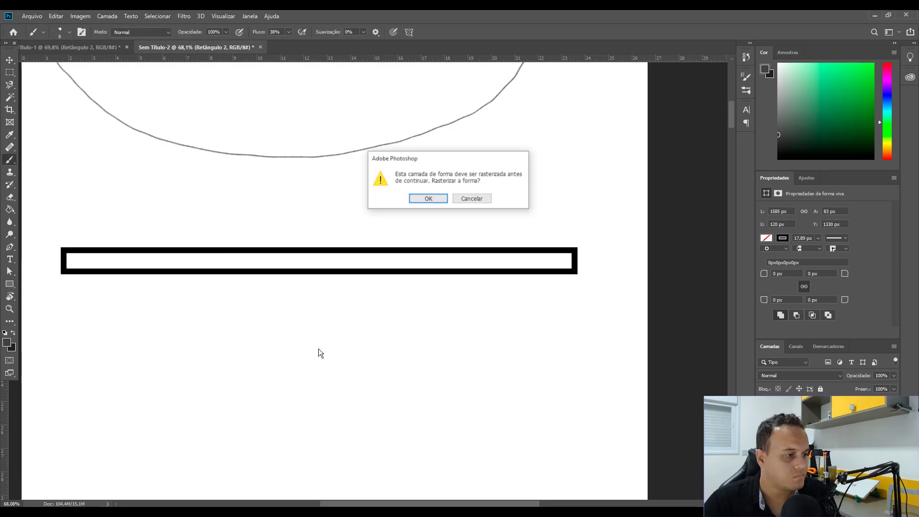
click(422, 200)
scroll(326, 245, down, 4)
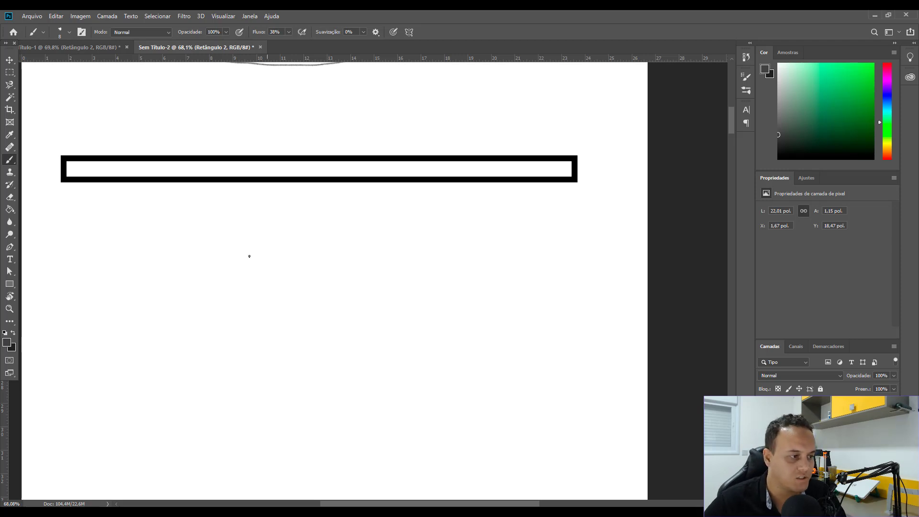
mouse_move(52, 440)
mouse_down()
mouse_move(168, 433)
mouse_move(630, 445)
mouse_up()
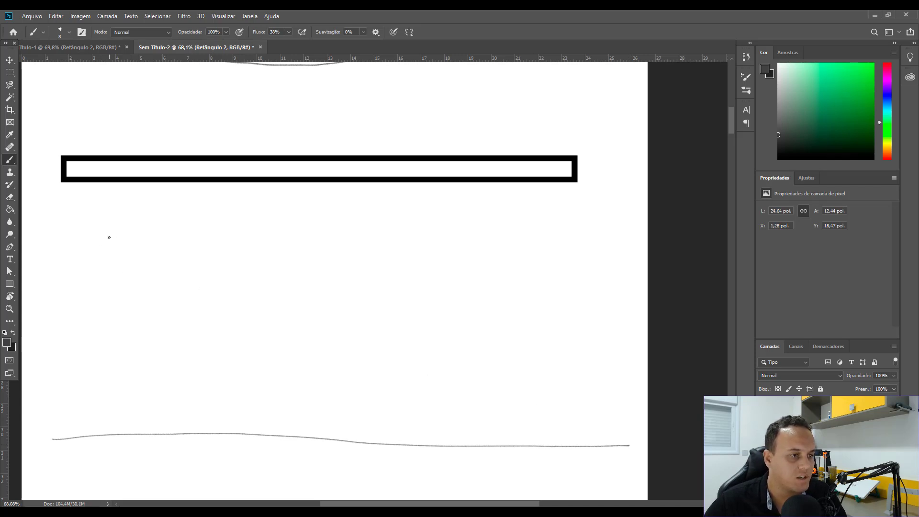
Step: Brush a few extra strokes outside the left end of the first slab and its ground line
scroll(102, 213, up, 7)
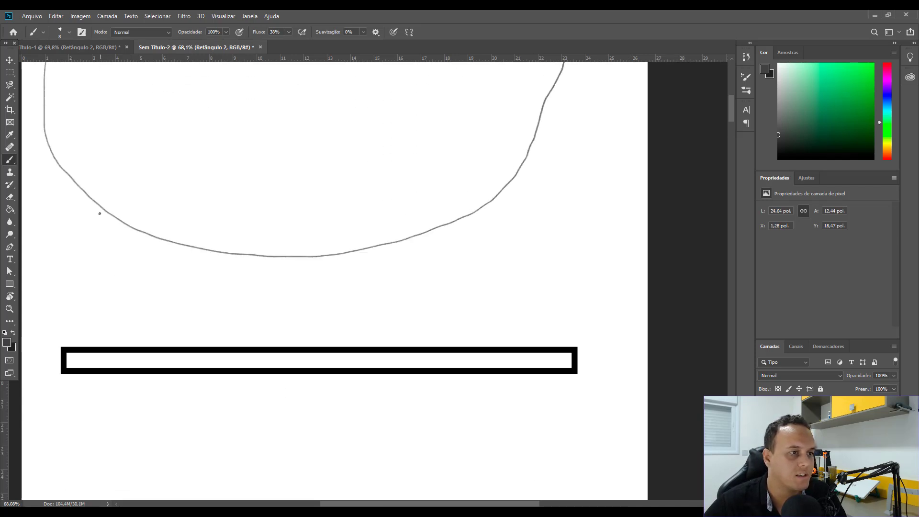
scroll(98, 215, up, 2)
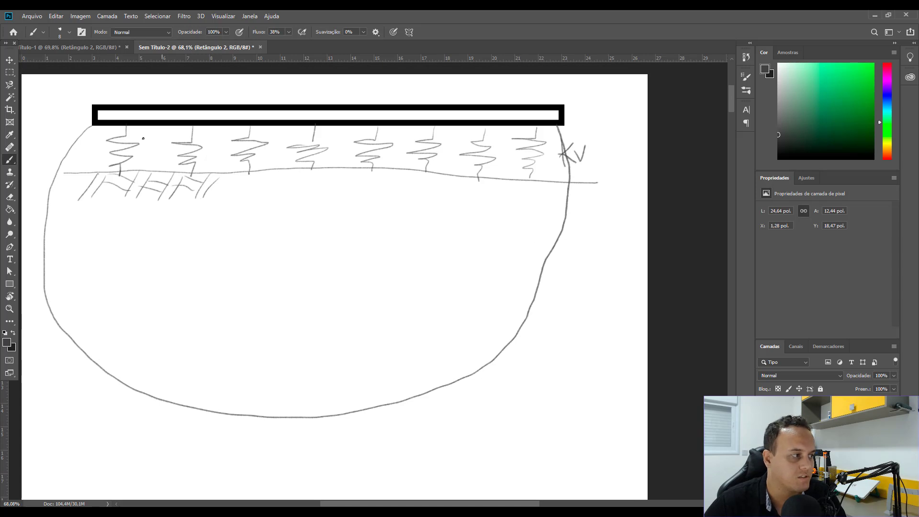
mouse_move(48, 127)
mouse_down()
mouse_move(64, 126)
mouse_move(53, 163)
mouse_move(72, 165)
mouse_move(36, 183)
mouse_move(65, 122)
mouse_up()
mouse_move(34, 150)
mouse_down()
mouse_move(29, 166)
mouse_move(38, 166)
mouse_up()
Step: Hatch the soil with diagonal and cross strokes under the left end of the second ground line
scroll(236, 176, down, 6)
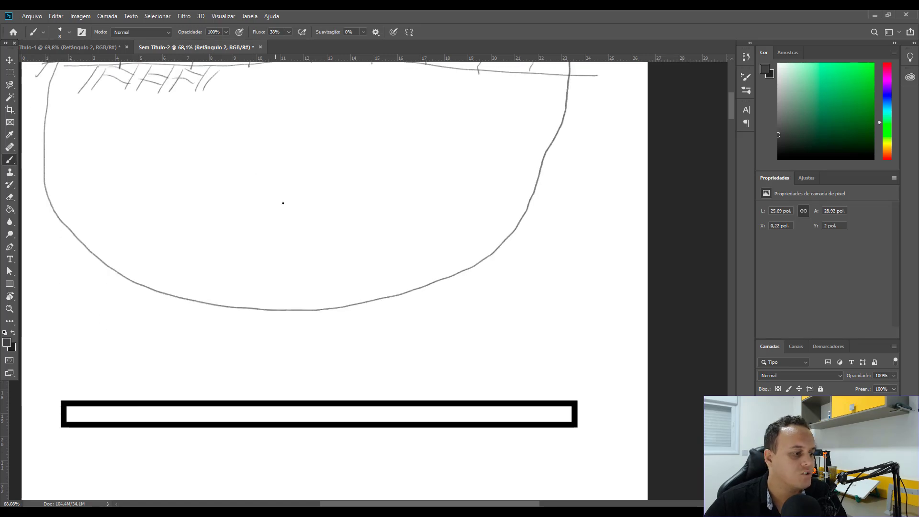
scroll(356, 165, down, 2)
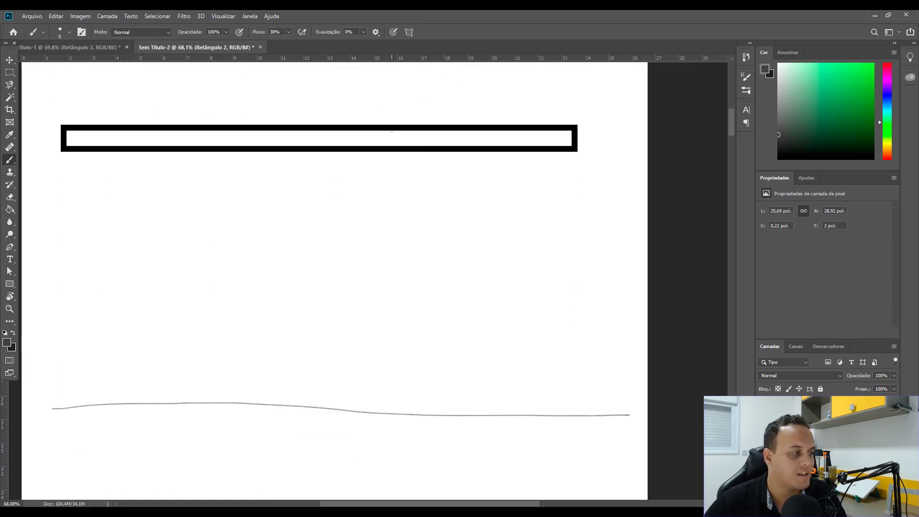
drag(53, 408, 35, 444)
drag(73, 396, 56, 434)
mouse_move(57, 413)
mouse_down()
mouse_move(84, 424)
mouse_move(94, 413)
mouse_up()
mouse_move(96, 406)
mouse_down()
mouse_move(88, 434)
mouse_move(128, 420)
mouse_move(123, 437)
mouse_up()
mouse_move(141, 401)
mouse_down()
mouse_move(132, 440)
mouse_move(167, 422)
mouse_up()
drag(169, 399, 164, 441)
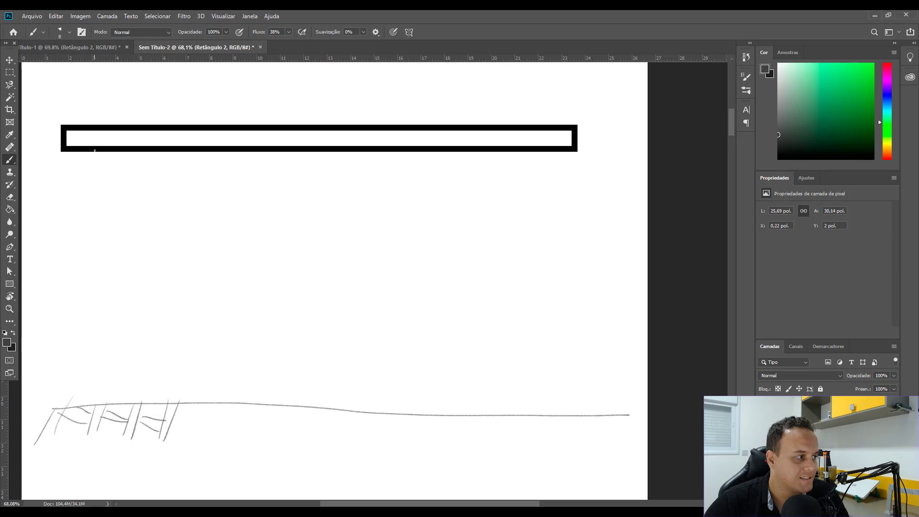
Step: Sketch six long zigzag springs between the second rectangle and the ground line below it
click(67, 198)
mouse_move(92, 151)
mouse_down()
mouse_move(60, 177)
mouse_move(67, 268)
mouse_move(111, 325)
mouse_move(98, 386)
mouse_up()
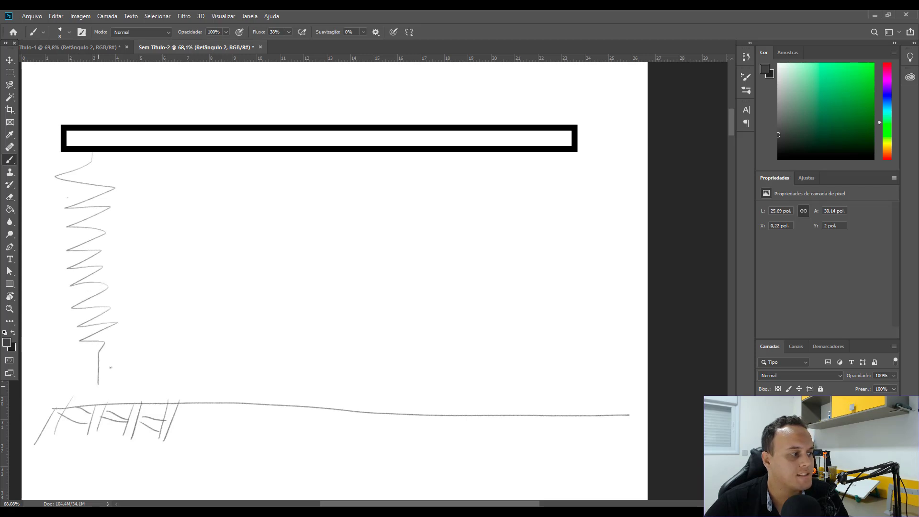
mouse_move(192, 153)
mouse_down()
mouse_move(151, 183)
mouse_move(182, 236)
mouse_move(171, 295)
mouse_move(195, 344)
mouse_move(180, 400)
mouse_up()
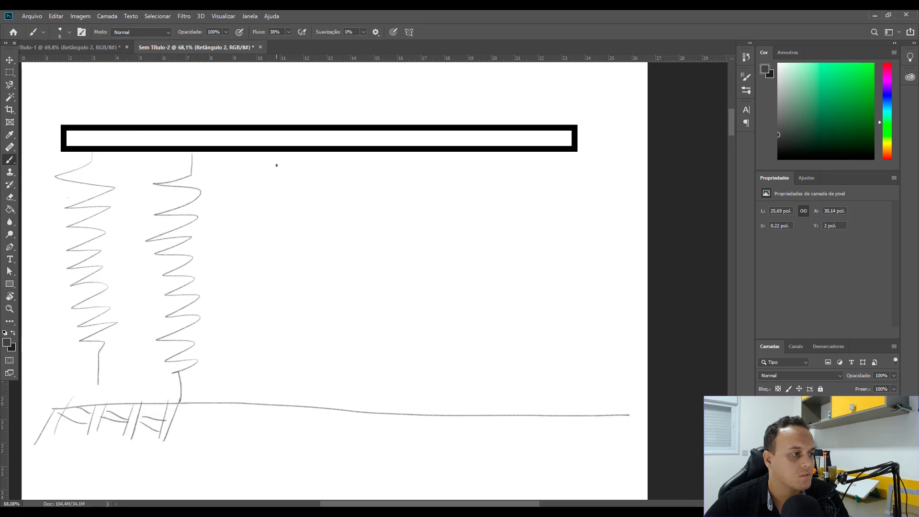
mouse_move(281, 158)
mouse_down()
mouse_move(232, 214)
mouse_move(256, 282)
mouse_move(240, 349)
mouse_move(266, 408)
mouse_up()
mouse_move(383, 153)
mouse_down()
mouse_move(345, 267)
mouse_move(368, 386)
mouse_move(359, 417)
mouse_up()
mouse_move(491, 154)
mouse_down()
mouse_move(464, 266)
mouse_move(471, 413)
mouse_up()
mouse_move(564, 160)
mouse_down()
mouse_move(548, 200)
mouse_move(576, 261)
mouse_move(540, 309)
mouse_move(567, 354)
mouse_move(543, 403)
mouse_move(550, 415)
mouse_up()
scroll(481, 360, up, 2)
scroll(481, 360, up, 15)
scroll(480, 360, down, 12)
scroll(508, 271, down, 5)
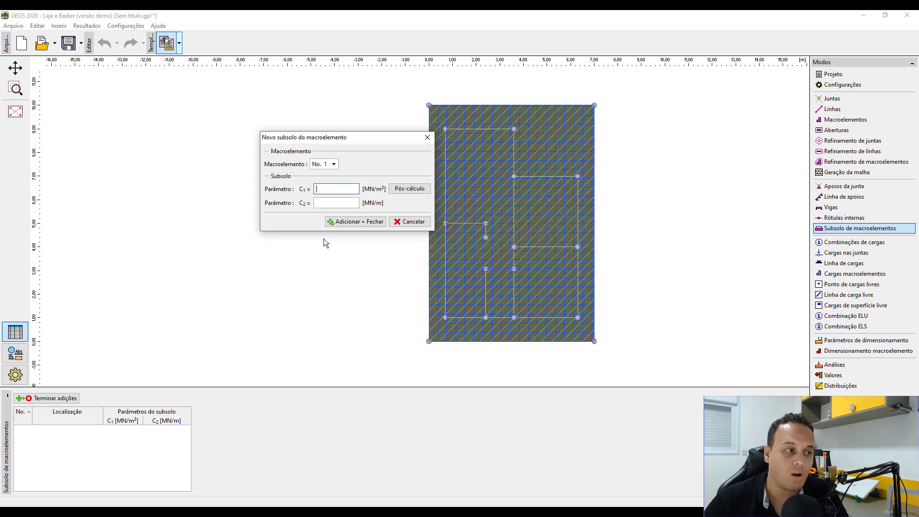
Step: Switch to GEO5, compute C1 and C2 with Edef 7,00 MPa, Poisson's ratio 0,450 and 10,00 m influence depth, and add the macroelement subsoil
key(Tab)
click(326, 188)
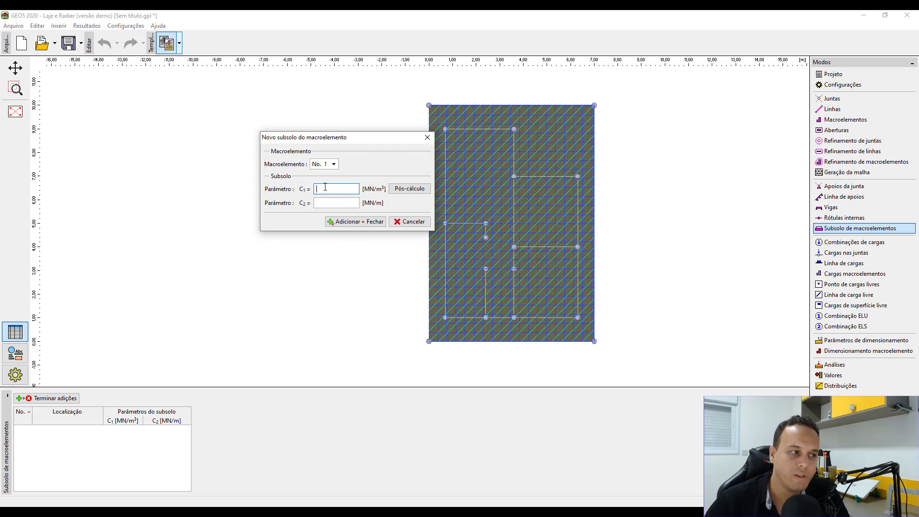
click(329, 202)
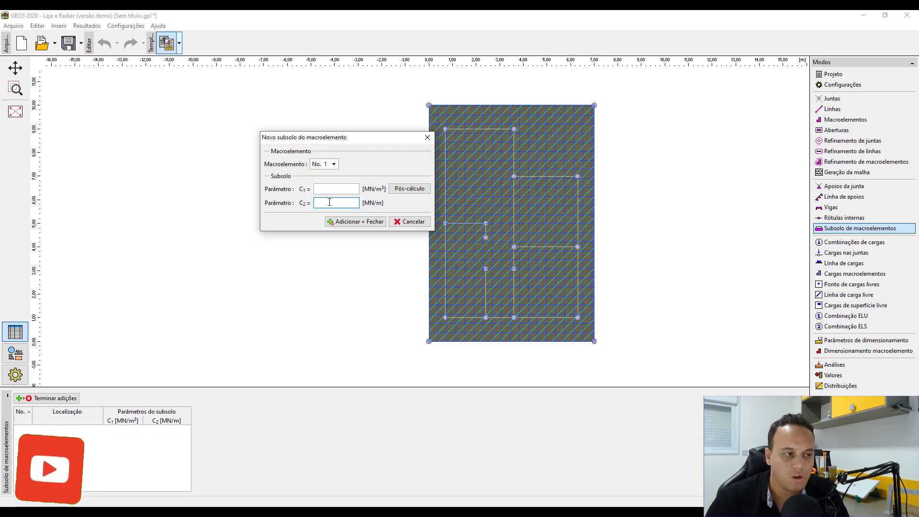
click(395, 191)
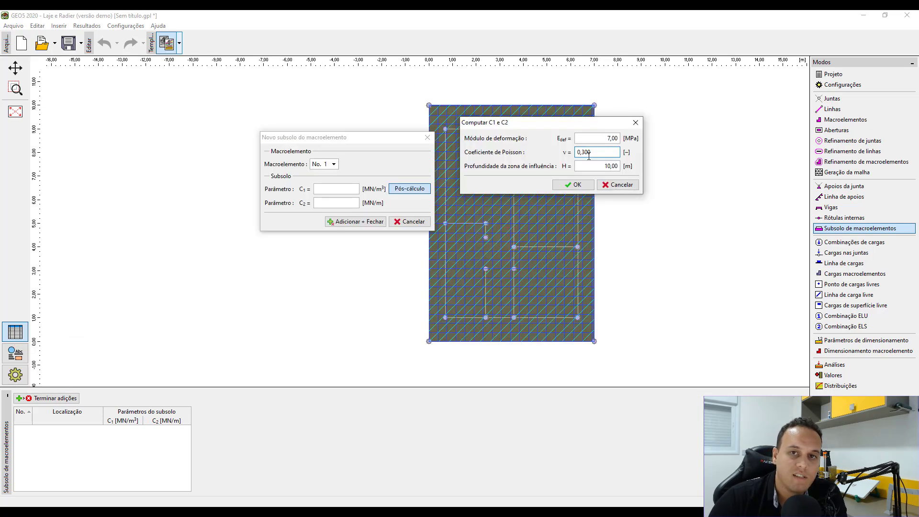
key(BackSpace)
key(BackSpace)
key(BackSpace)
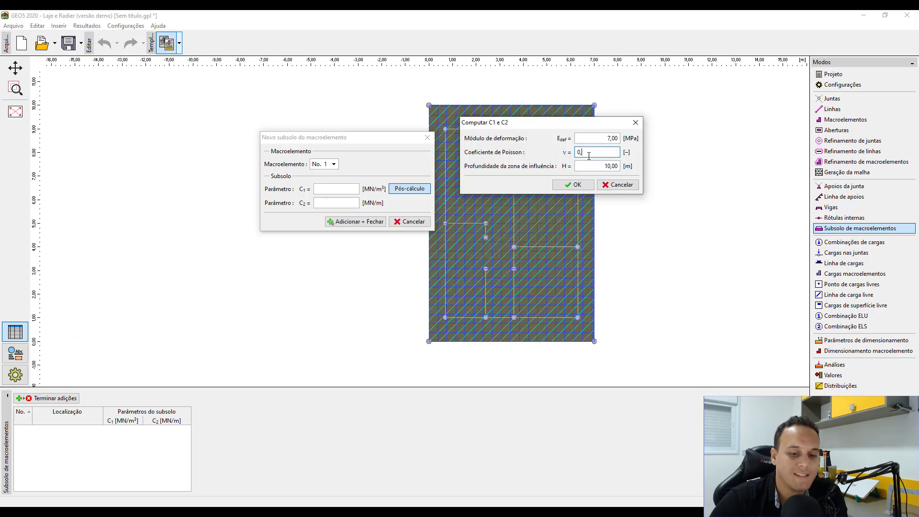
text(45)
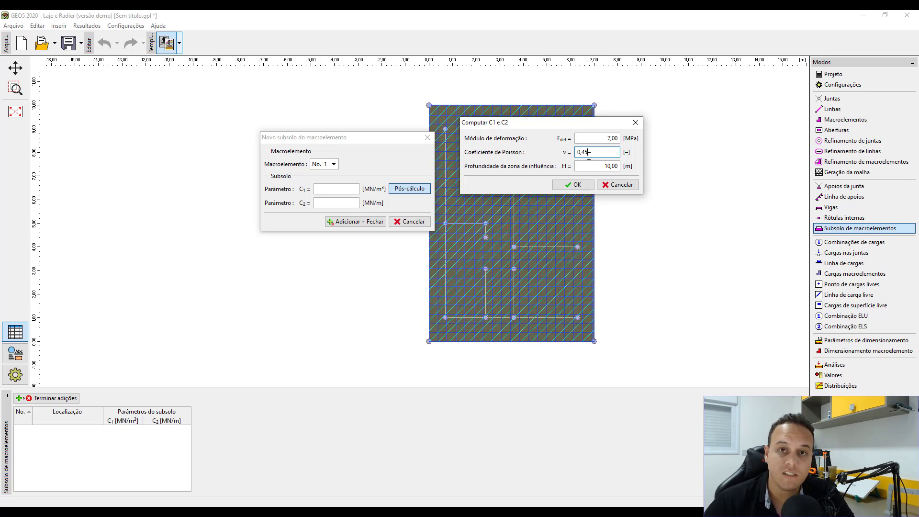
key(Tab)
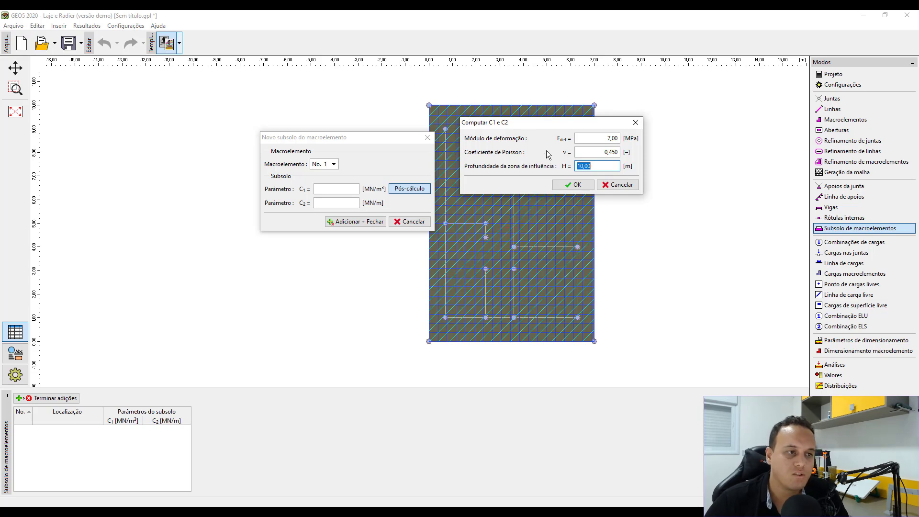
drag(553, 128, 691, 115)
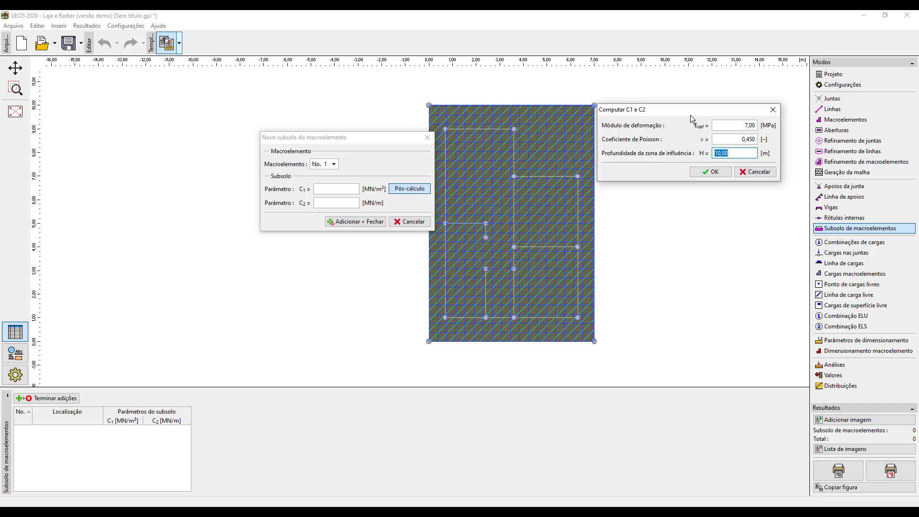
click(708, 173)
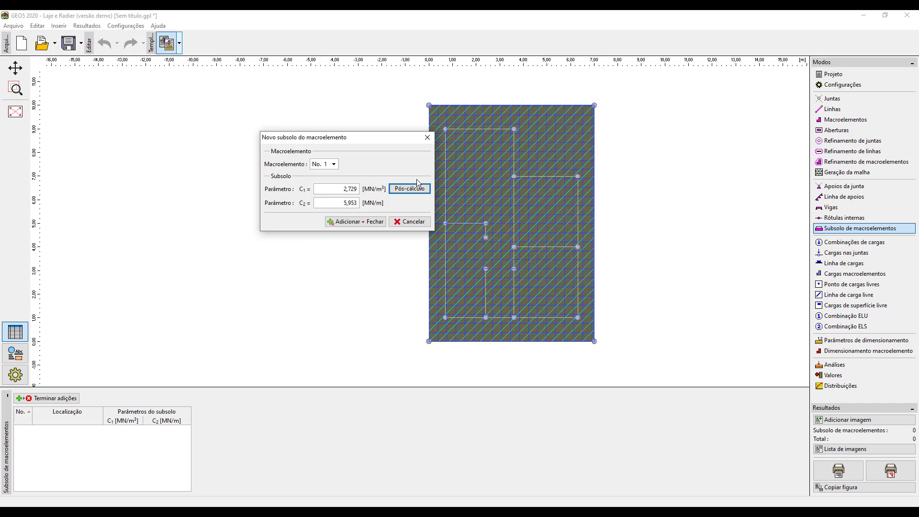
key(Tab)
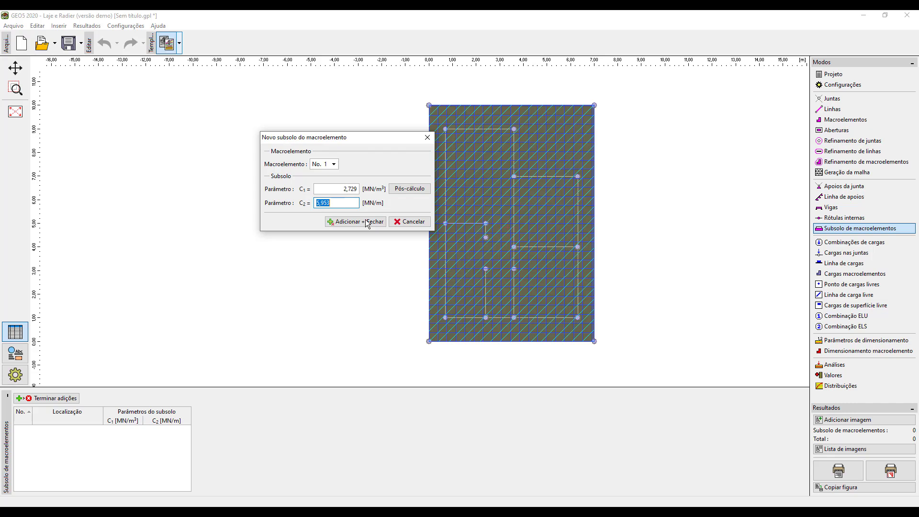
click(351, 223)
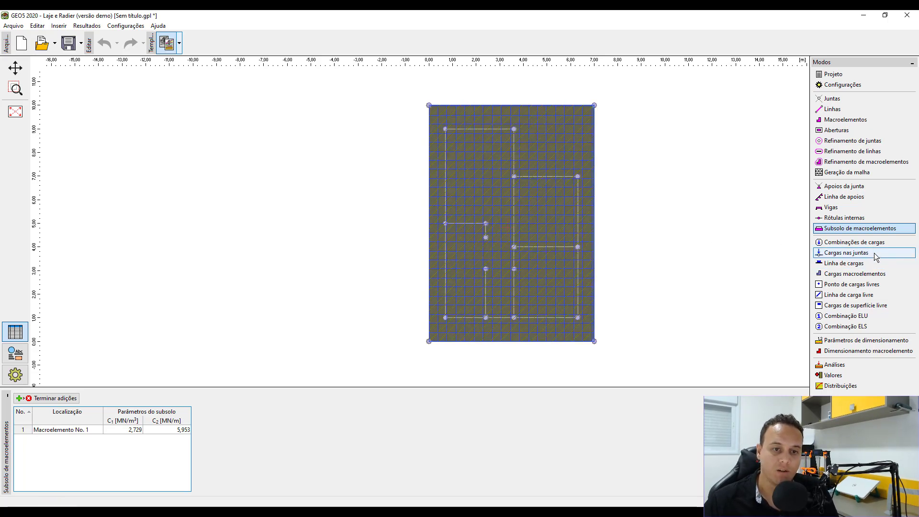
Step: Add the load case G1 peso próprio-permanente with an unfavourable load factor of 1,4 and a favourable factor of 1
click(854, 242)
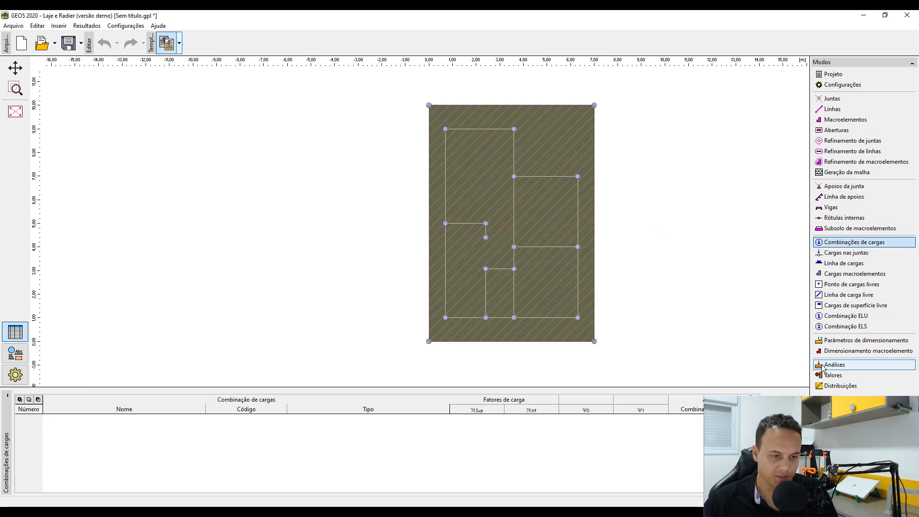
click(785, 402)
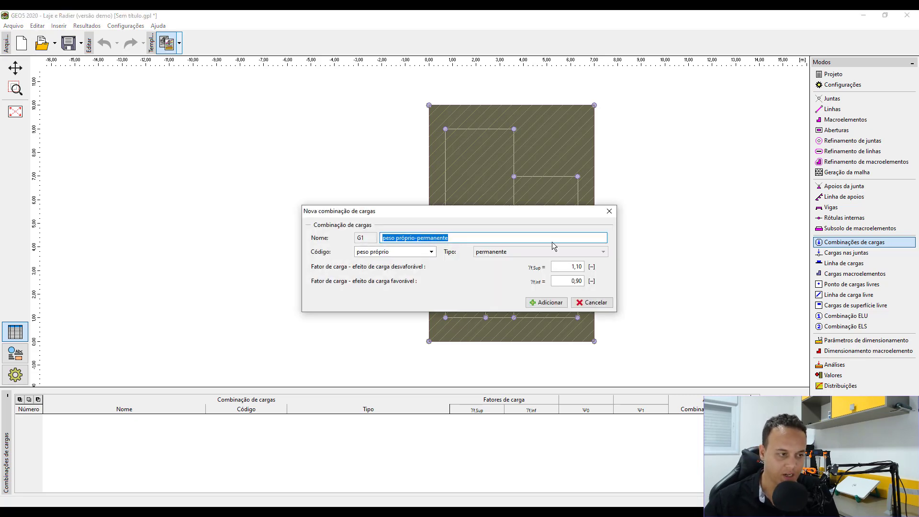
click(568, 266)
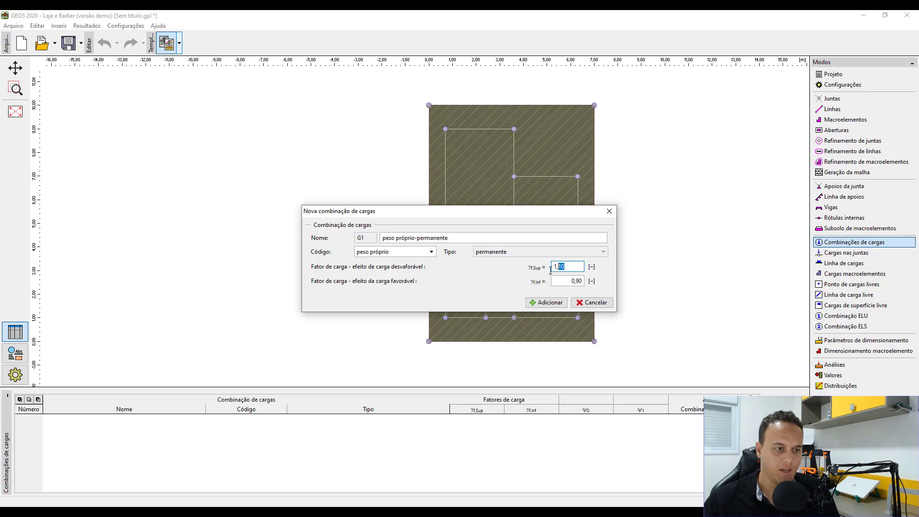
text(1,4)
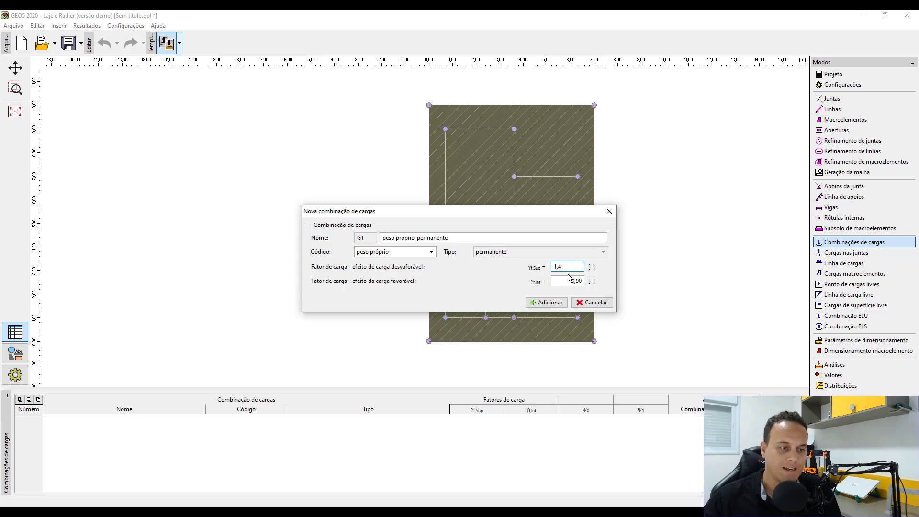
double_click(576, 281)
drag(575, 281, 519, 285)
text(1)
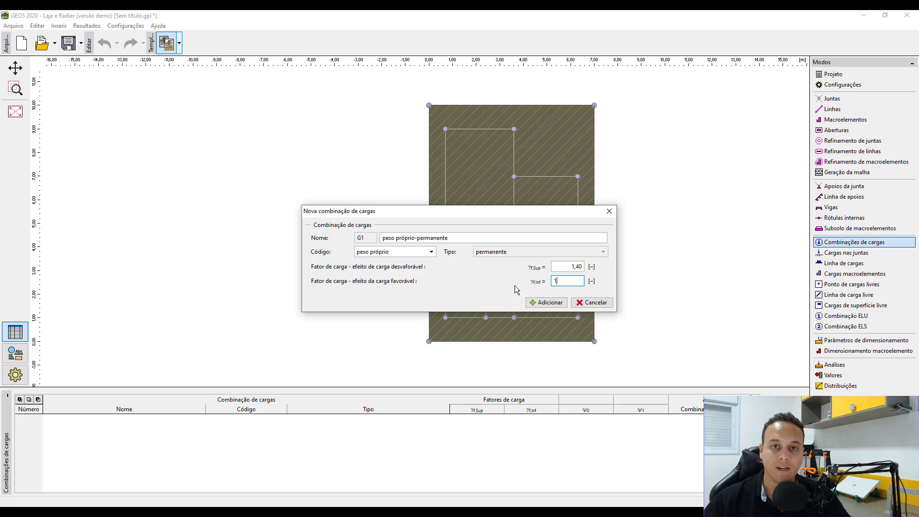
double_click(568, 280)
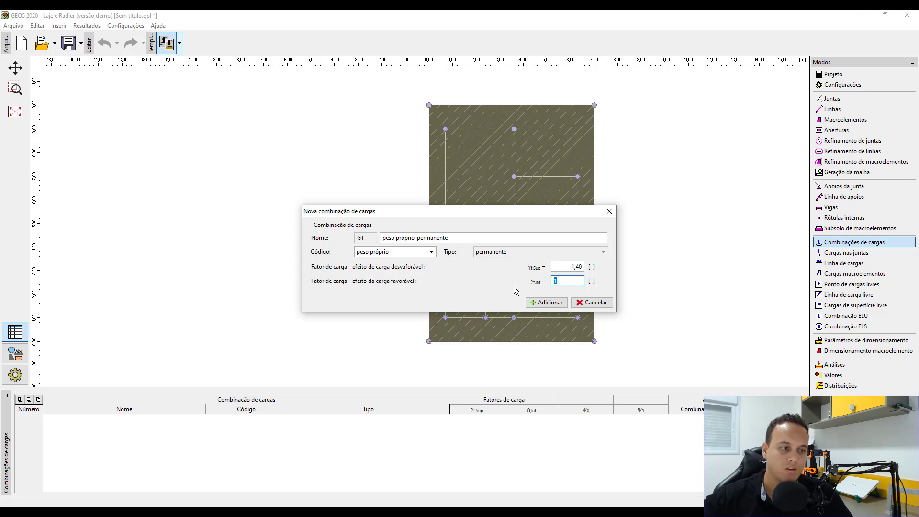
click(544, 303)
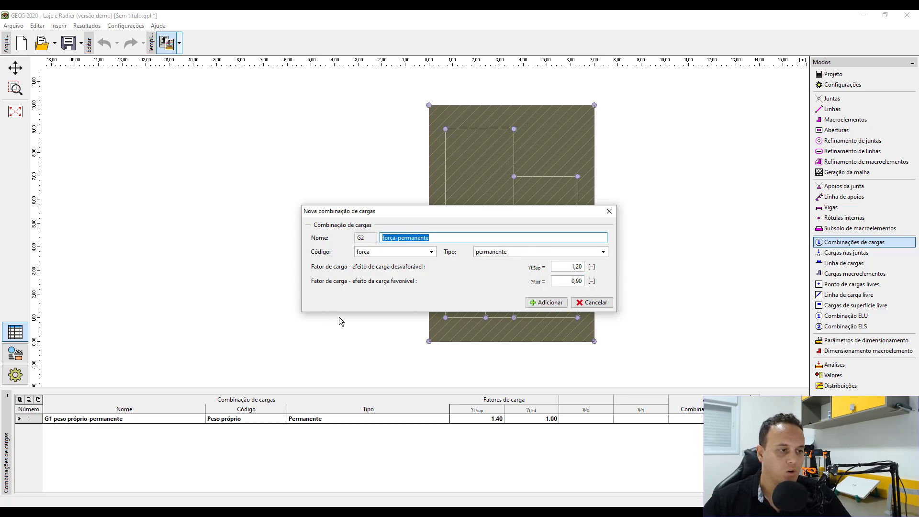
Step: Add the load case G2 força-permanente with an unfavourable load factor of 1,4 and a favourable factor of 1
click(566, 267)
drag(565, 267, 498, 267)
text(1,4)
key(Tab)
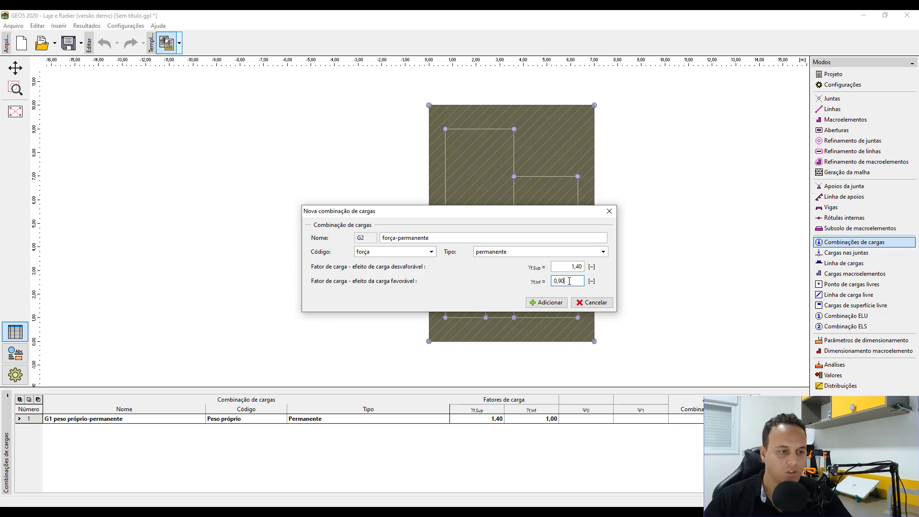
text(1)
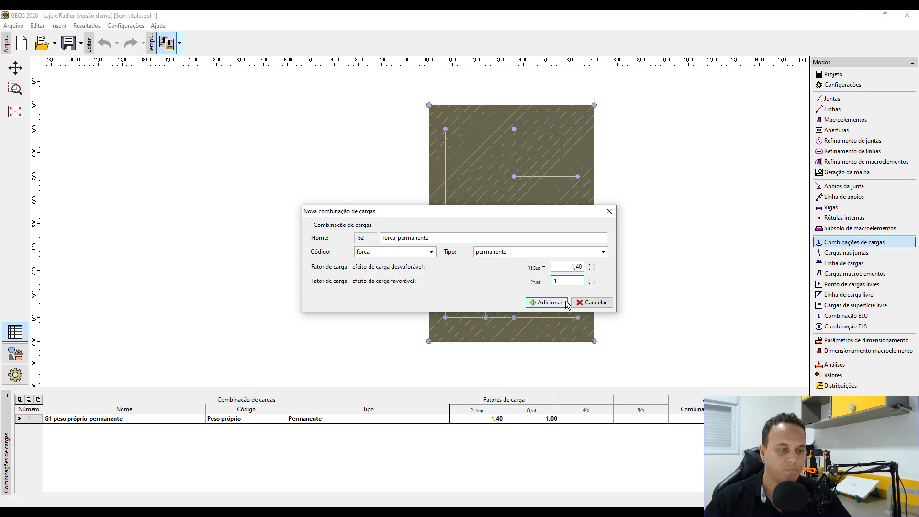
click(546, 302)
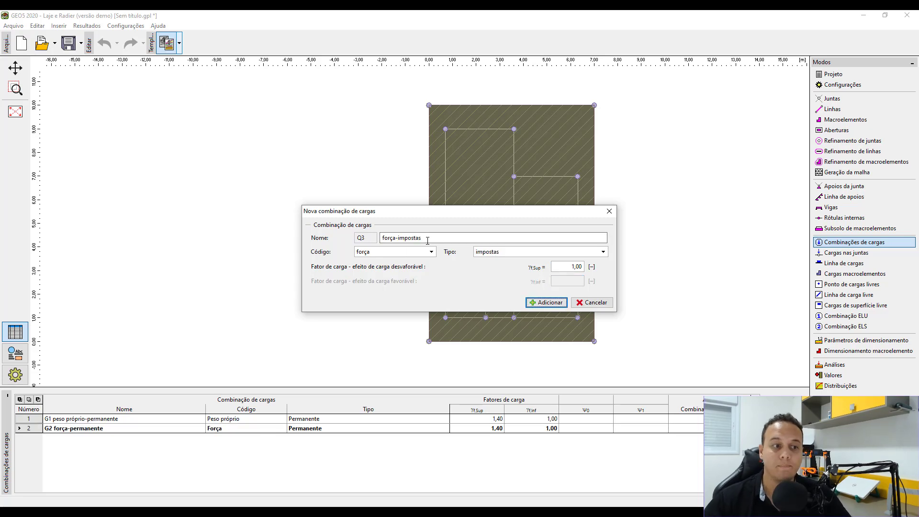
Step: Add the imposed load case Q3 força-impostas with an unfavourable load factor of 1,40 and finish adding load cases
drag(558, 267, 592, 267)
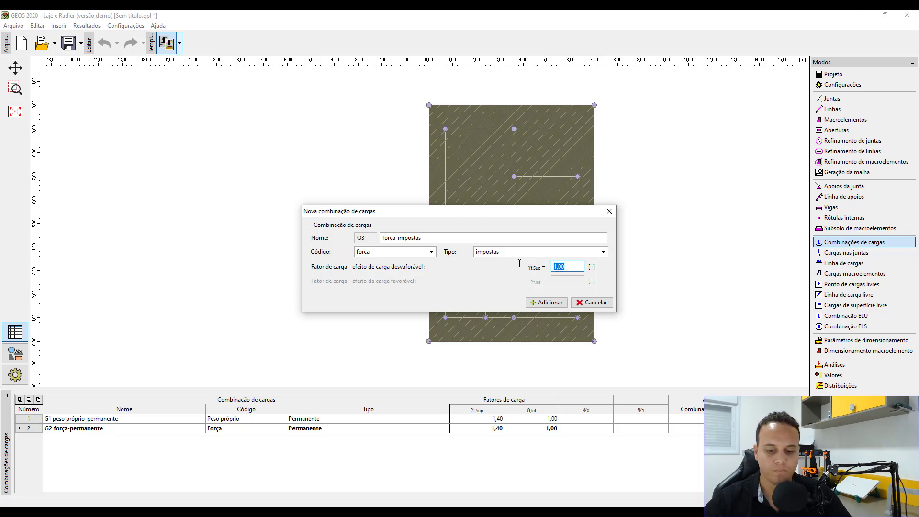
click(546, 303)
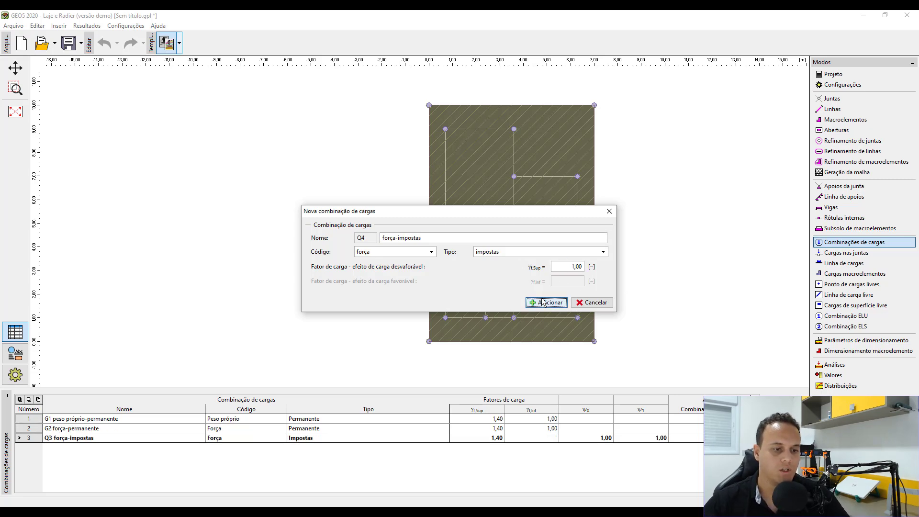
click(609, 212)
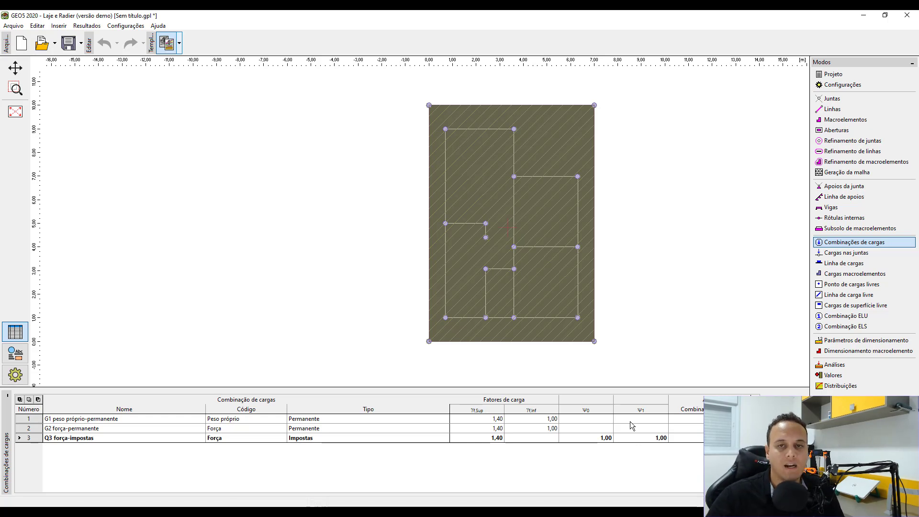
Step: Apply a uniform macroelement load of -3 kN/m² to macroelement No. 1 under load case Q3 força-impostas
click(884, 276)
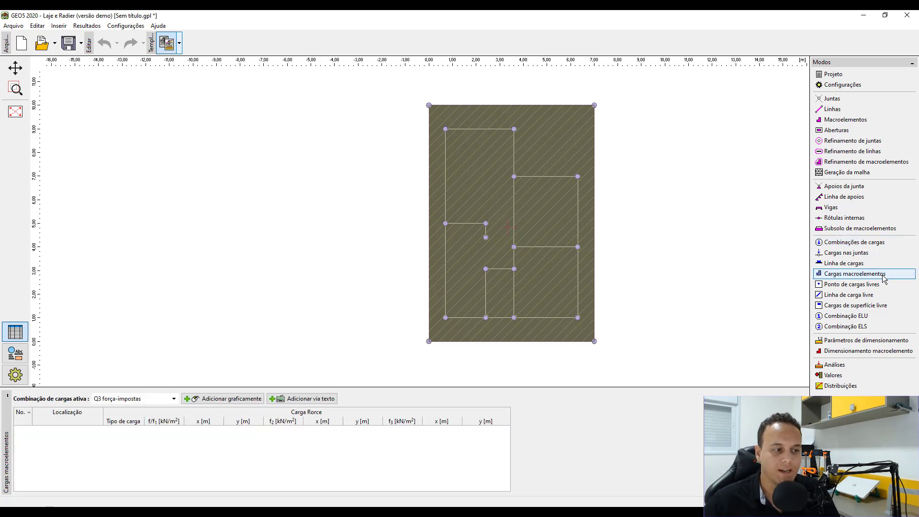
click(174, 400)
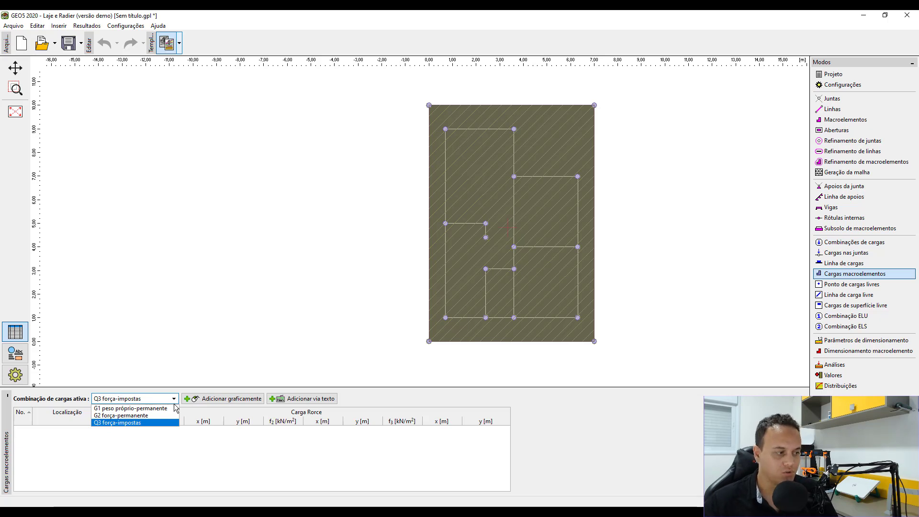
click(236, 403)
click(235, 403)
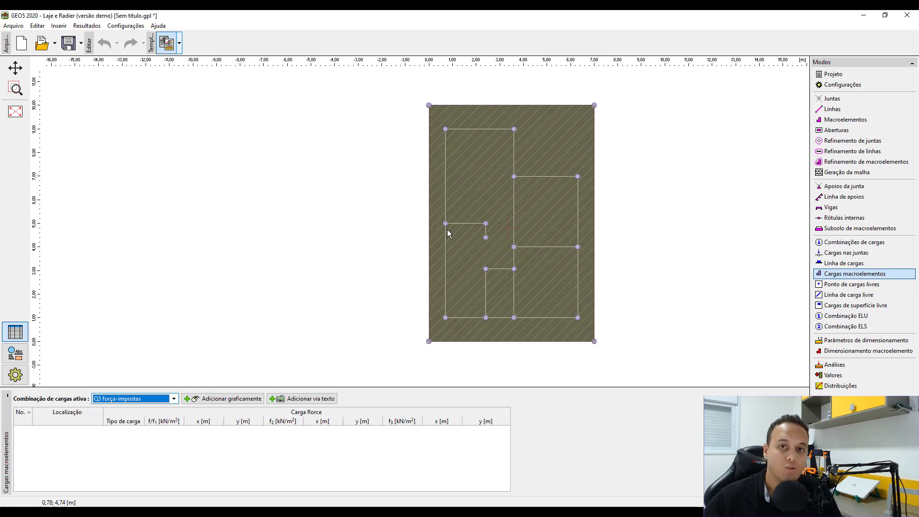
click(238, 405)
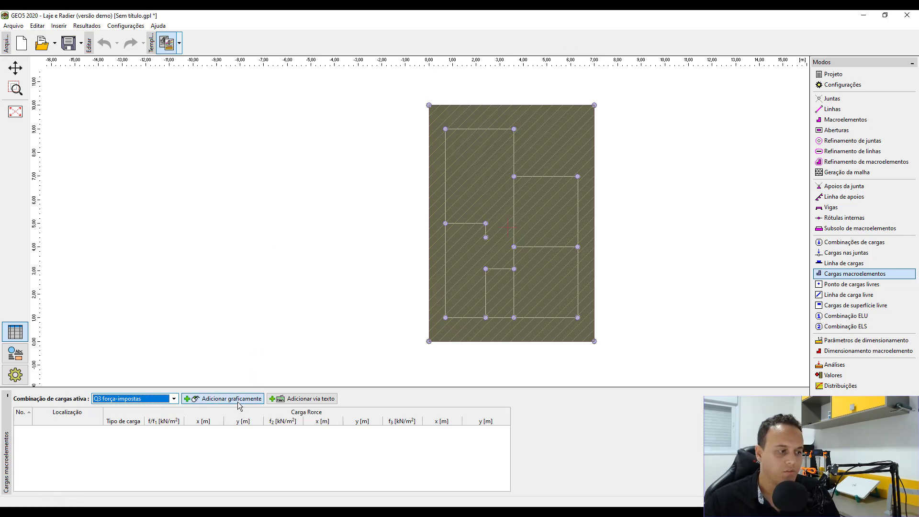
click(537, 185)
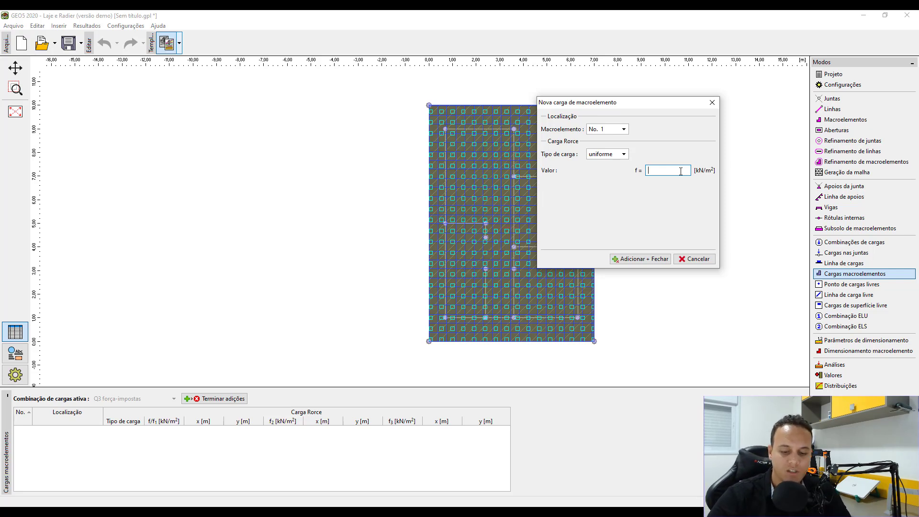
text(3)
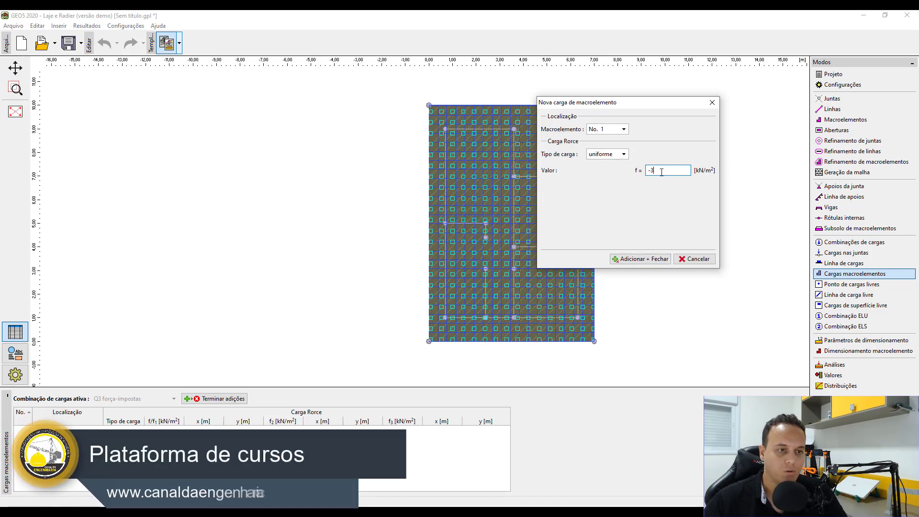
drag(661, 171, 615, 186)
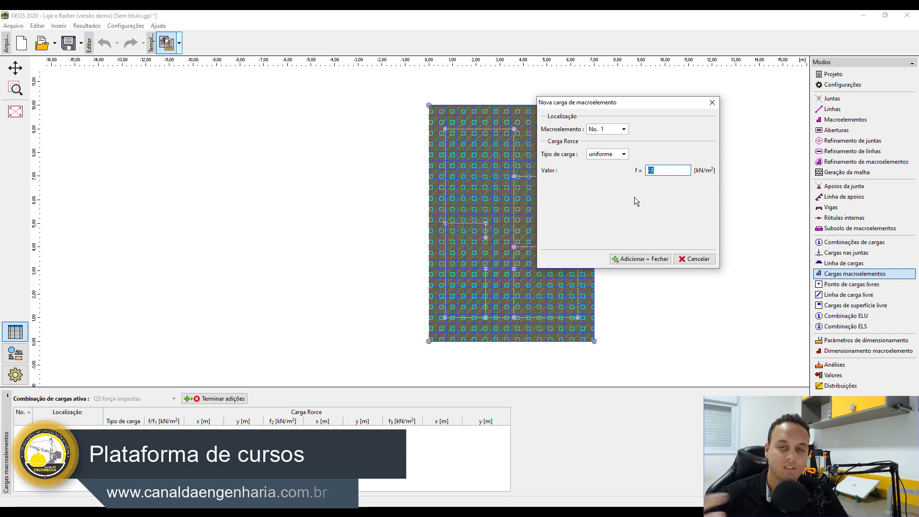
click(666, 171)
drag(666, 171, 627, 173)
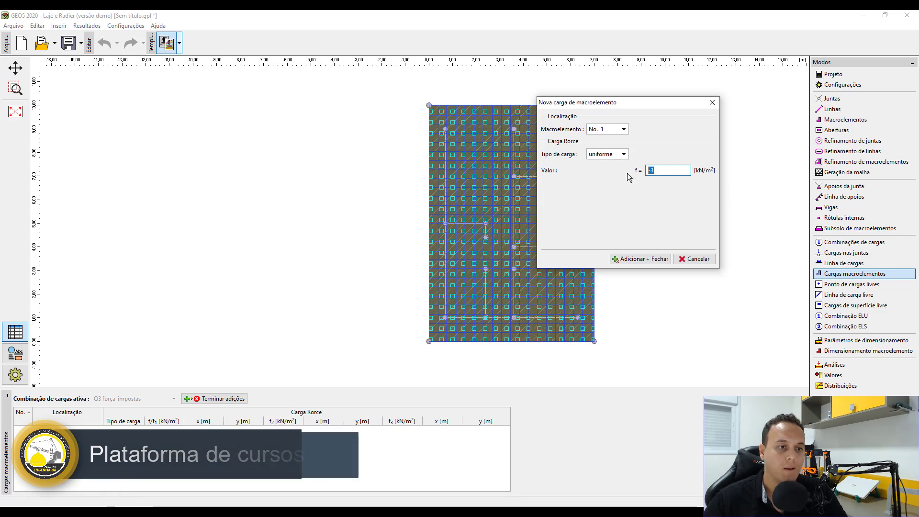
click(647, 261)
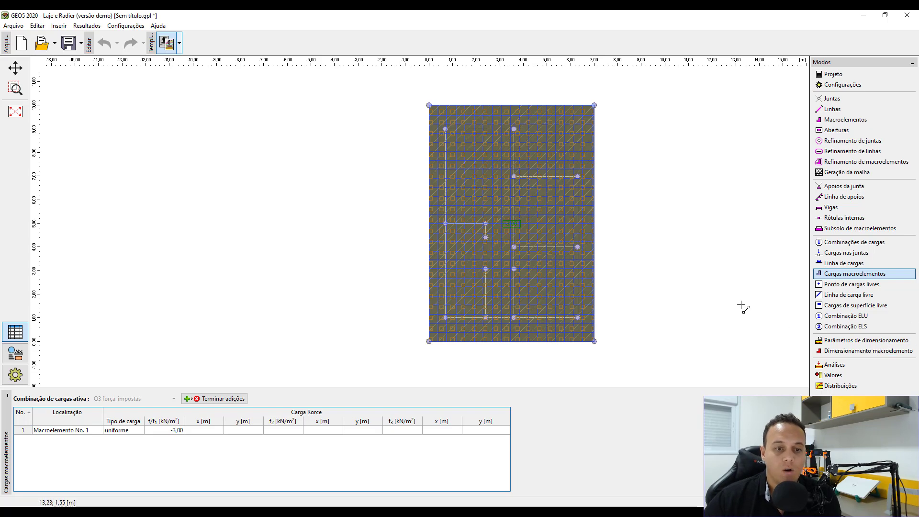
Step: Make G2 força-permanente the active load case for the free line loads
click(868, 299)
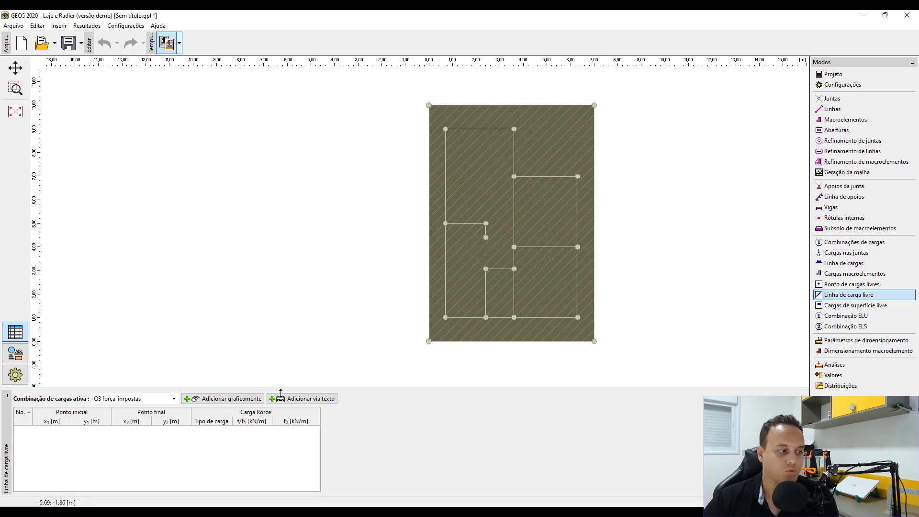
click(176, 402)
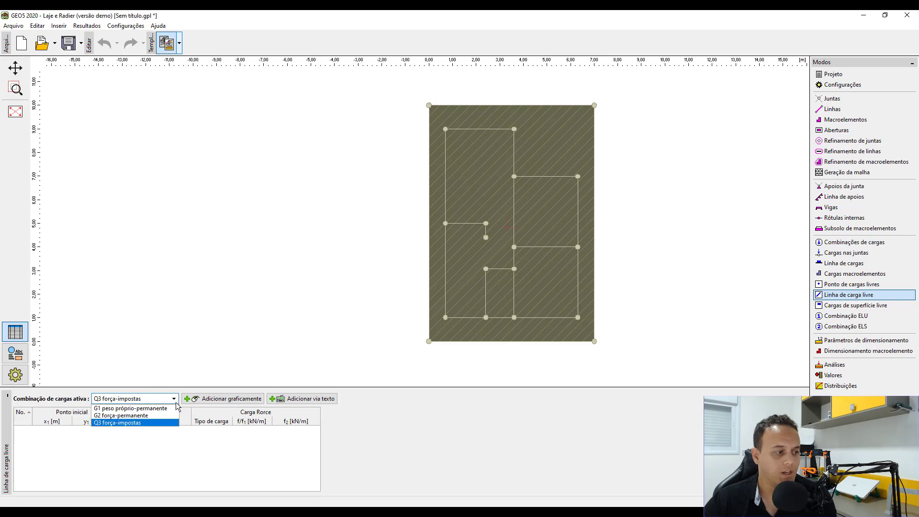
click(152, 415)
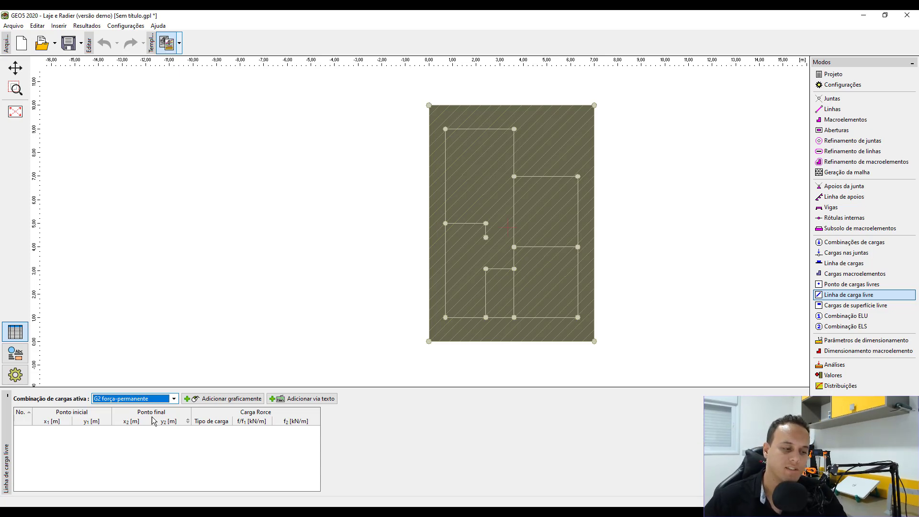
Step: Switch to AutoCAD, examine the line loads labelled on the walls of the floor plan, and return to GEO5
key(alt+Tab)
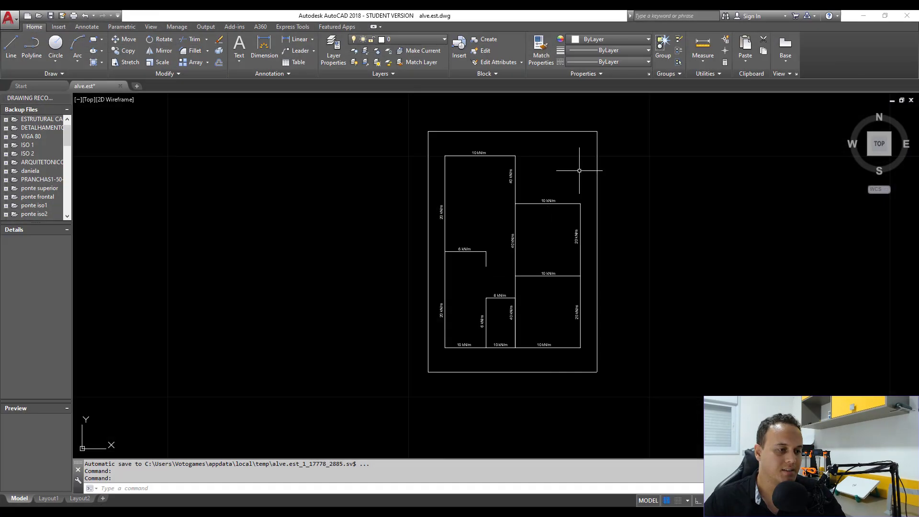
scroll(517, 170, up, 1)
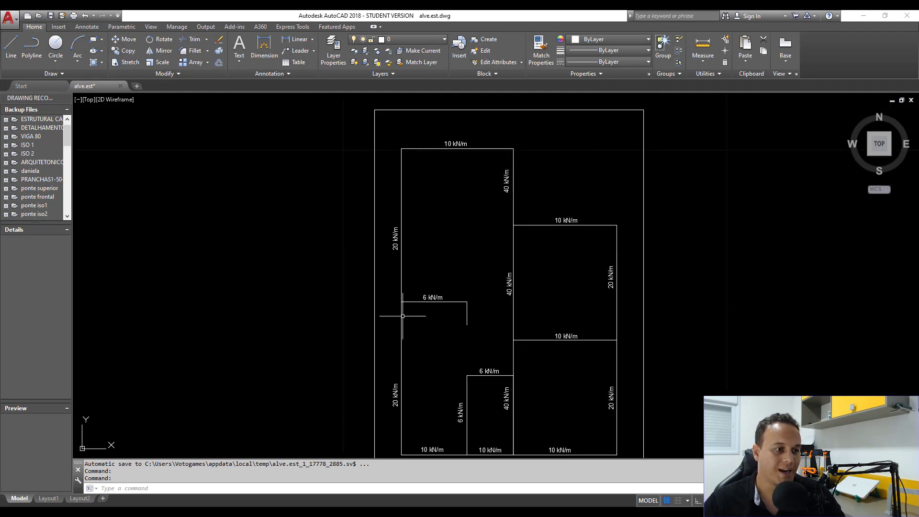
mouse_move(469, 268)
mouse_down()
mouse_move(439, 241)
mouse_move(433, 252)
mouse_up()
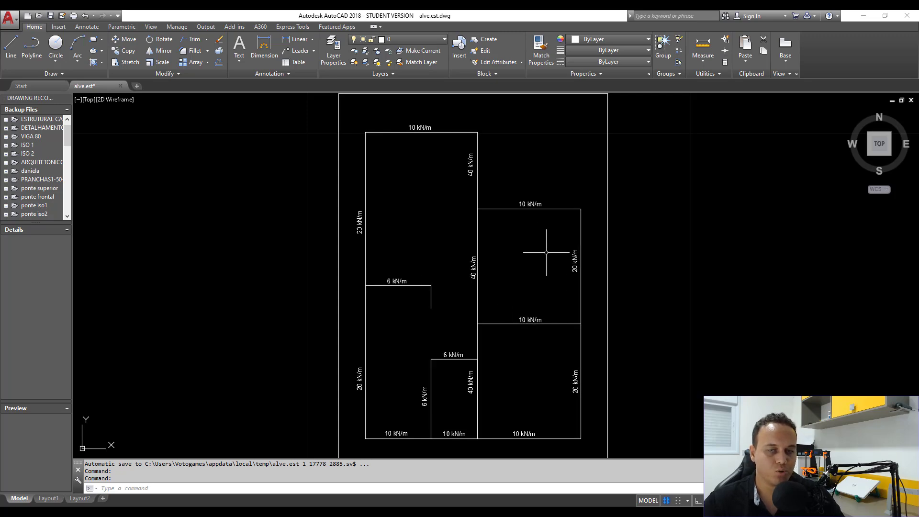
click(868, 17)
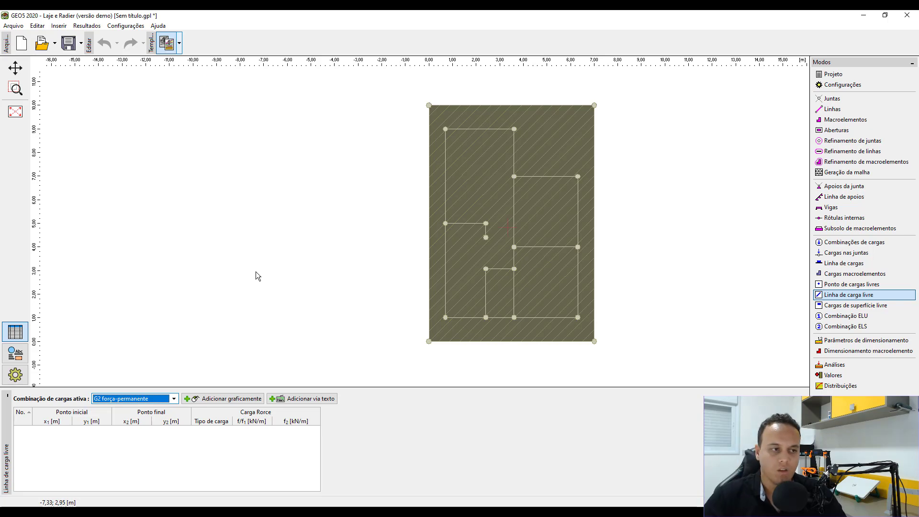
Step: Add a uniform free line load of -10 kN/m along the uppermost wall from (0,69; 8,99) to (3,60; 8,99) m
click(214, 401)
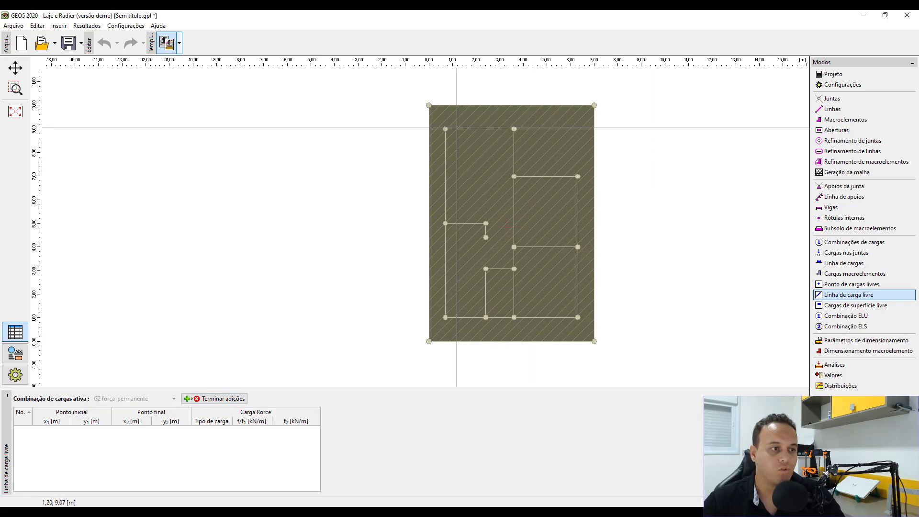
scroll(447, 130, up, 2)
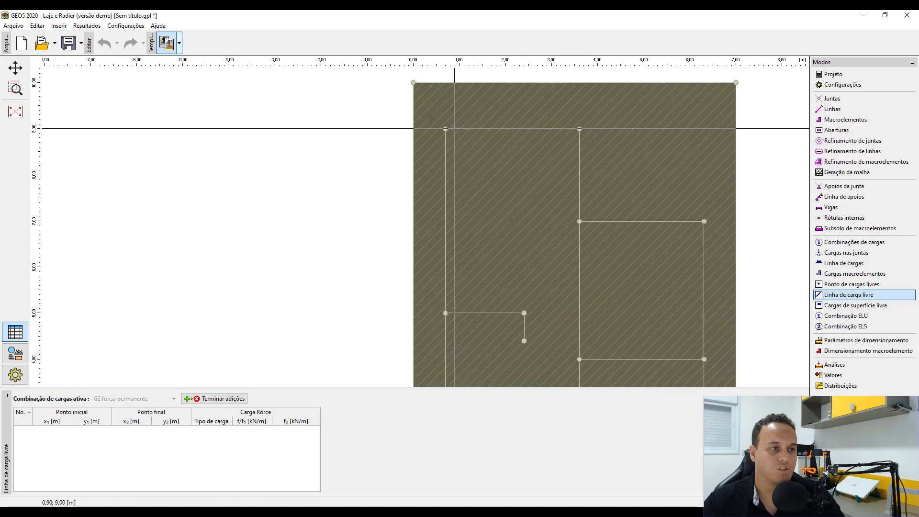
scroll(569, 124, down, 2)
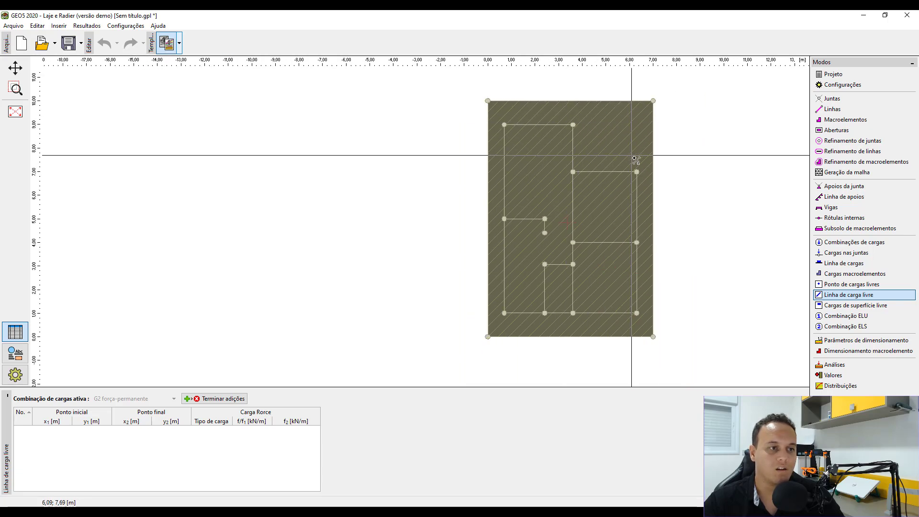
click(504, 125)
click(574, 125)
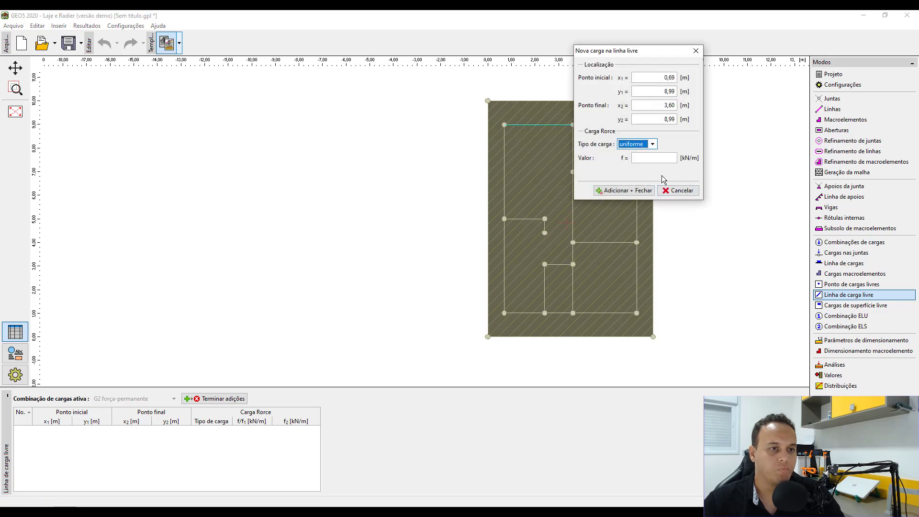
key(Tab)
text(-10)
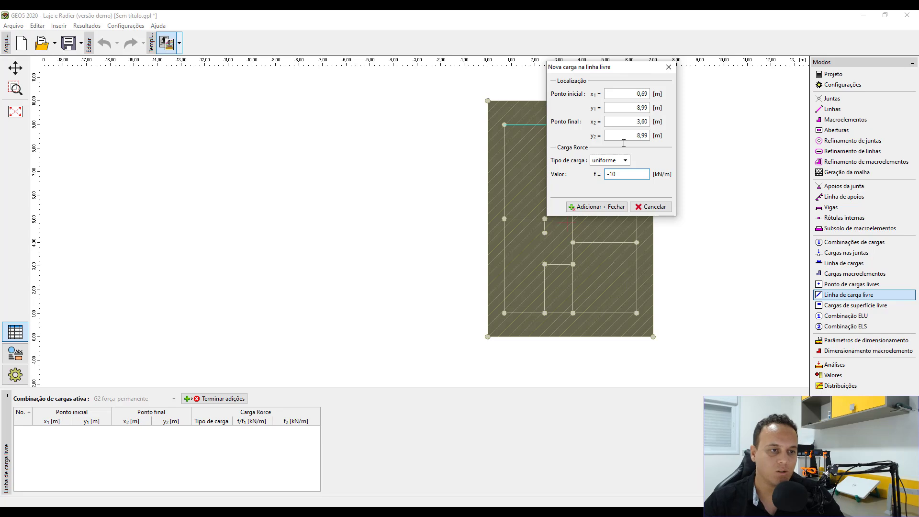
click(597, 207)
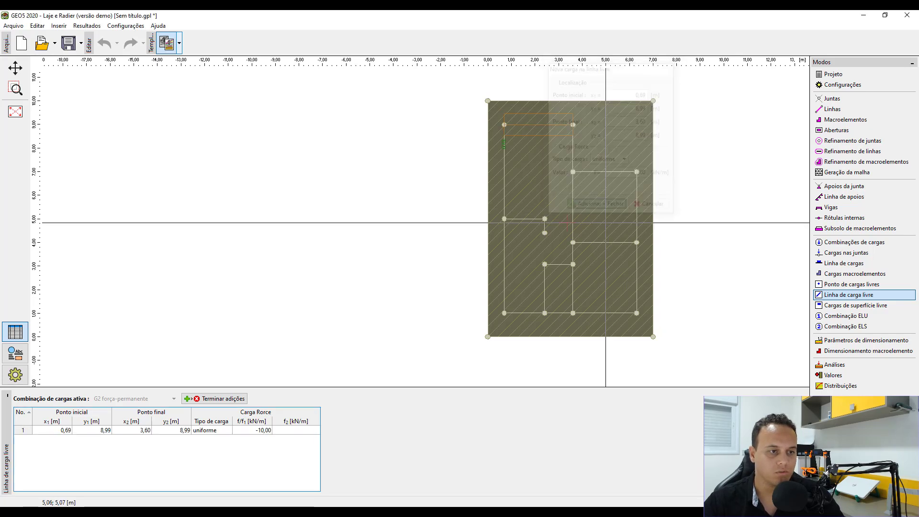
Step: Add a uniform free line load of -10 kN/m along the wall from (3,60; 6,99) to (6,30; 6,99) m
scroll(540, 138, up, 2)
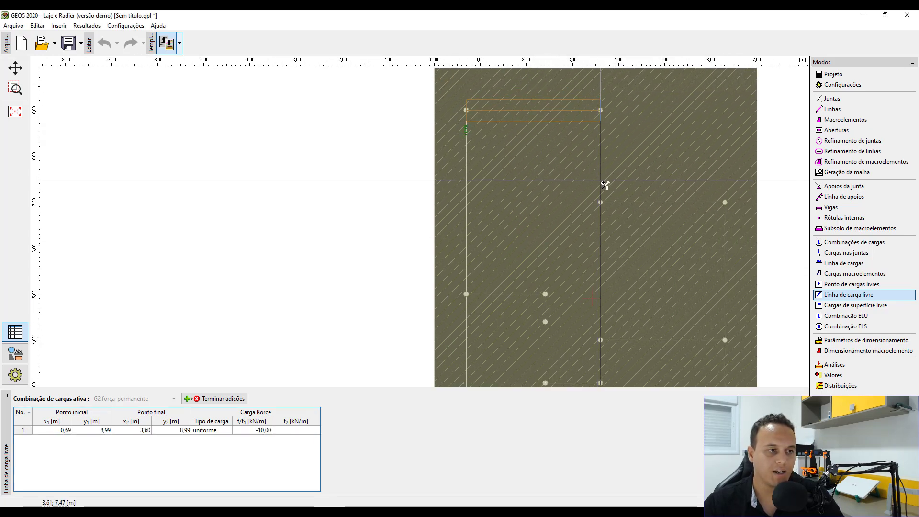
scroll(602, 184, down, 2)
scroll(503, 171, up, 1)
scroll(505, 171, up, 1)
click(487, 166)
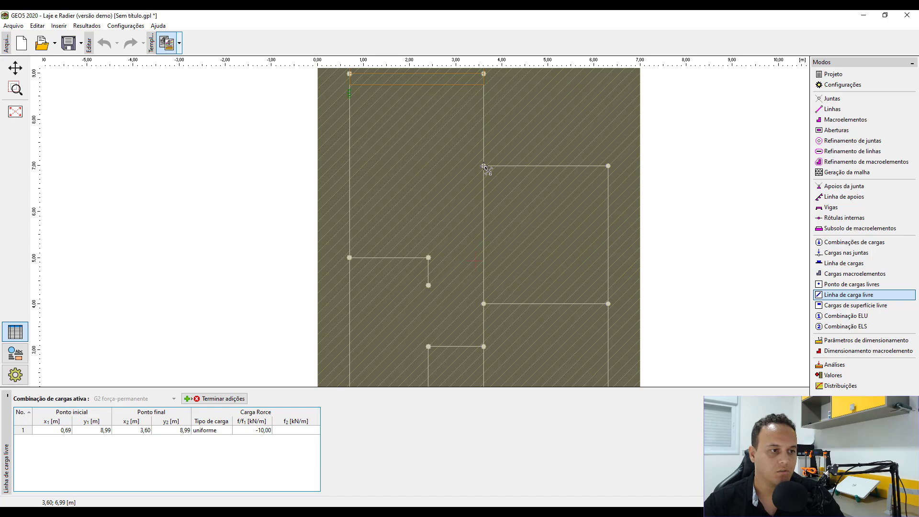
click(608, 166)
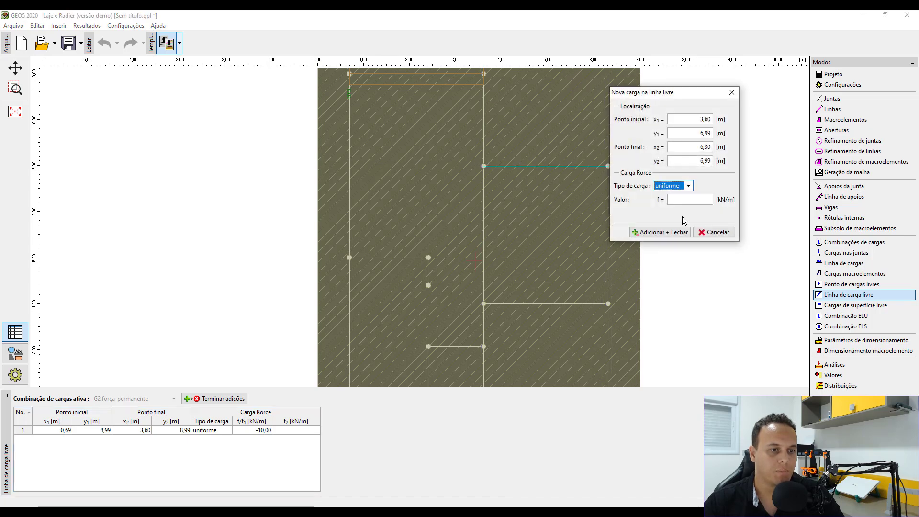
click(676, 200)
text(-10)
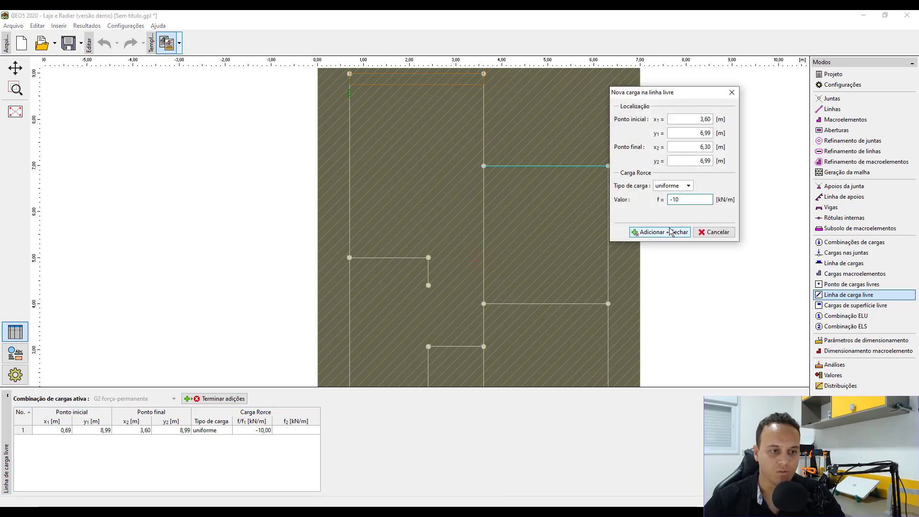
click(672, 232)
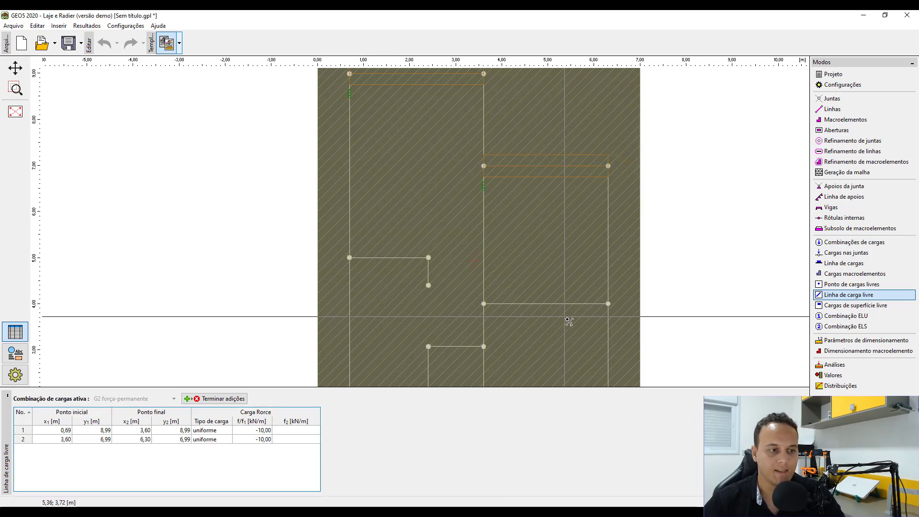
Step: Add a uniform free line load of -10 kN/m along the wall from (3,60; 4,00) to (6,30; 4,00) m
click(608, 304)
click(687, 338)
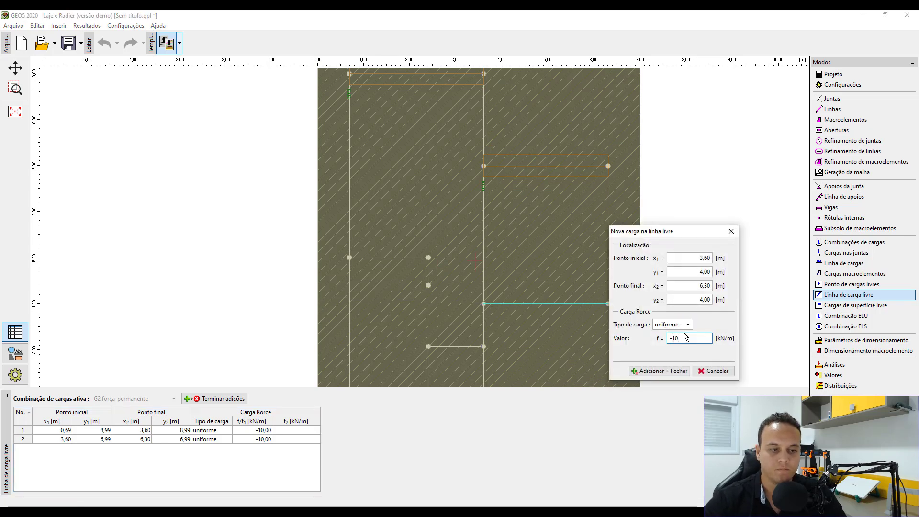
click(678, 372)
Step: Add a uniform free line load of -10 kN/m along the lowermost wall from (0,69; 1,01) to (6,30; 1,01) m
scroll(471, 201, down, 3)
scroll(472, 328, up, 3)
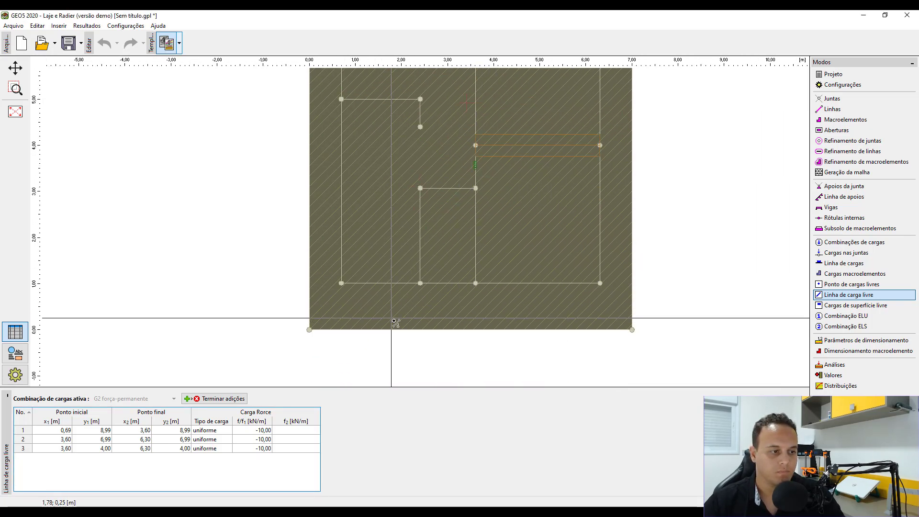
click(341, 283)
click(600, 283)
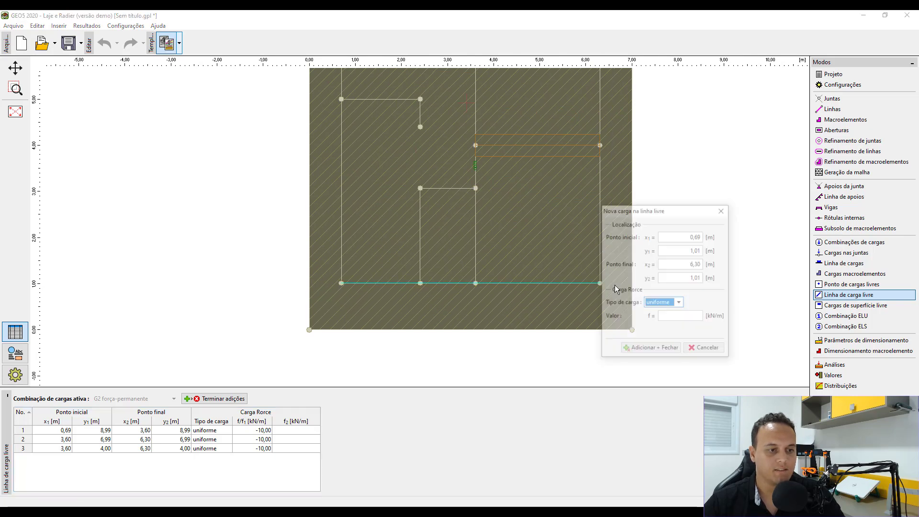
click(683, 317)
text(-10)
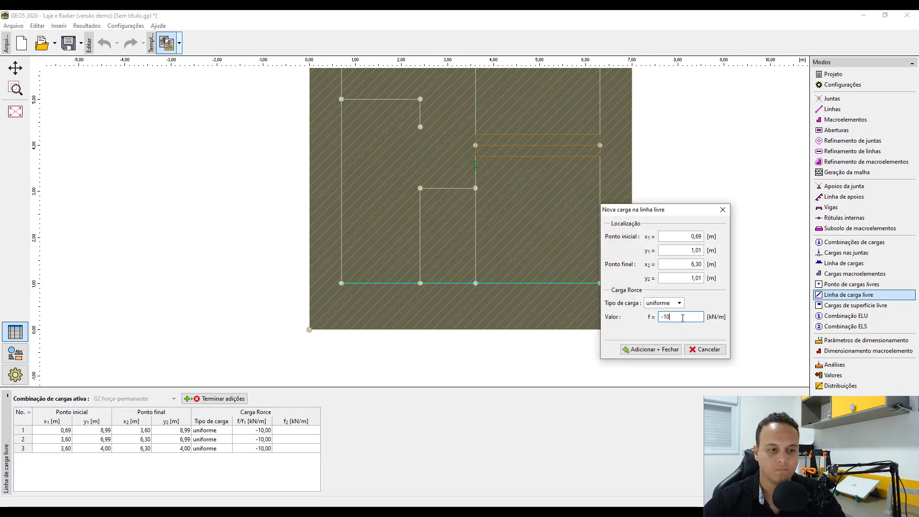
click(675, 353)
Step: Add a uniform free line load of -6 kN/m along the short horizontal wall from (2,40; 3,07) to (3,60; 3,07) m
click(448, 209)
click(503, 210)
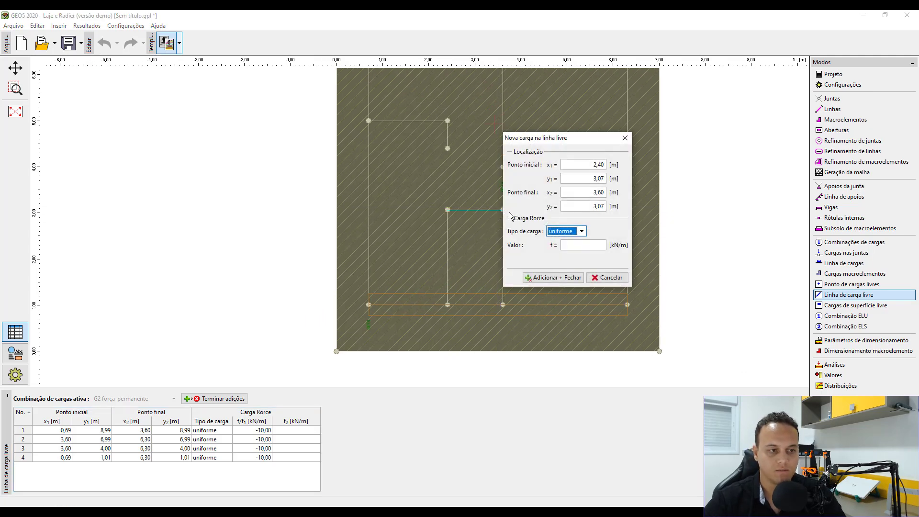
click(577, 246)
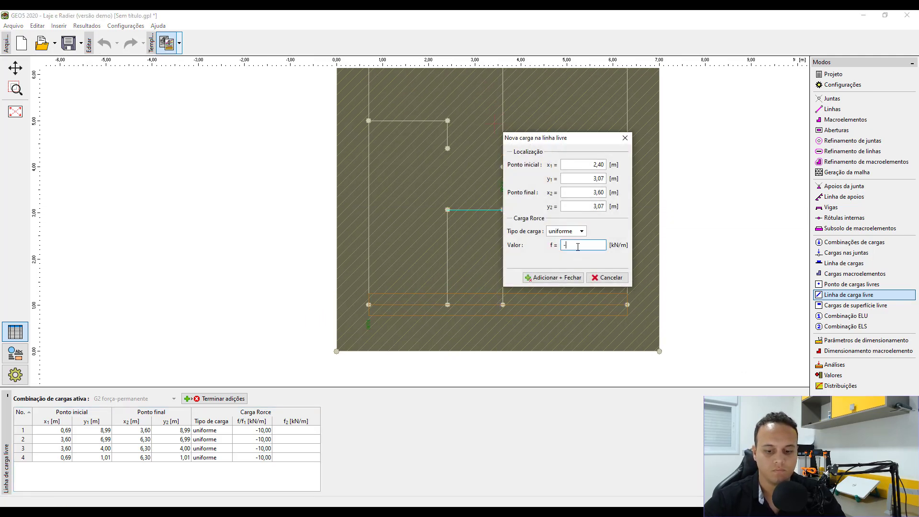
text(-6)
click(546, 278)
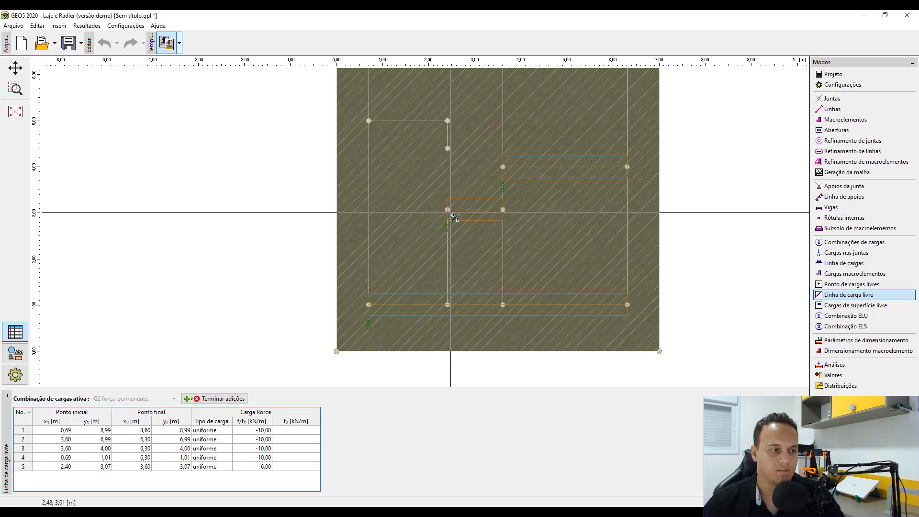
Step: Add a uniform free line load of -6 kN/m along the vertical wall from (2,40; 3,07) to (2,40; 1,01) m
click(448, 209)
click(447, 304)
click(536, 339)
text(-6)
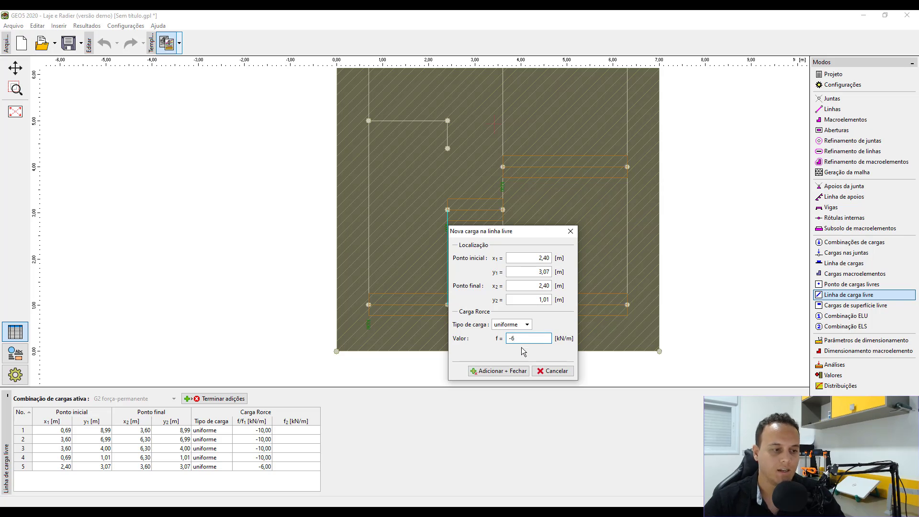
click(505, 375)
Step: Add a uniform free line load of -6 kN/m along the horizontal wall from (0,69; 5,00) to (2,40; 5,00) m
click(369, 121)
click(447, 121)
click(516, 154)
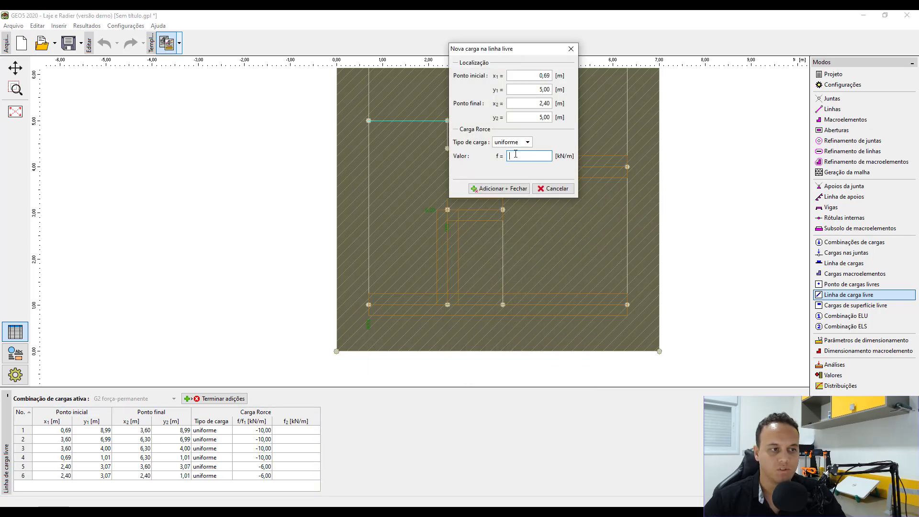
click(500, 188)
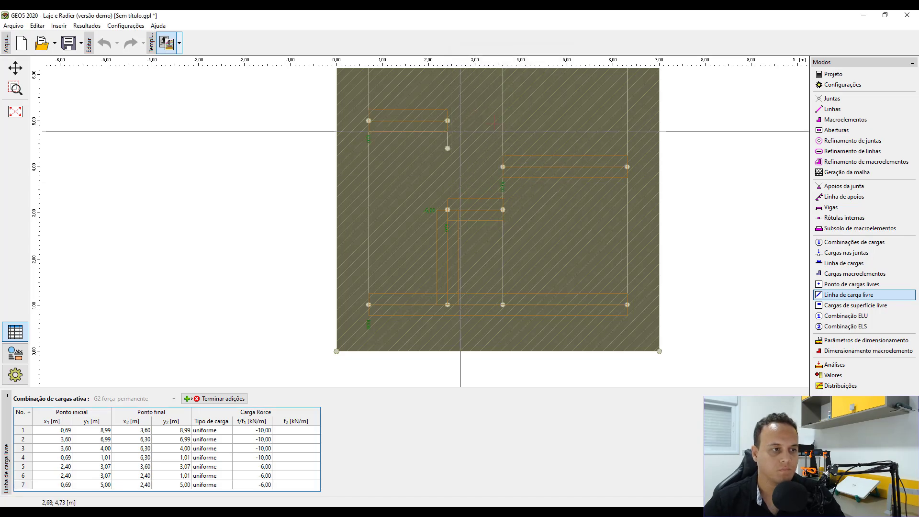
Step: Add a uniform free line load of 6 kN/m along the short wall stub from (2,40; 5,00) to (2,40; 4,40) m
click(451, 148)
click(521, 184)
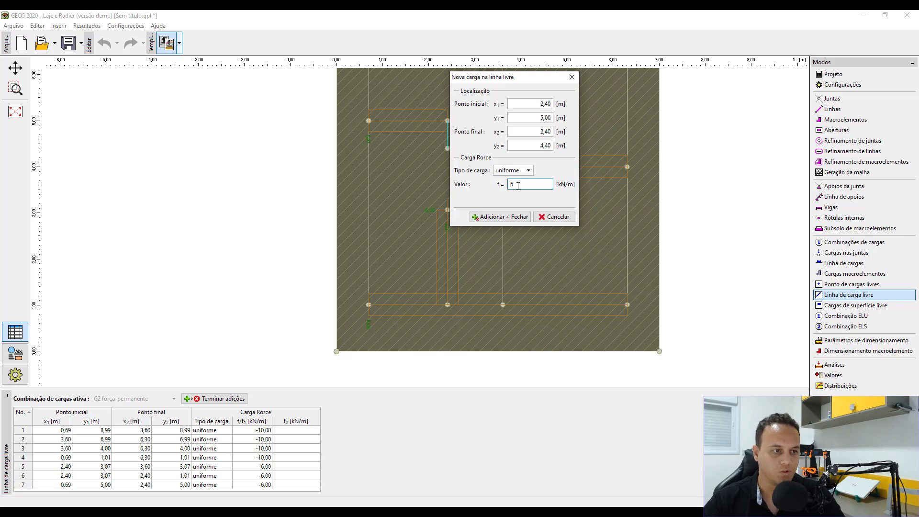
click(495, 218)
Step: Add a uniform free line load of -20 kN/m along the long outer wall from (0,69; 8,99) to (0,69; 1,01) m
scroll(495, 218, down, 2)
drag(493, 219, 486, 271)
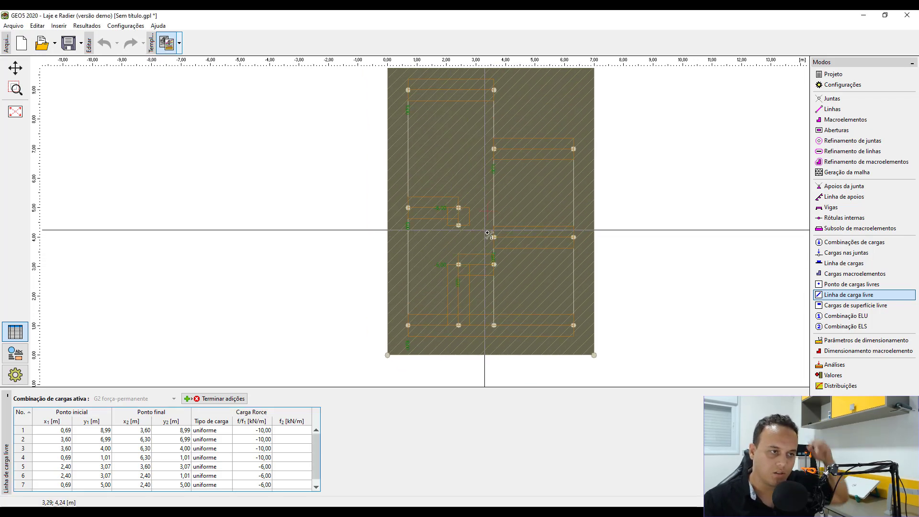
click(408, 90)
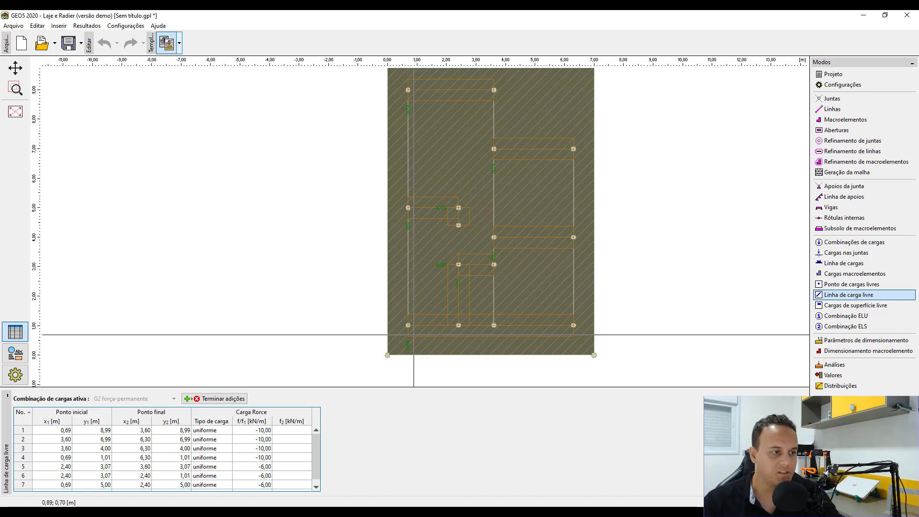
click(408, 325)
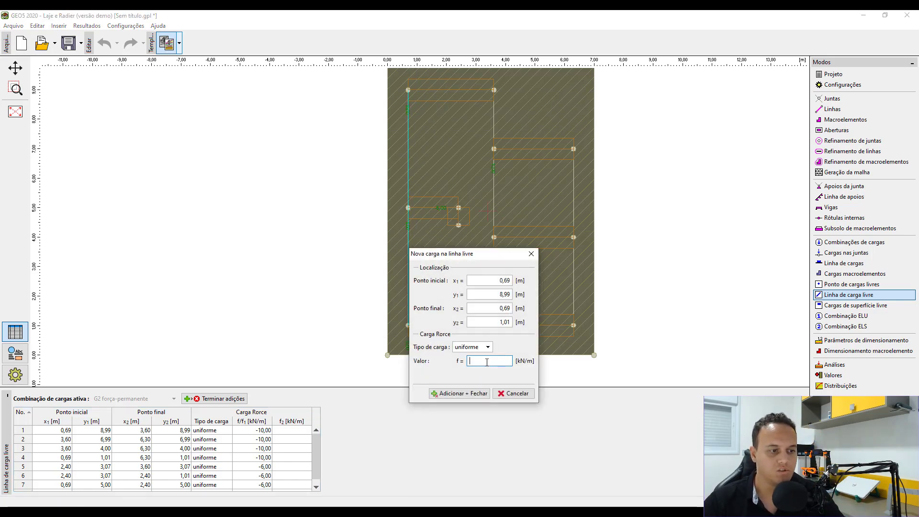
click(479, 395)
Step: Add a uniform free line load along the long middle wall from (3,60; 8,99) to (3,60; 1,01) m
click(494, 90)
click(494, 325)
text(10)
click(536, 393)
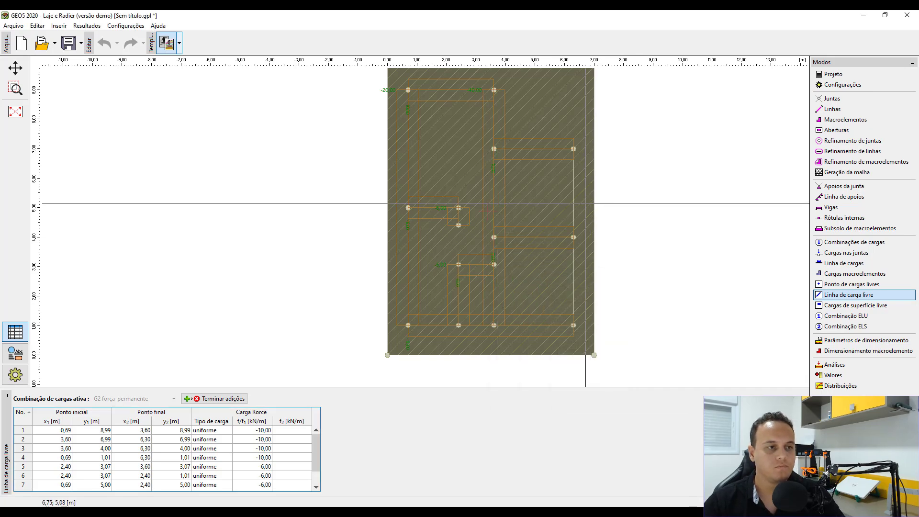
Step: Add a uniform free line load of -20 kN/m from (6,30; 6,99) to (6,30; 1,01) m and finish adding loads
click(574, 149)
click(573, 325)
click(653, 359)
text(-20)
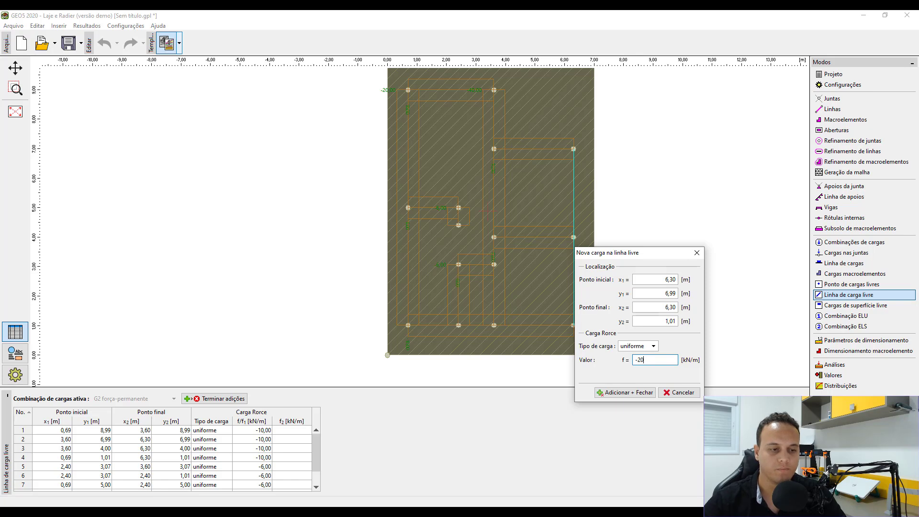
click(624, 392)
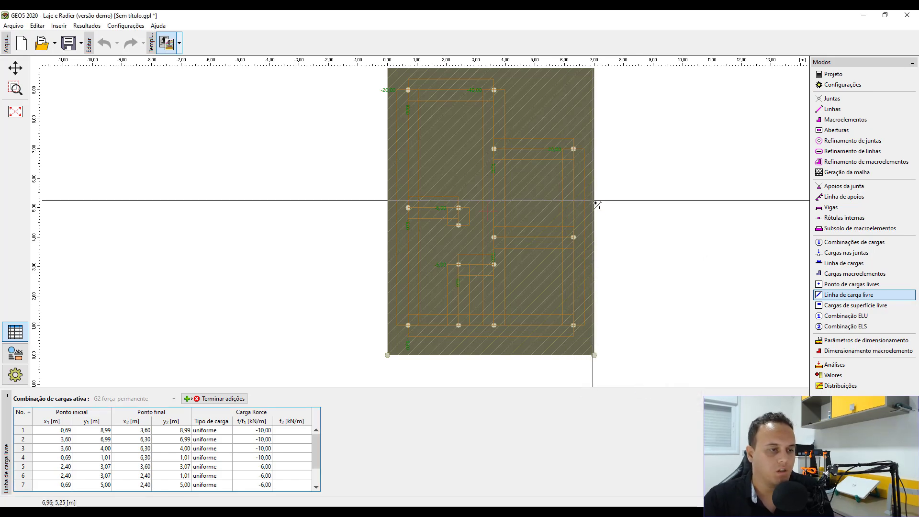
scroll(598, 207, down, 2)
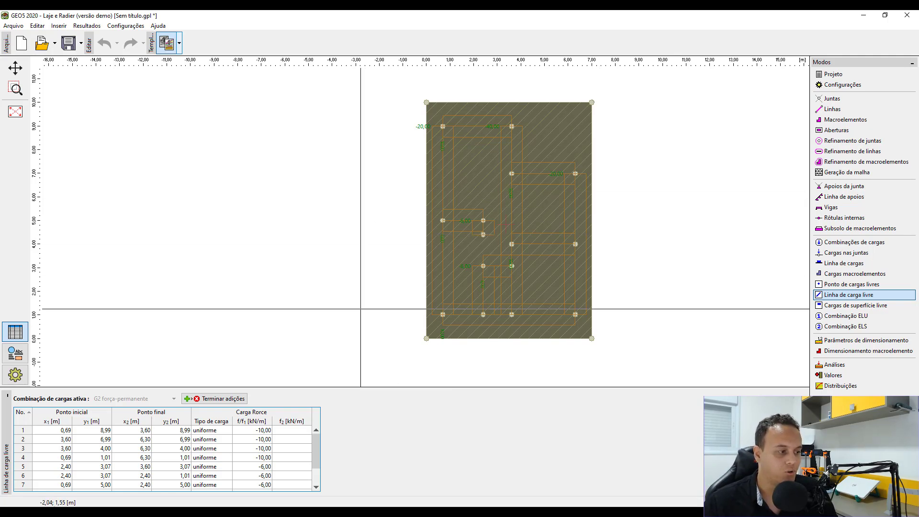
click(222, 400)
scroll(550, 249, down, 3)
drag(593, 245, 512, 211)
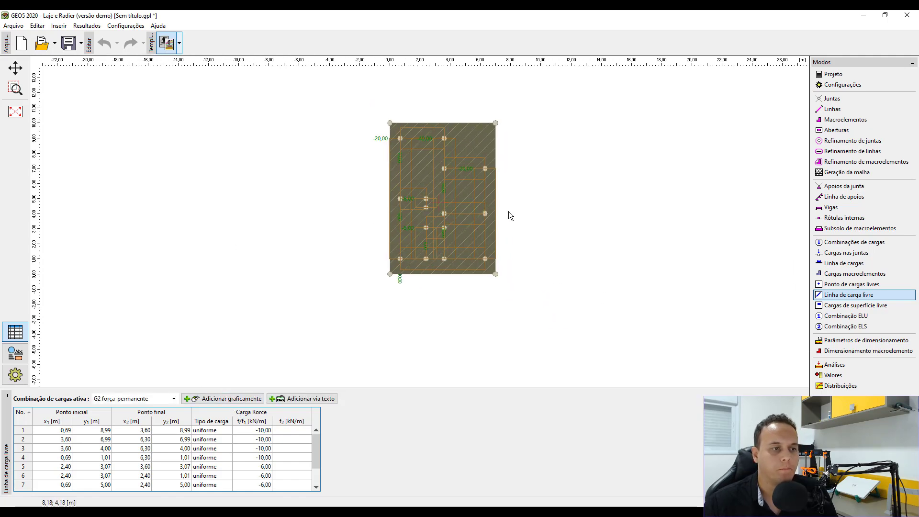
scroll(498, 211, up, 3)
drag(420, 188, 481, 231)
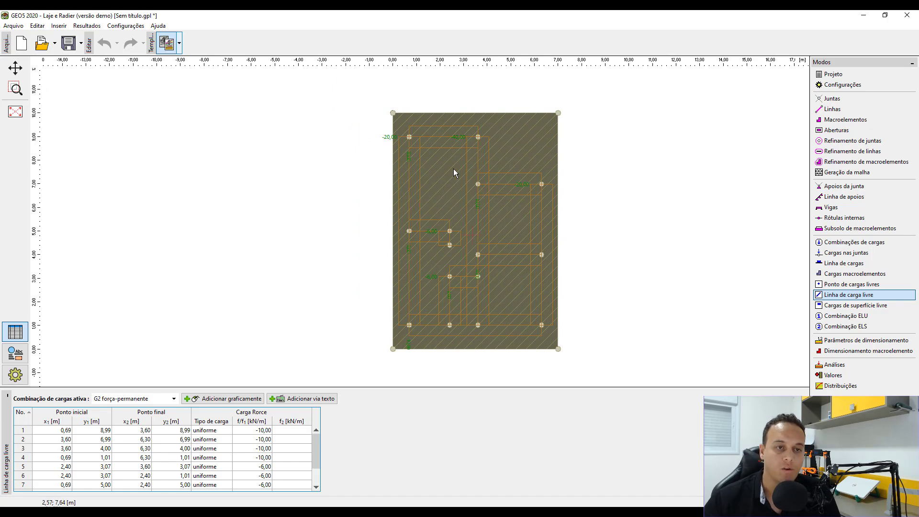
Step: Create the ELU load combination G1+G2+Q3 with Q3 força-impostas enabled and all factors at 1,00
click(873, 317)
click(779, 400)
click(578, 287)
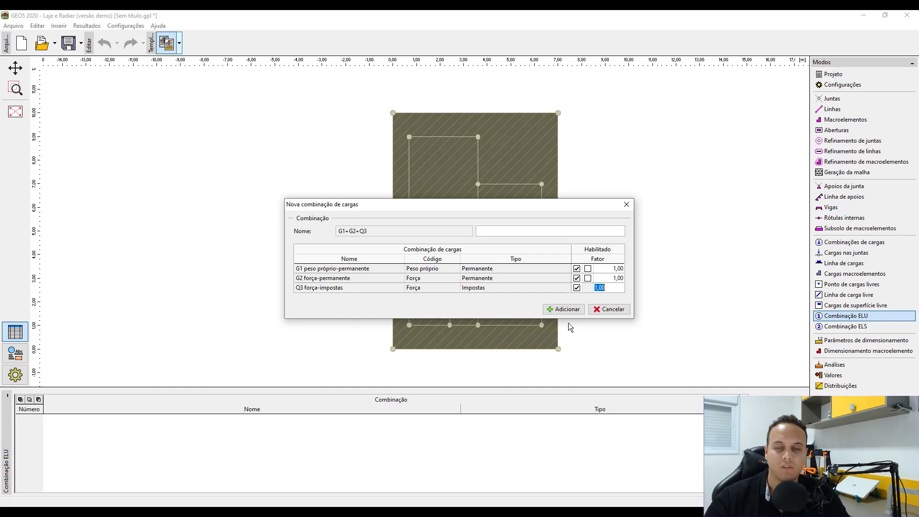
click(558, 312)
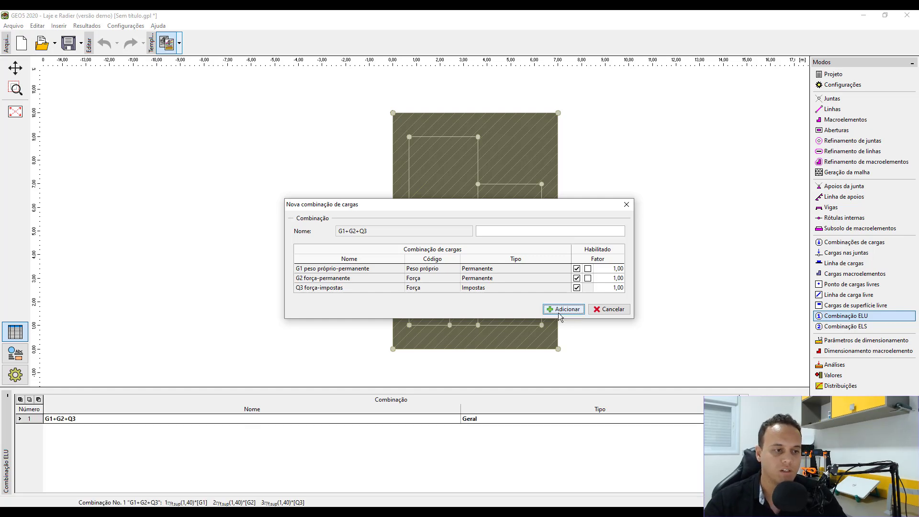
click(628, 204)
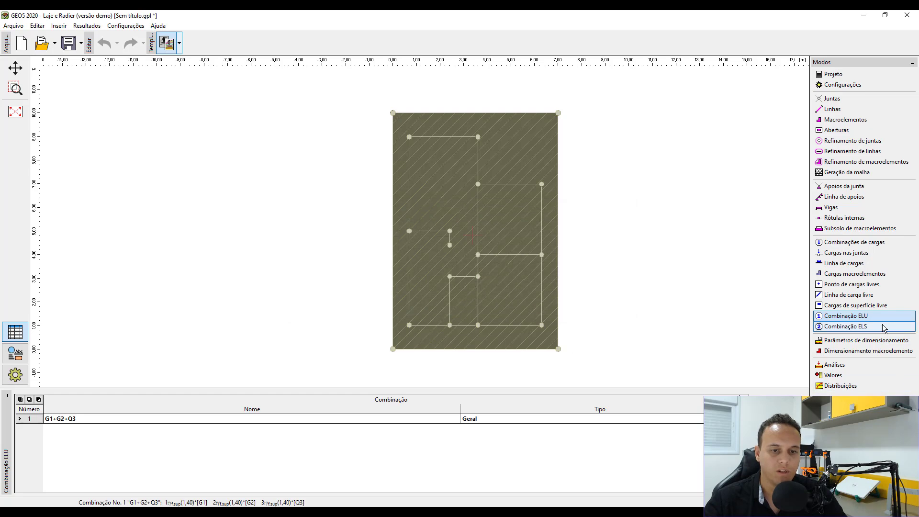
Step: Create the ELS load combination G1+G2+Q3 with Q3 força-impostas enabled and all factors at 1,00
click(846, 326)
click(772, 403)
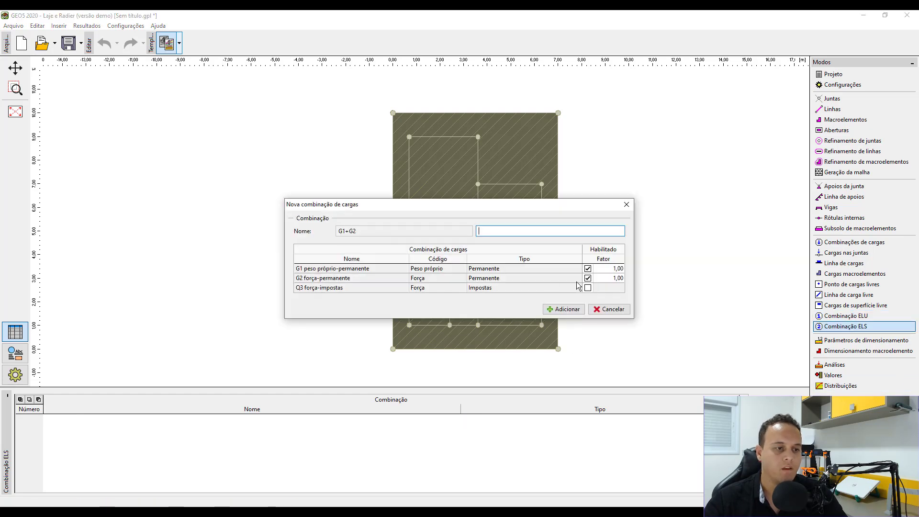
click(589, 287)
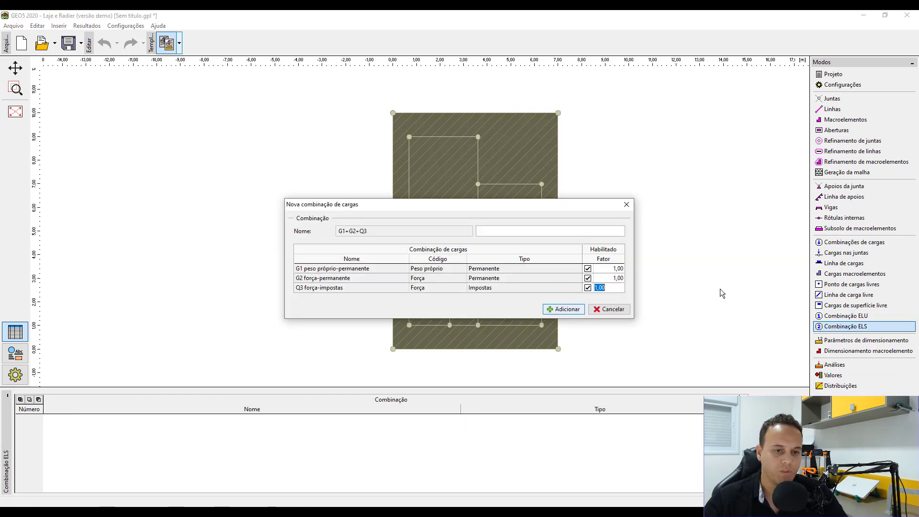
click(574, 309)
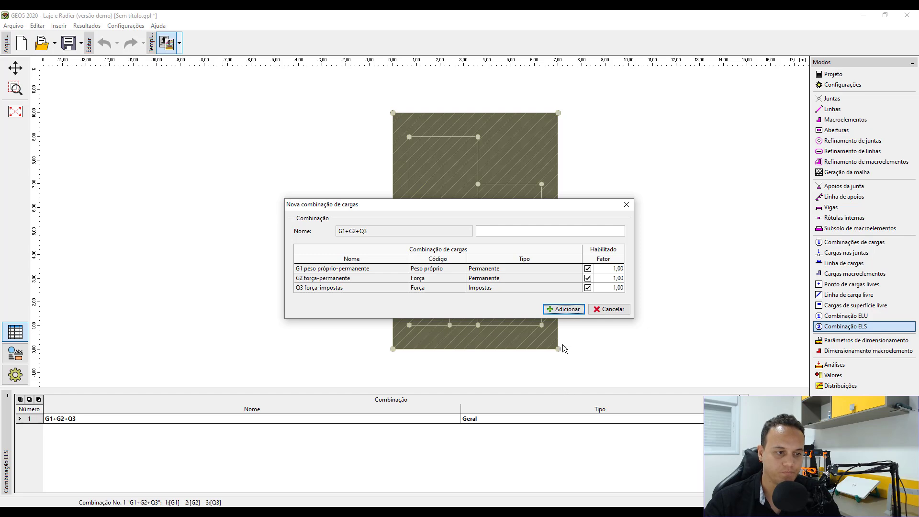
click(566, 309)
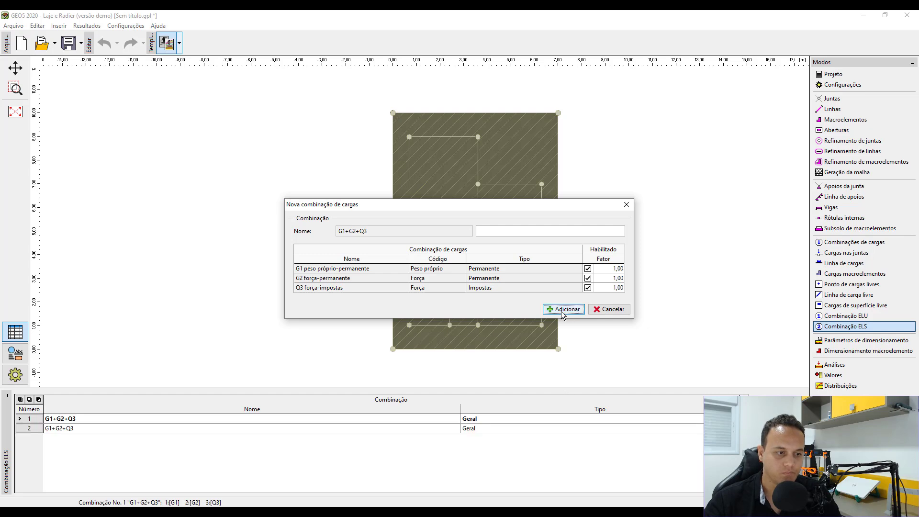
click(627, 206)
Step: Delete the duplicate ELS combination No. 2
click(647, 429)
key(Delete)
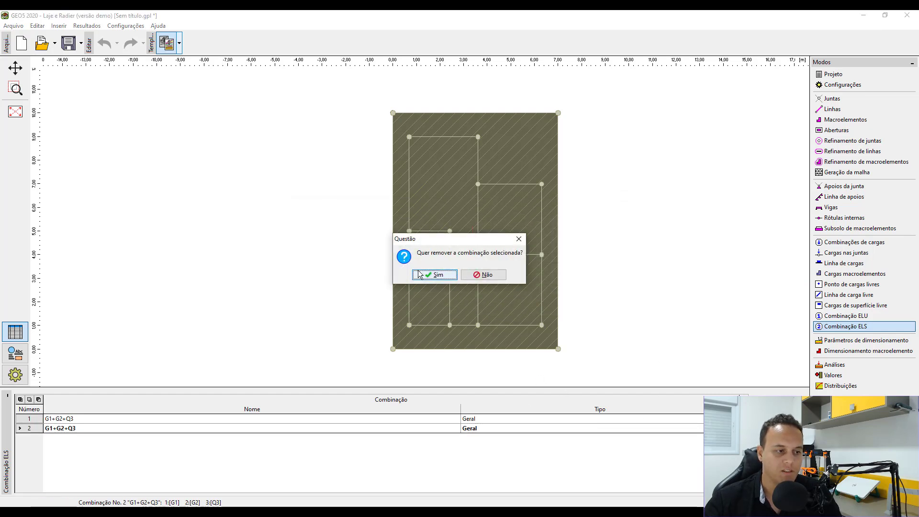
click(432, 276)
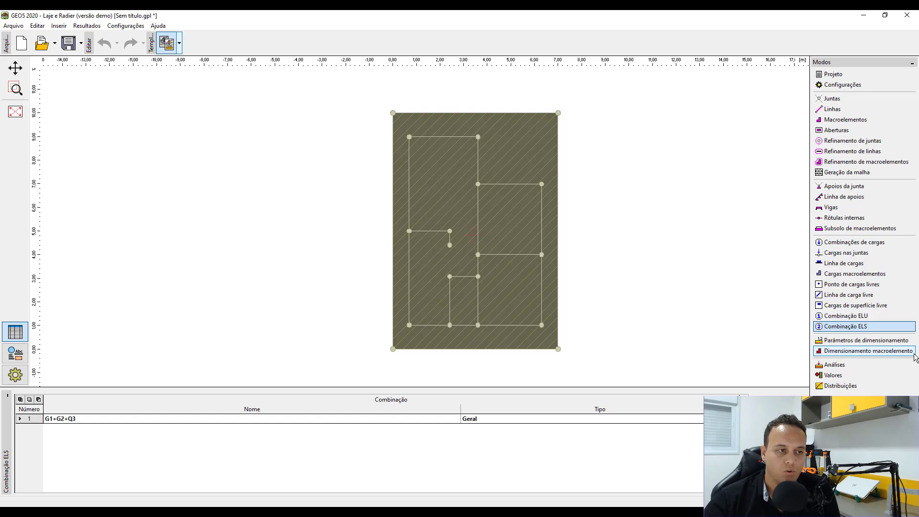
Step: Enable reinforcement design for all combinations (todas), with CA-50 longitudinal steel from the catalogue and ganchos as the transverse reinforcement
click(885, 343)
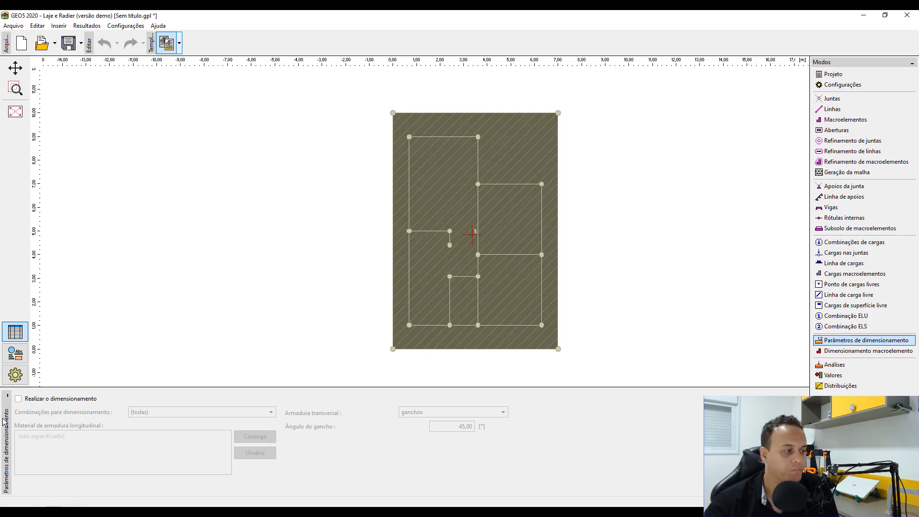
click(18, 399)
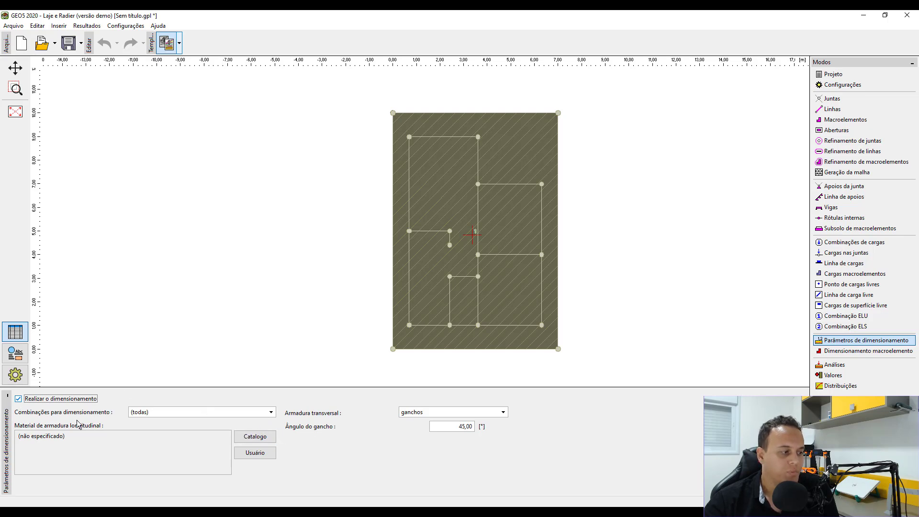
click(258, 417)
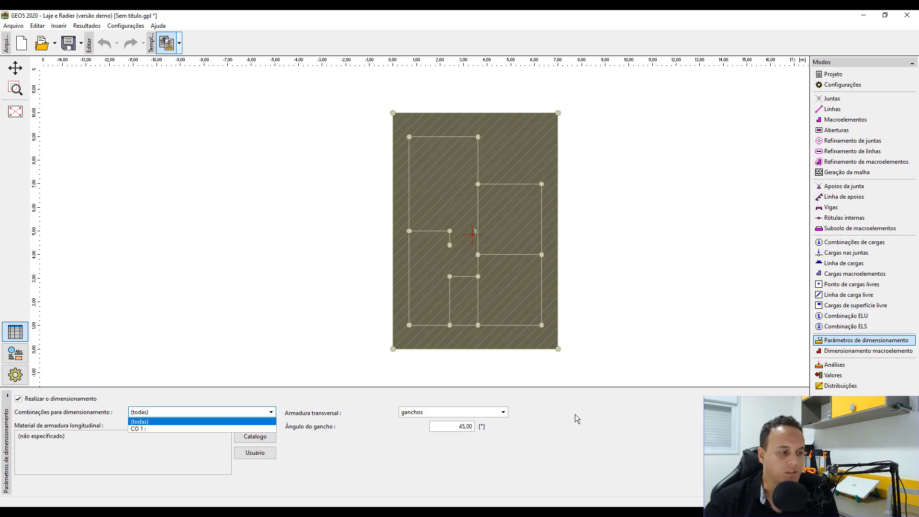
click(646, 430)
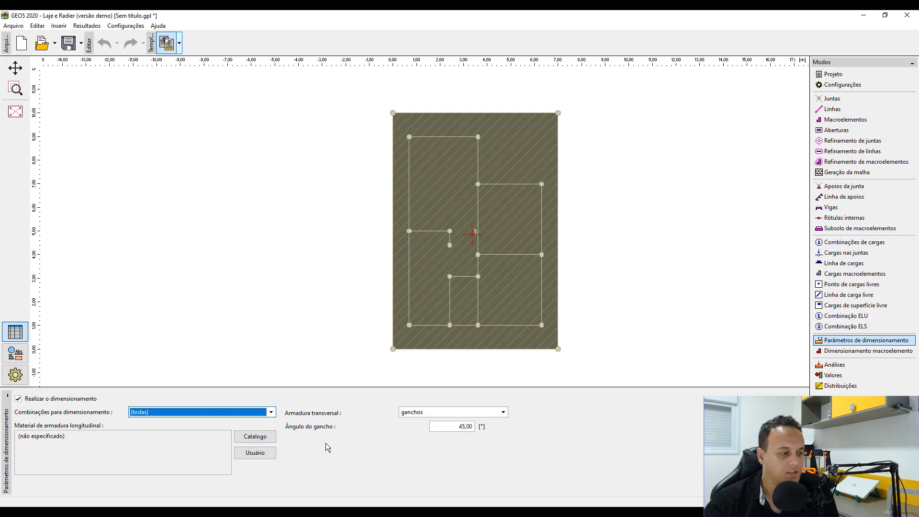
click(250, 437)
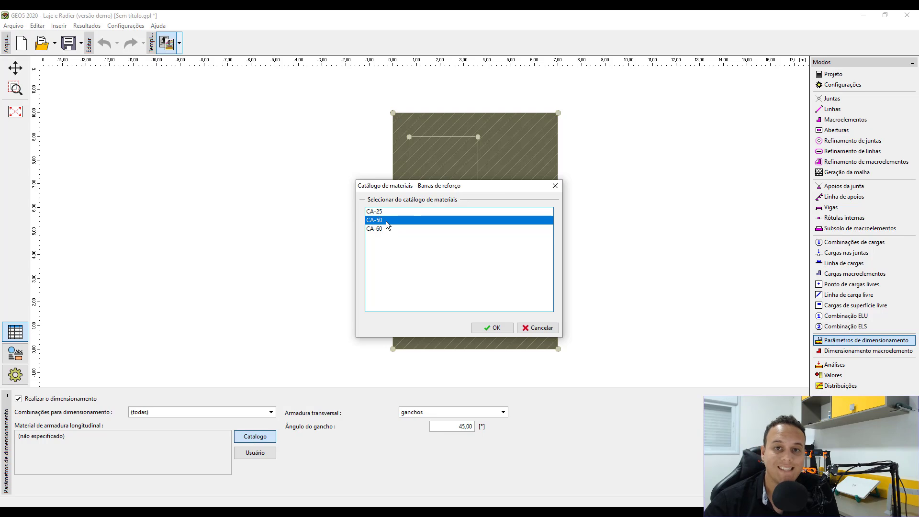
click(487, 328)
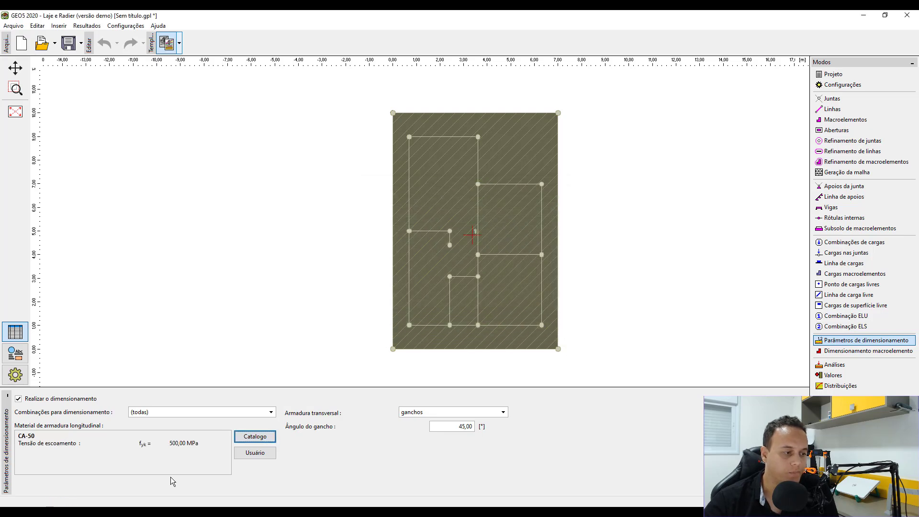
drag(198, 444, 10, 448)
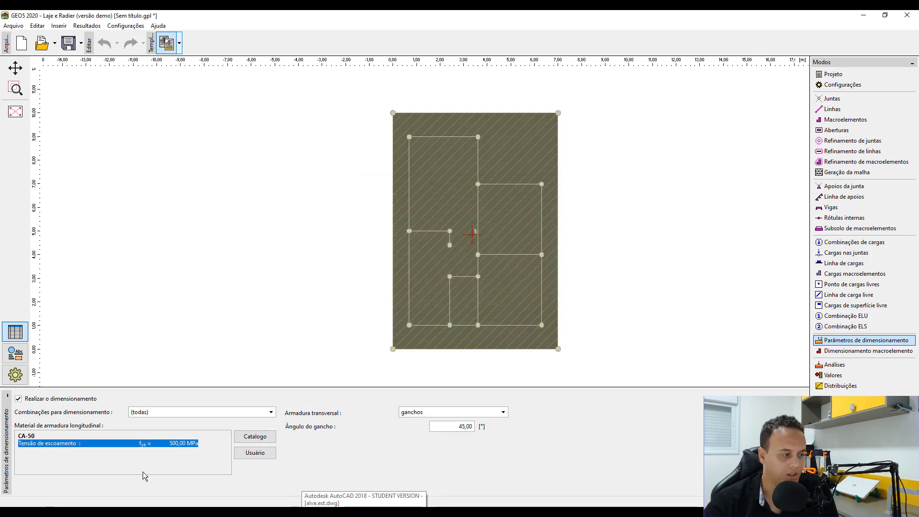
click(178, 444)
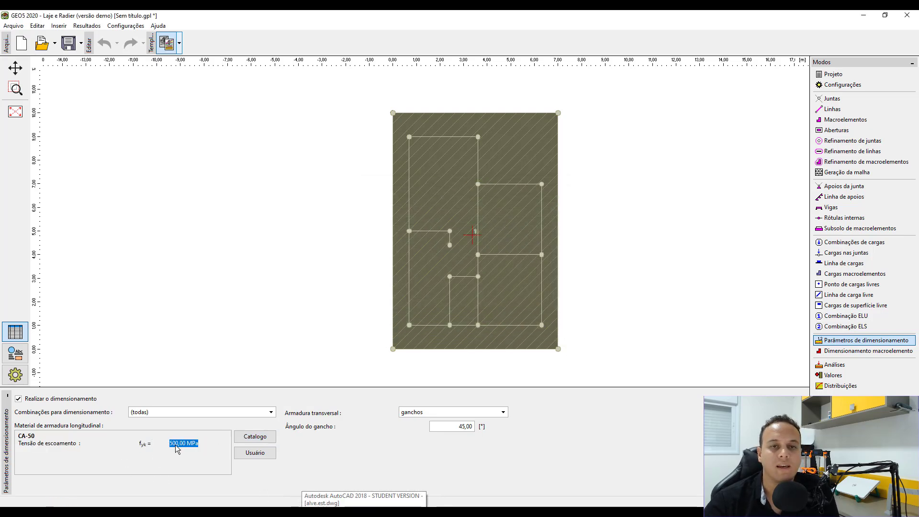
click(490, 412)
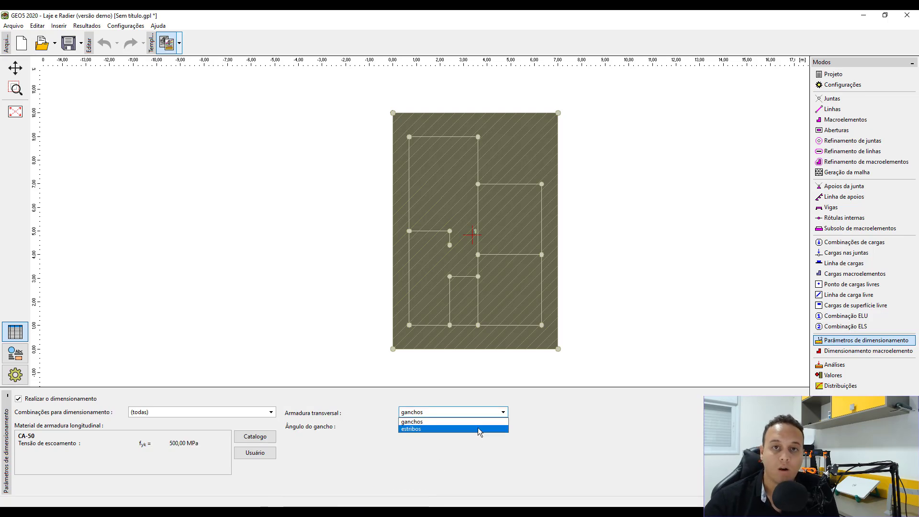
click(473, 422)
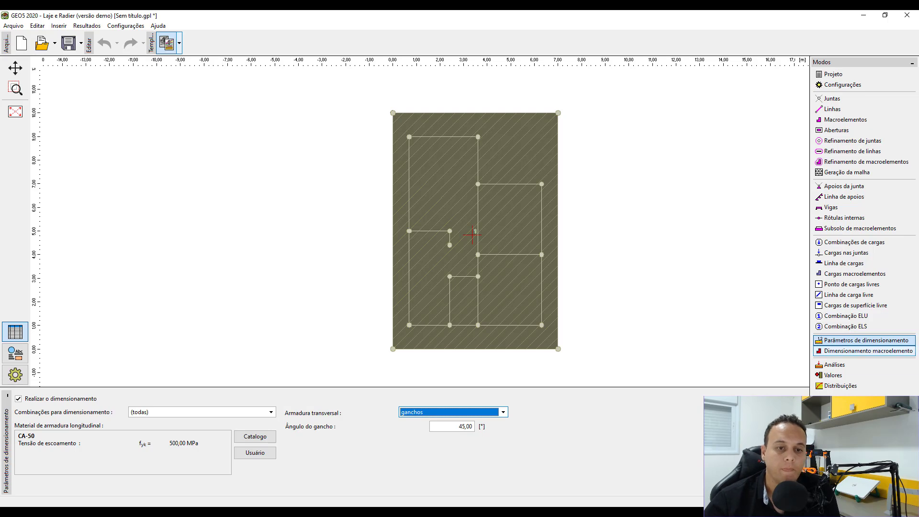
Step: Review the macroelement design settings for reinforcement angles and upper and lower centroid distances in both directions
click(908, 351)
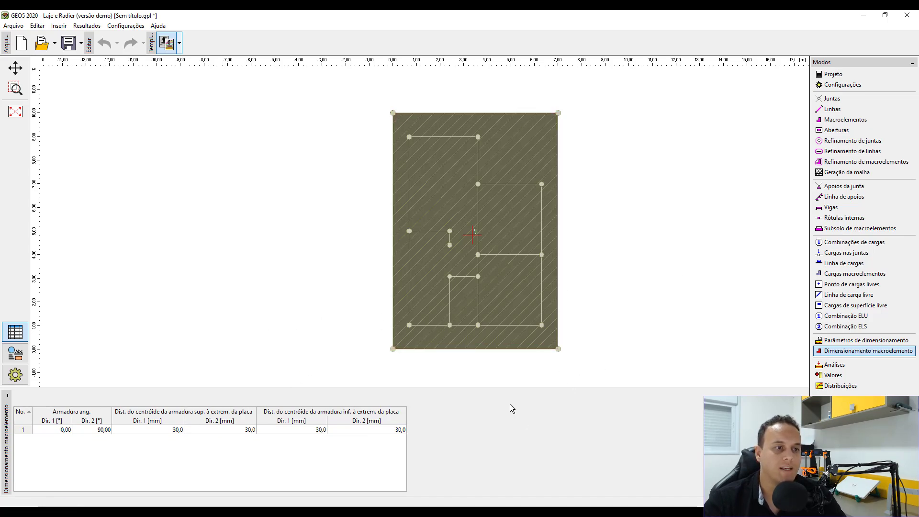
click(53, 429)
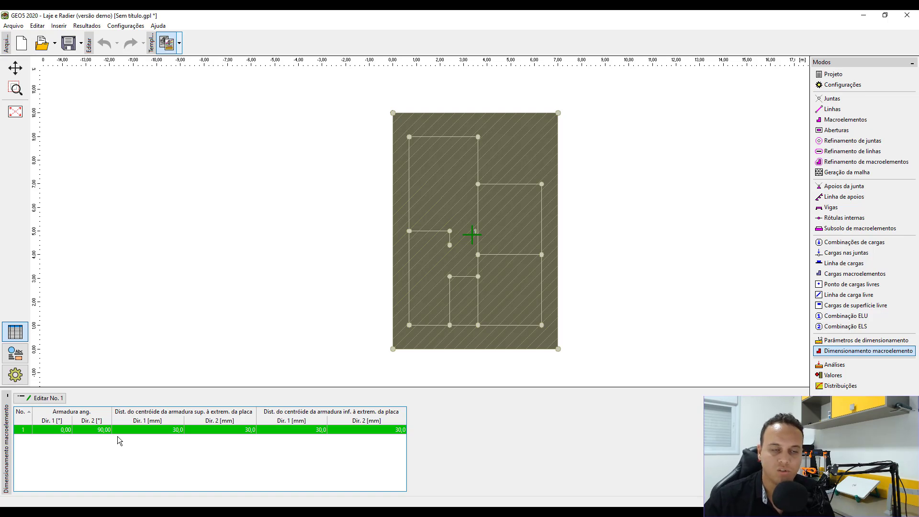
click(118, 455)
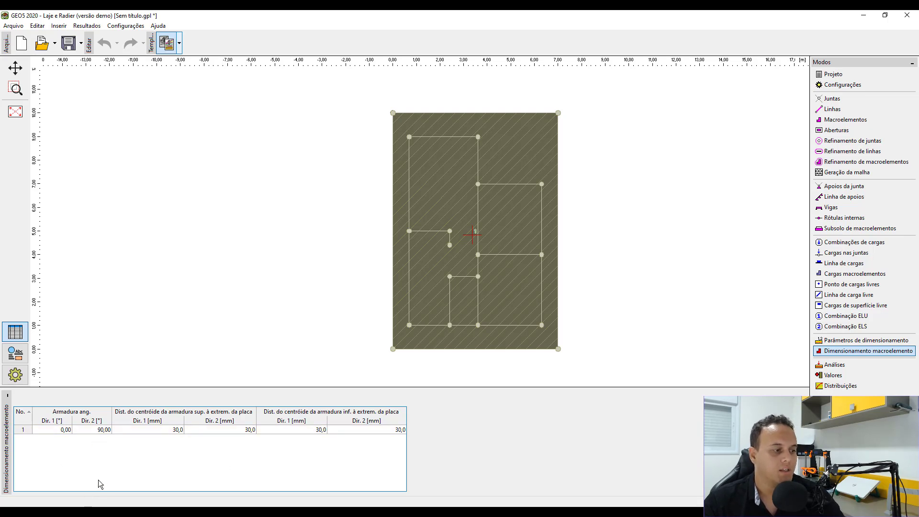
click(174, 431)
click(154, 443)
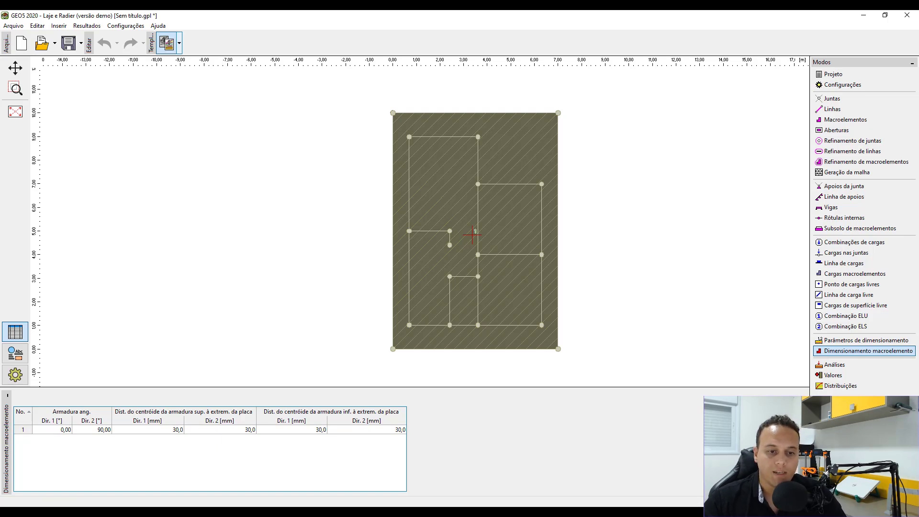
Step: Run the slab analysis and display the results for Combinação ELU: G1+G2+Q3
click(863, 365)
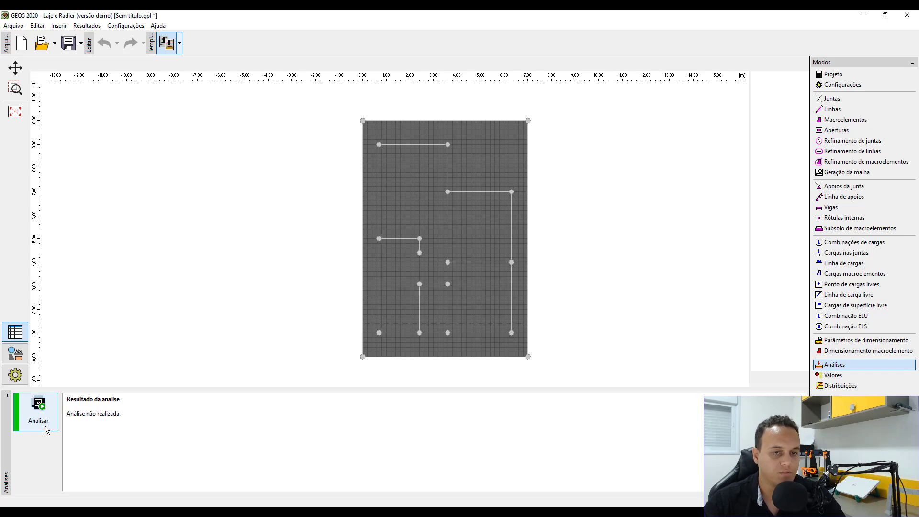
click(39, 412)
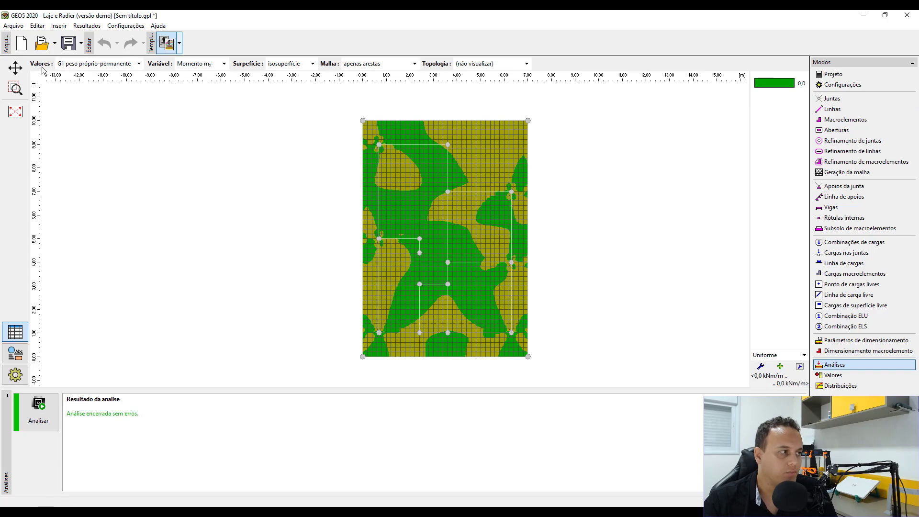
click(123, 65)
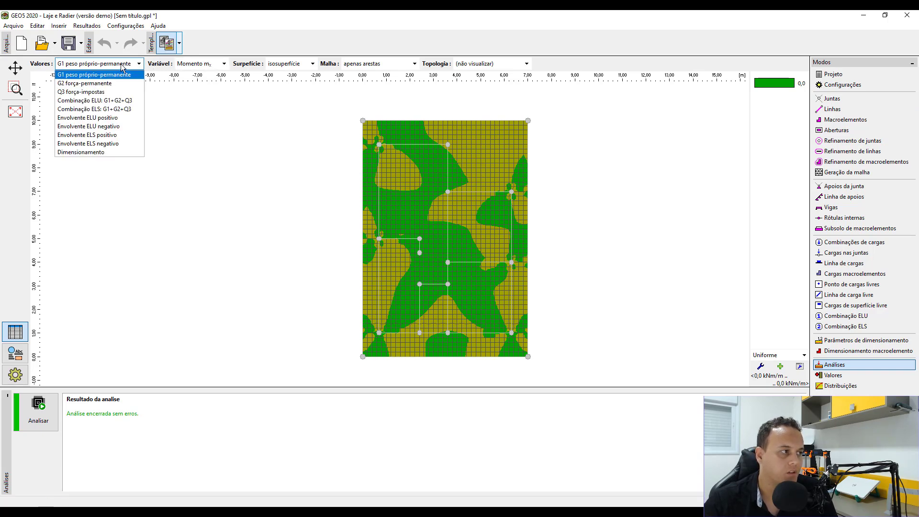
click(124, 64)
click(209, 62)
click(106, 66)
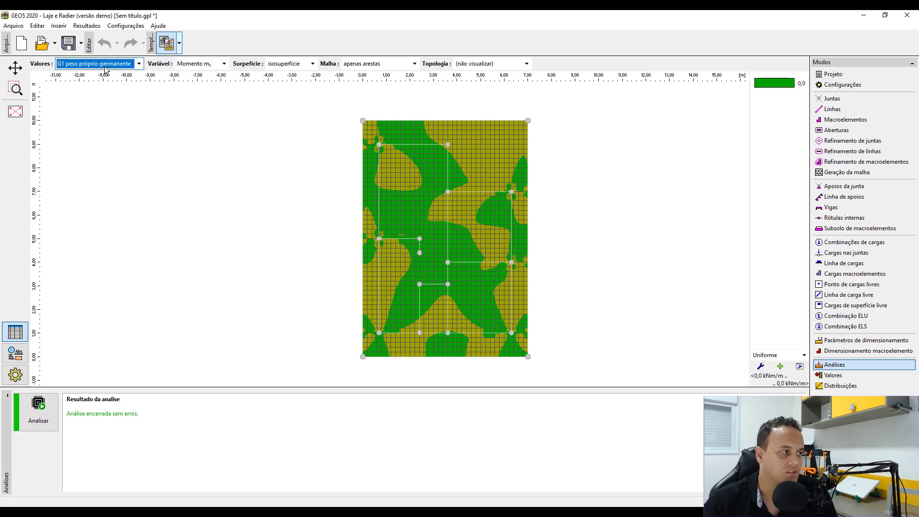
click(107, 67)
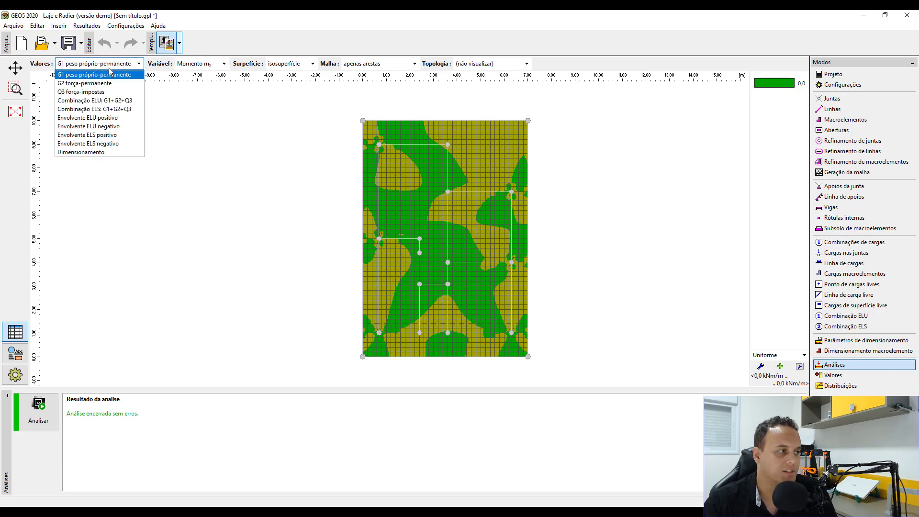
click(106, 101)
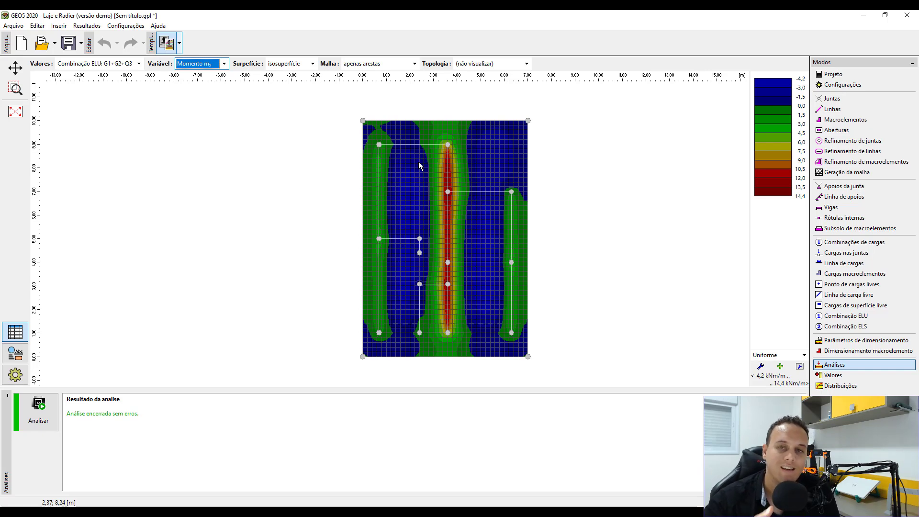
Step: Examine the ELU result maps for deflection wz, rotation φx and rotation φy
click(228, 66)
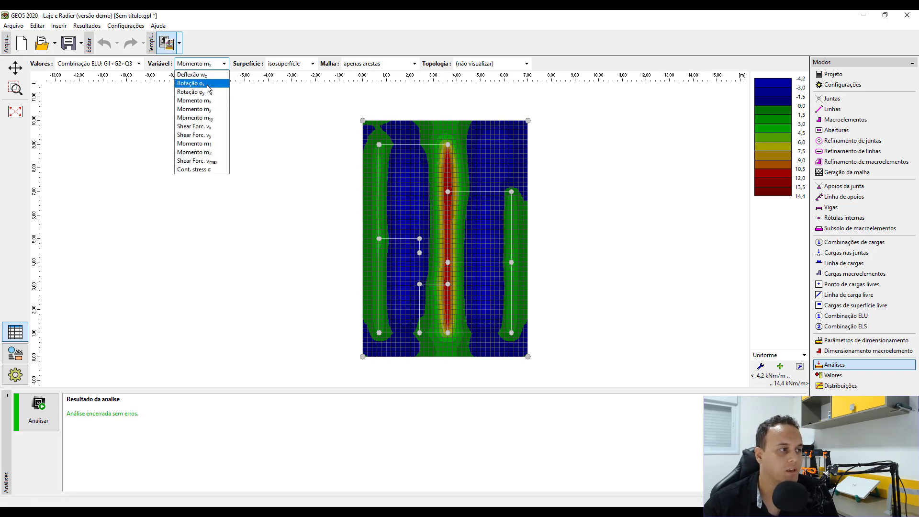
click(192, 75)
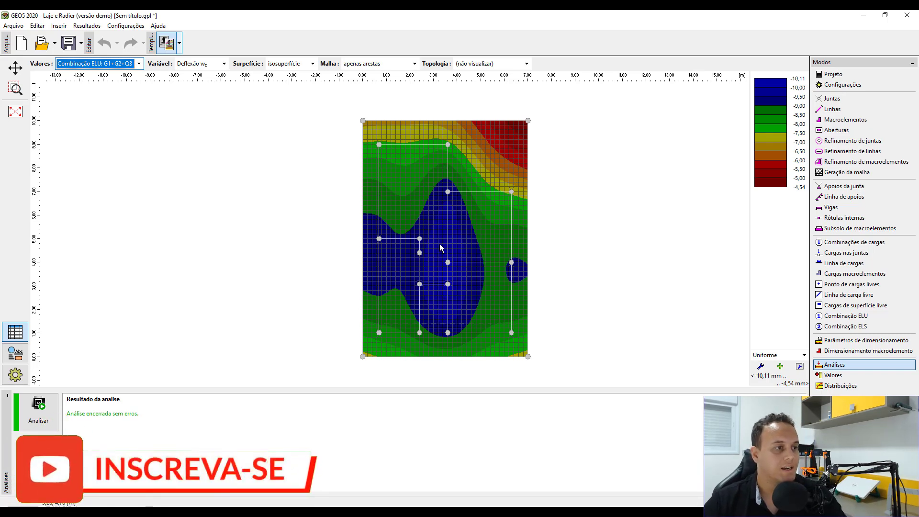
click(215, 65)
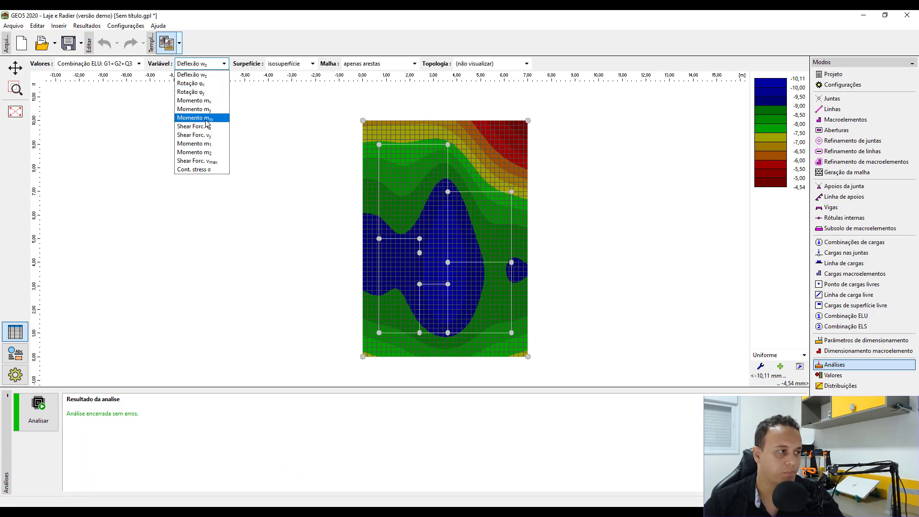
click(204, 85)
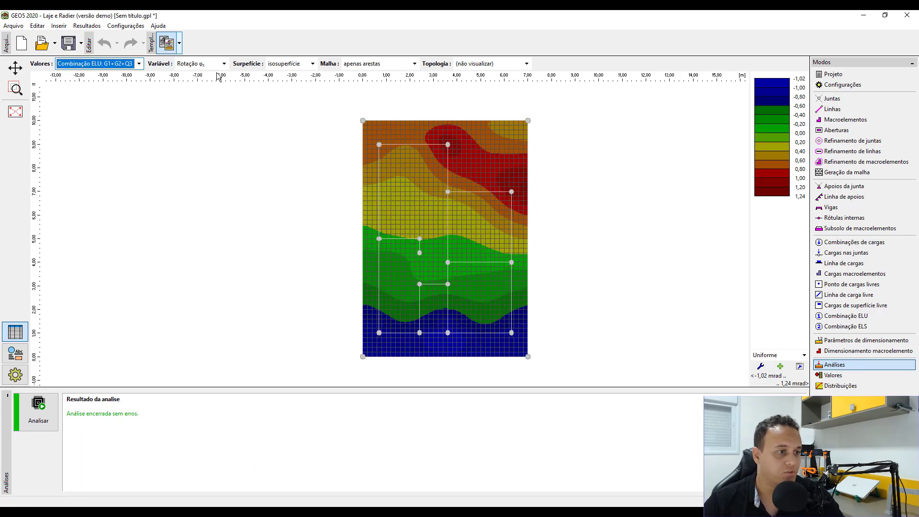
click(220, 66)
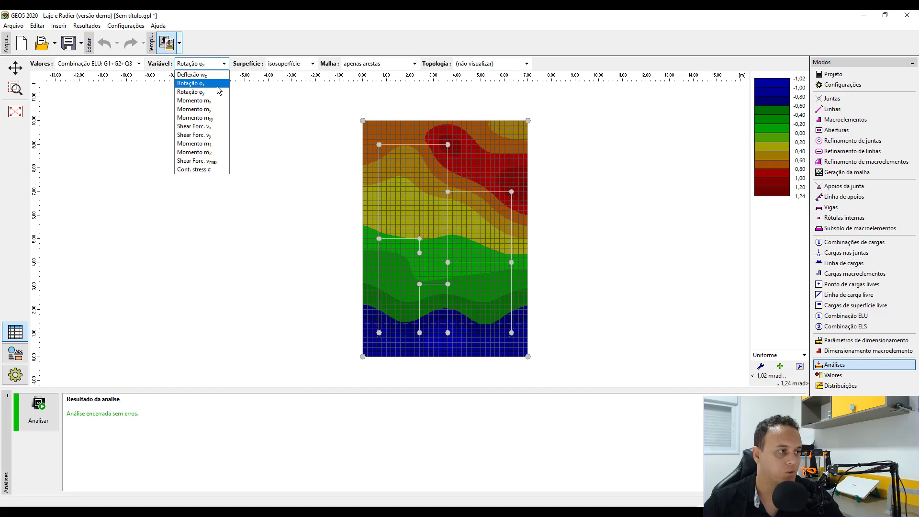
click(220, 91)
Step: Examine the ELU result maps for moments mx, my and mxy and shear force vx
click(225, 65)
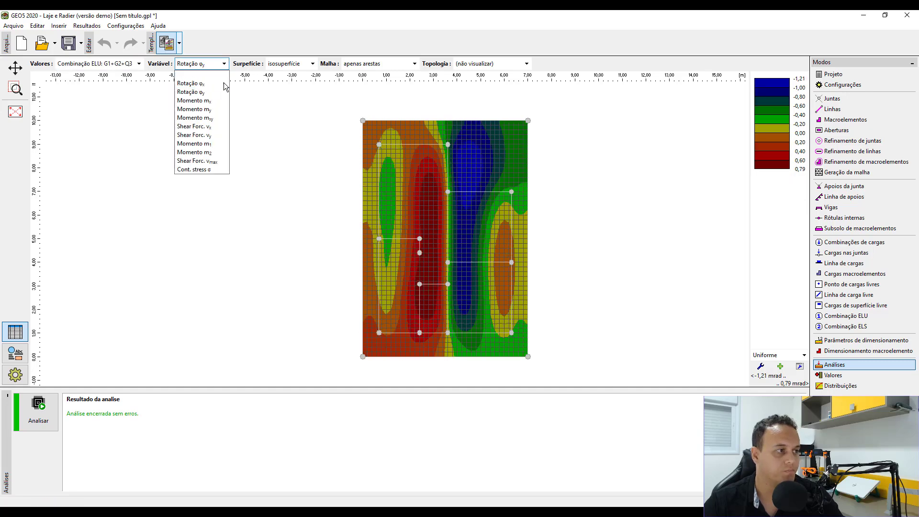
click(221, 97)
click(227, 67)
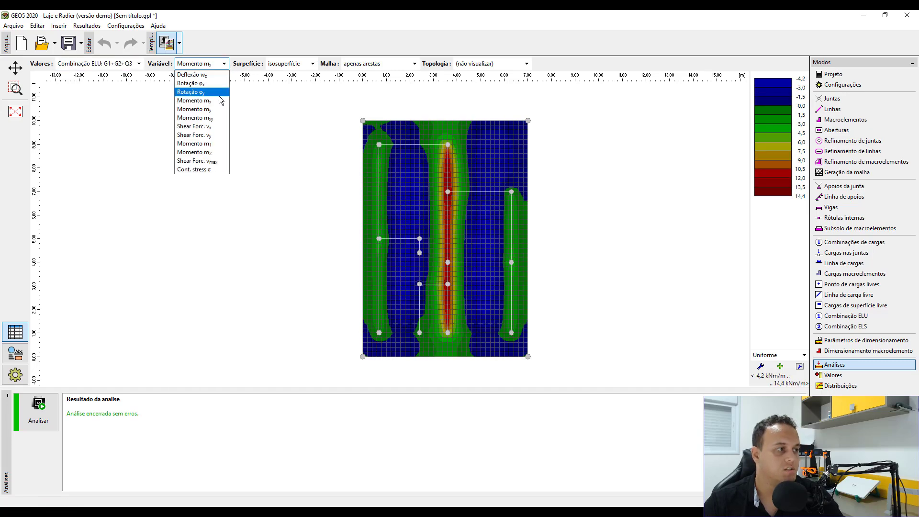
click(218, 109)
click(220, 65)
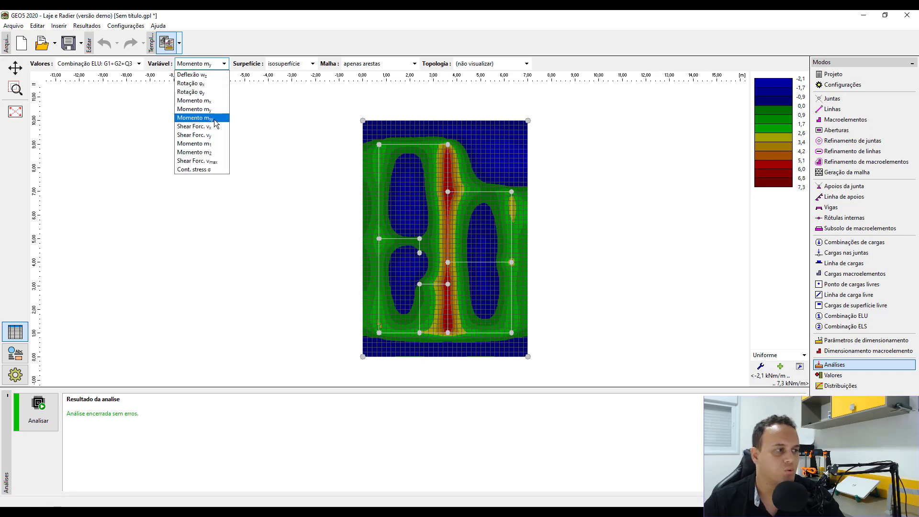
click(214, 118)
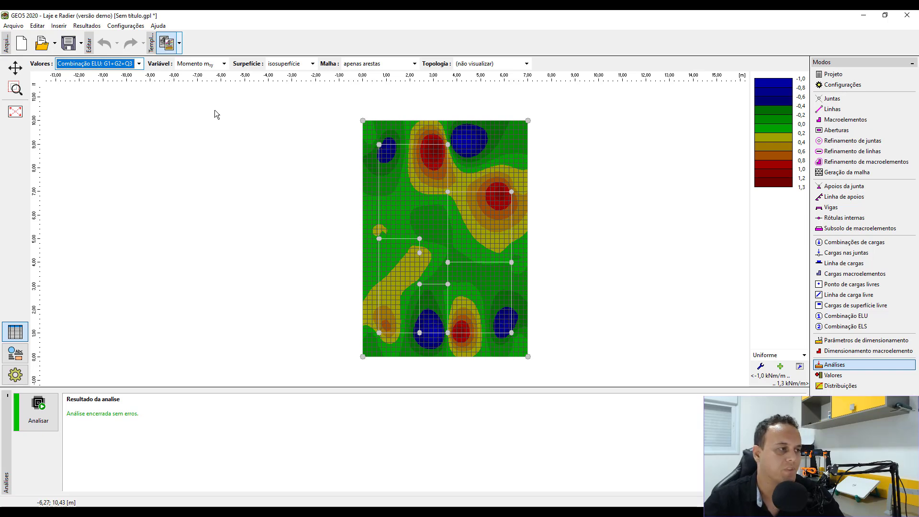
click(226, 67)
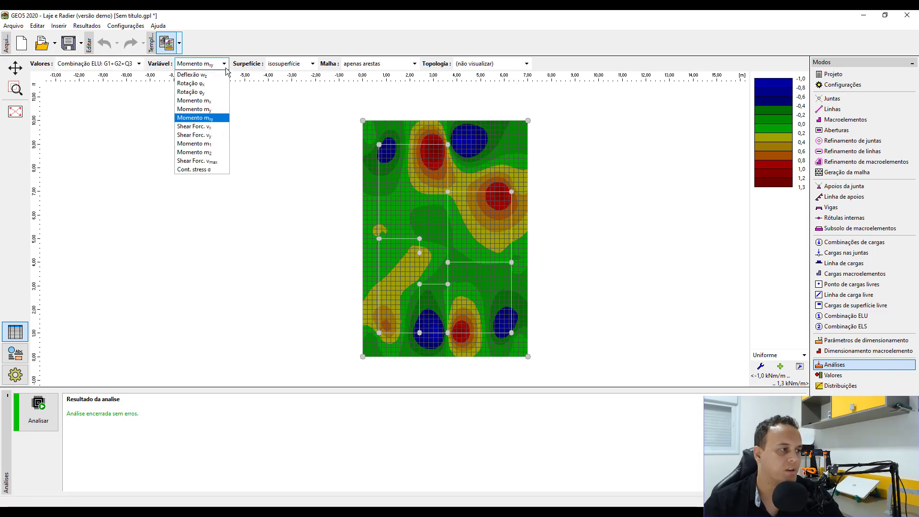
click(212, 126)
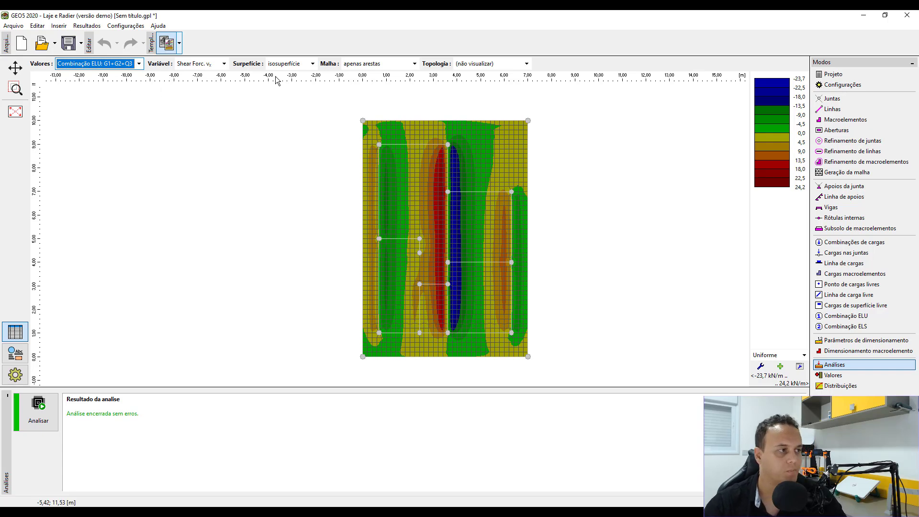
Step: Show the deflection wz map and check the macroelement subsoil parameters before returning to the analysis results
click(224, 64)
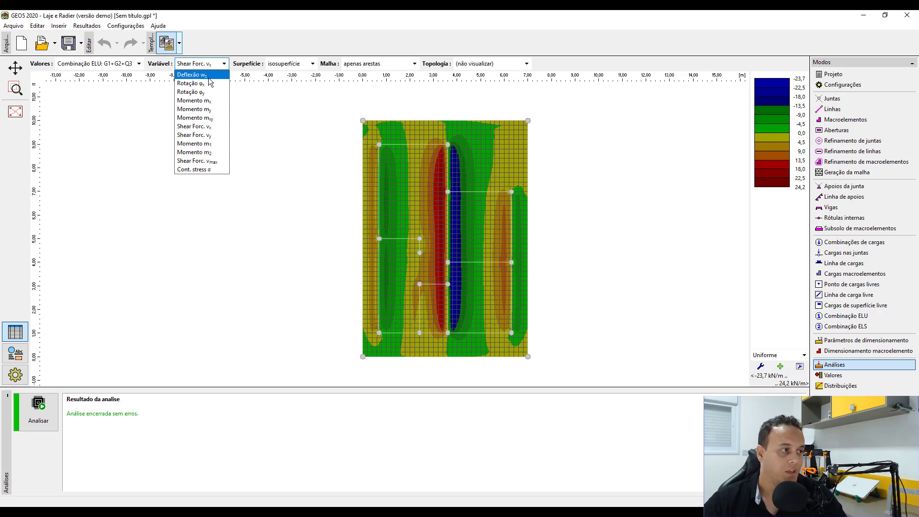
click(211, 75)
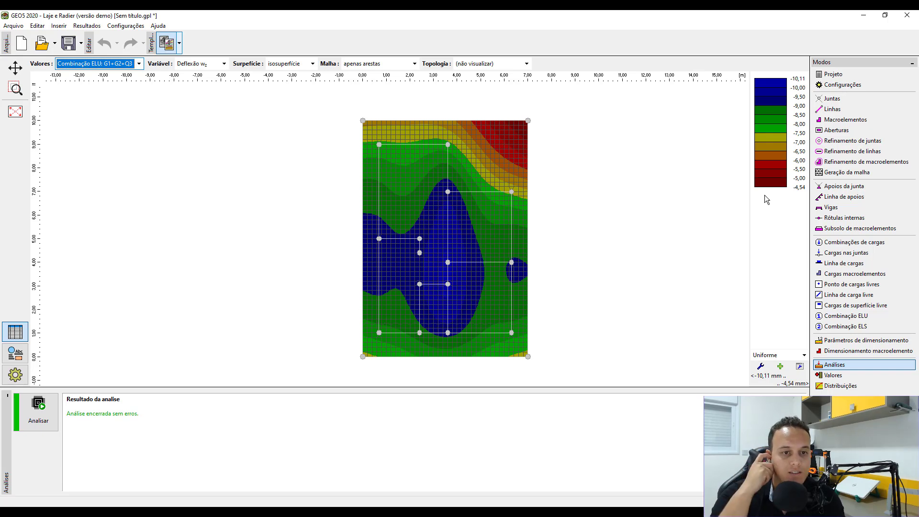
click(830, 228)
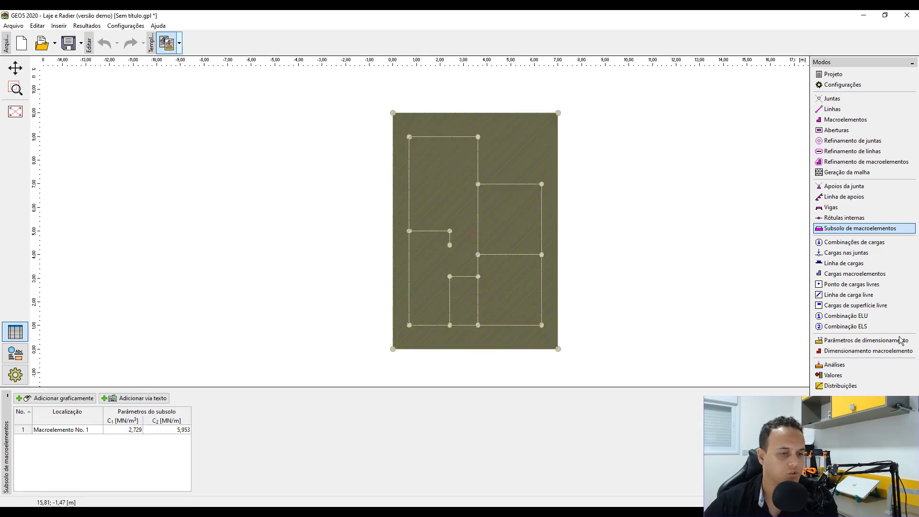
click(852, 364)
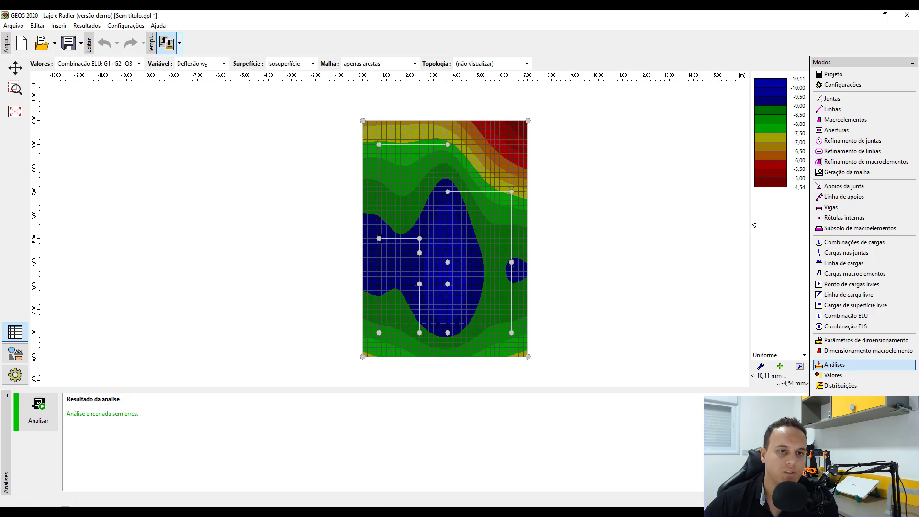
Step: Display the moment mx map for the G1+G2+Q3 ELU combination
click(223, 64)
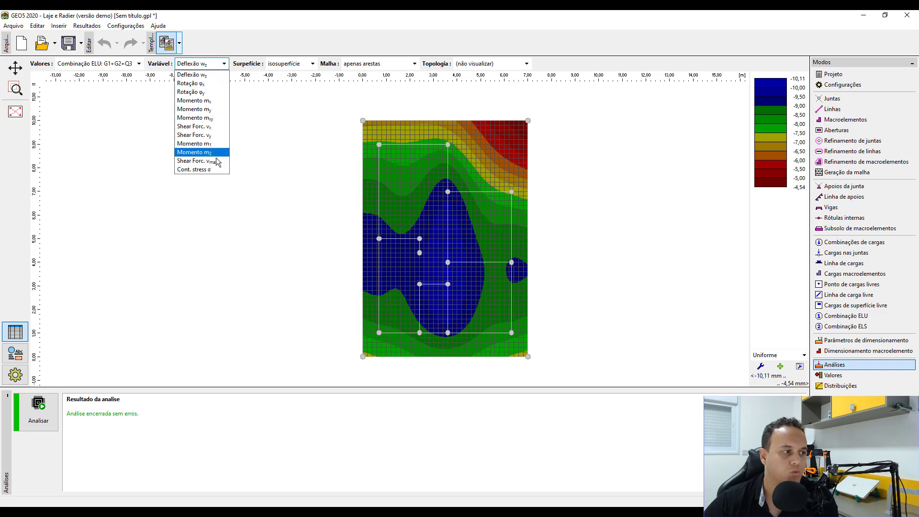
click(215, 101)
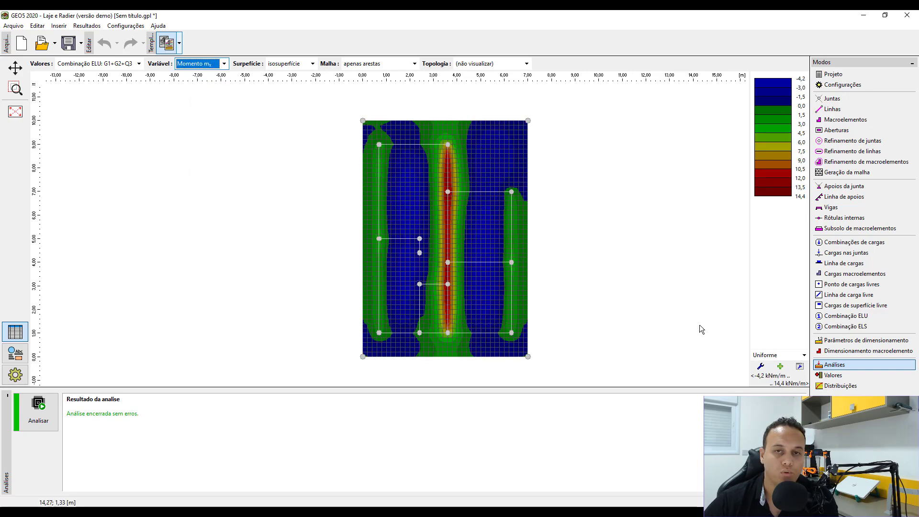
Step: In the C1/C2 calculation for macroelement No. 1's subsoil, set the deformation modulus to 7 MPa and Poisson's ratio to 0.45
click(863, 230)
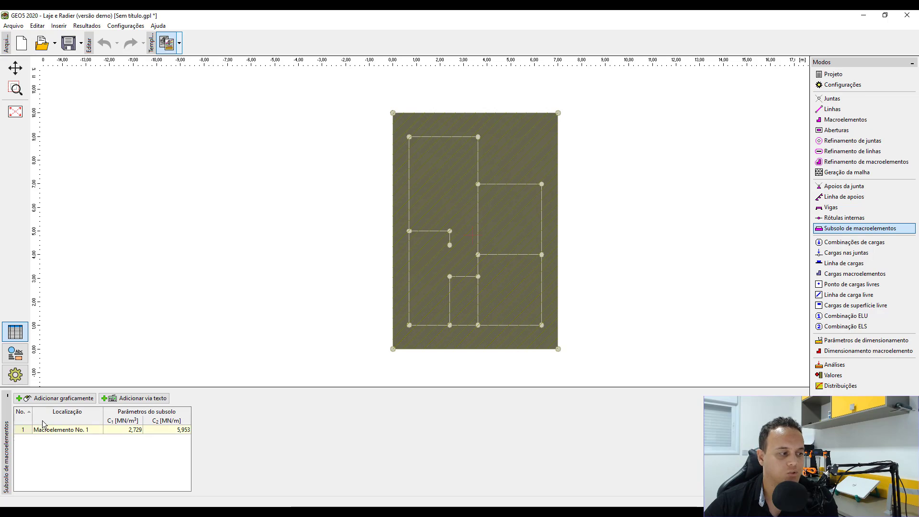
click(78, 402)
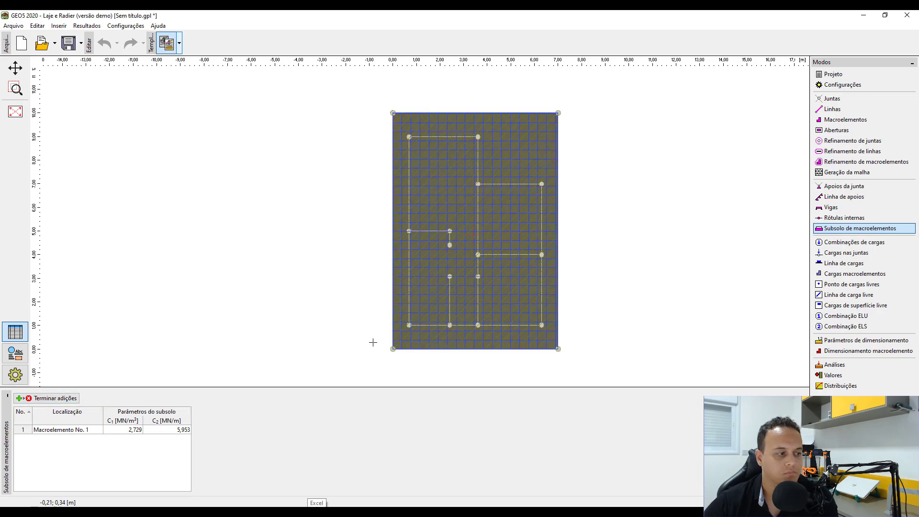
click(123, 432)
click(71, 401)
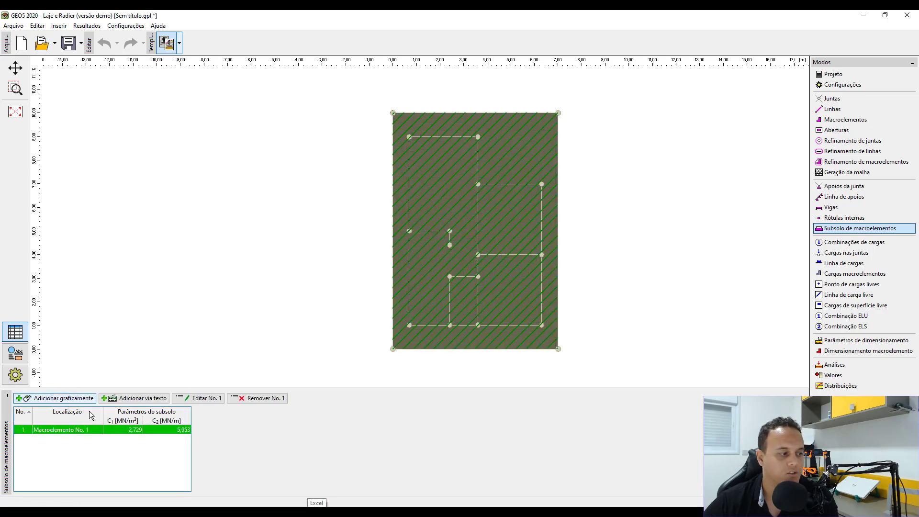
click(198, 398)
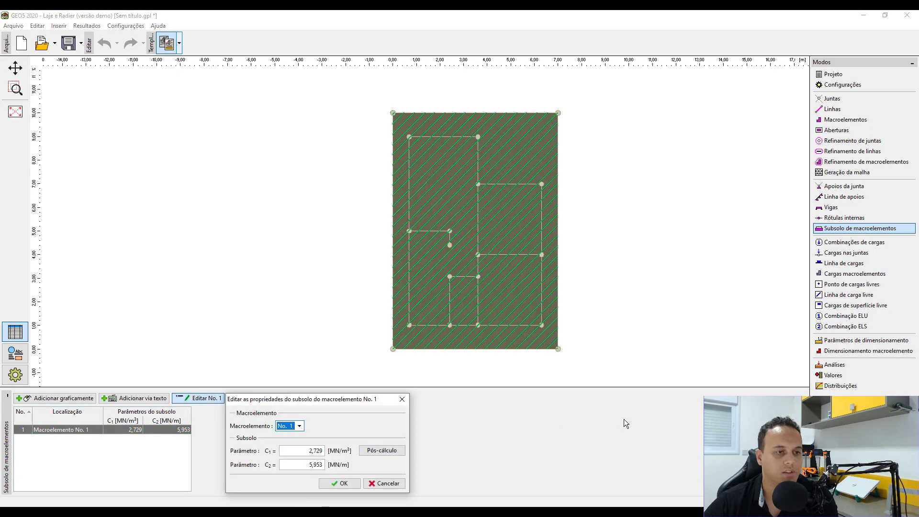
drag(312, 399, 652, 146)
click(711, 197)
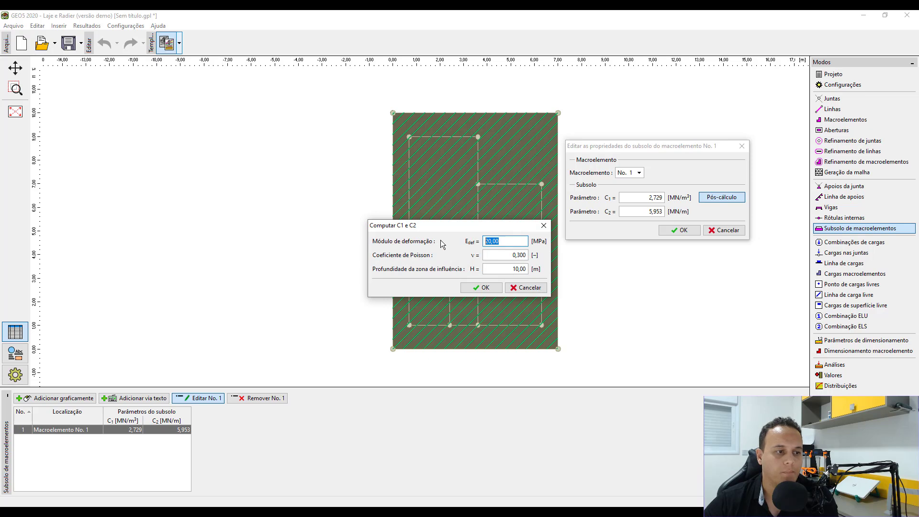
text(7)
click(516, 255)
drag(517, 255, 494, 255)
text(45)
Step: Set the influence zone depth to 20 m and apply the computed C1 and C2 to the macroelement's subsoil
drag(422, 222, 248, 137)
key(Tab)
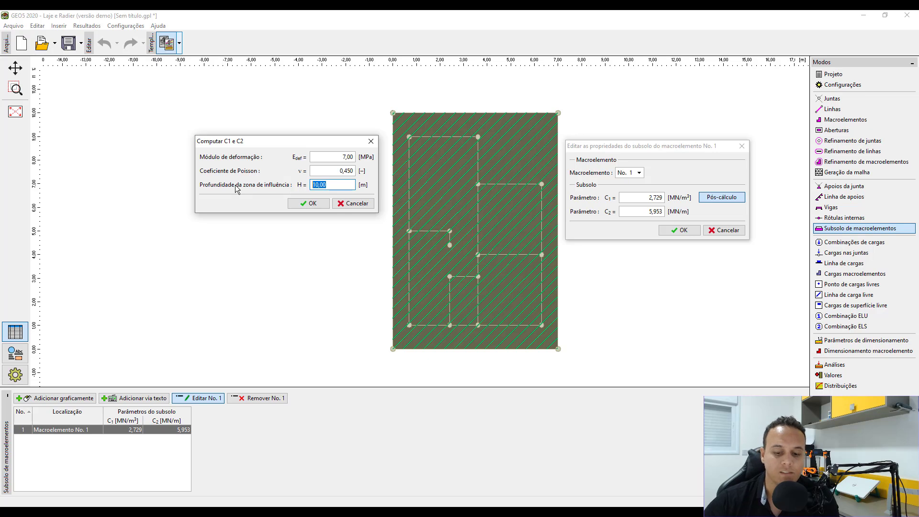
text(20)
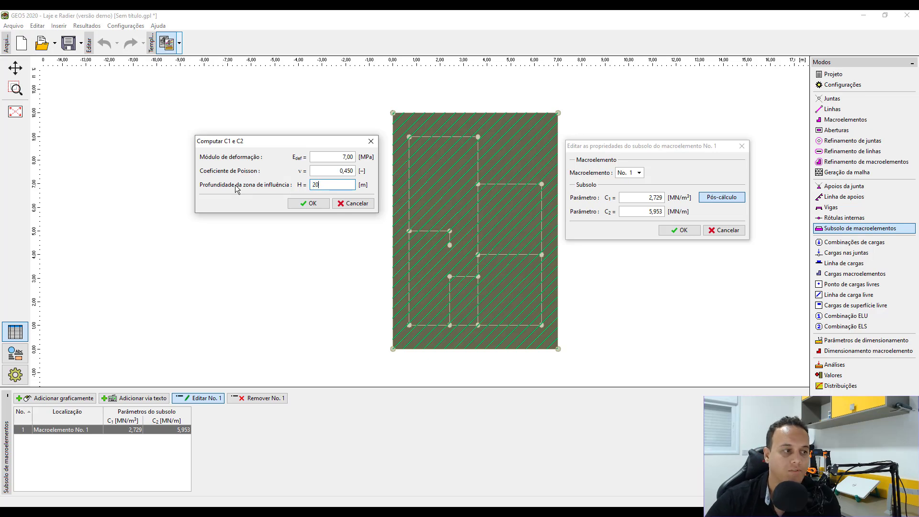
click(320, 206)
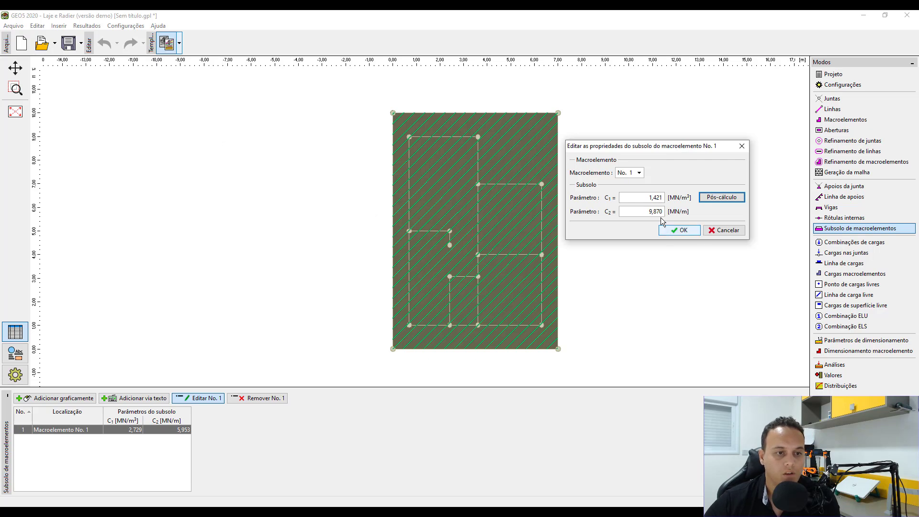
drag(634, 198, 621, 198)
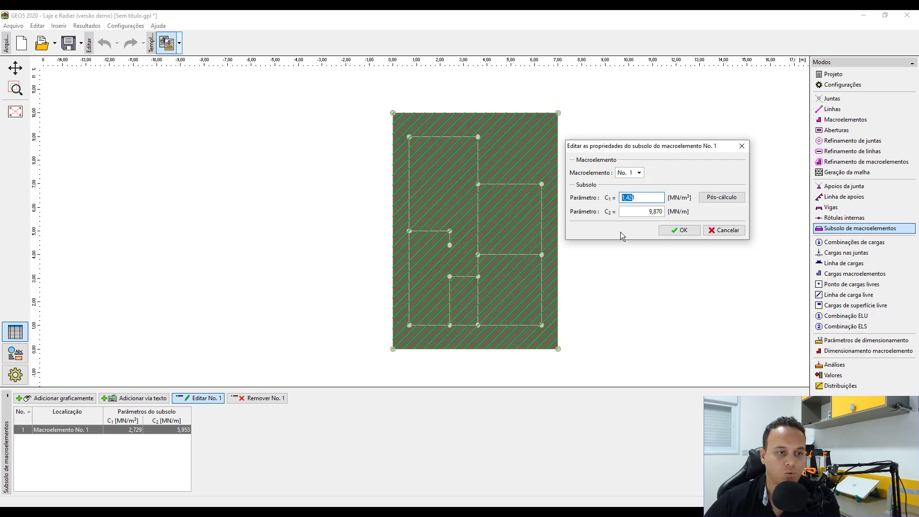
key(Tab)
click(676, 231)
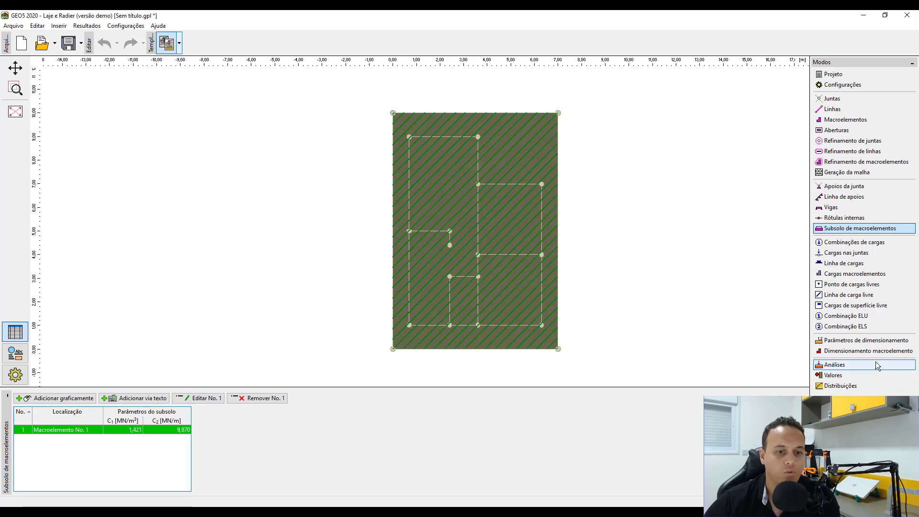
Step: Reanalyse the slab with the 20 m influence depth and display the ELU deflection wz map
click(819, 364)
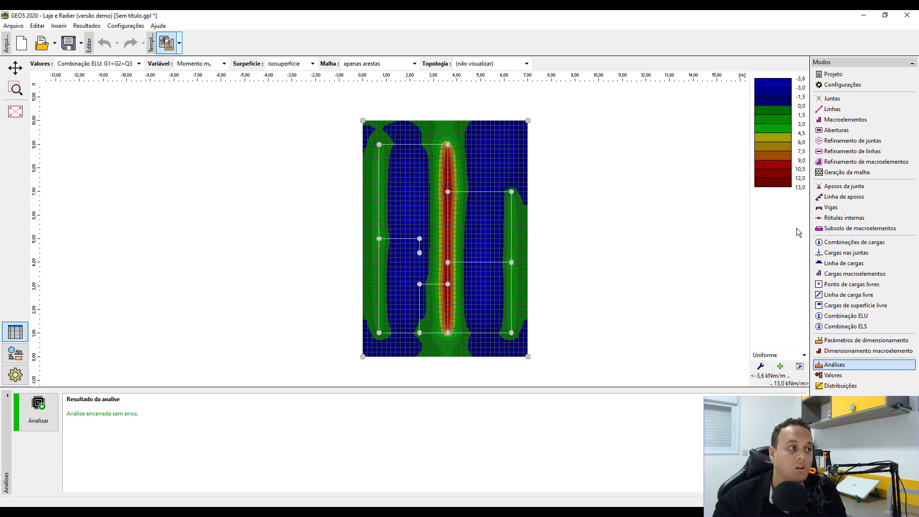
click(214, 64)
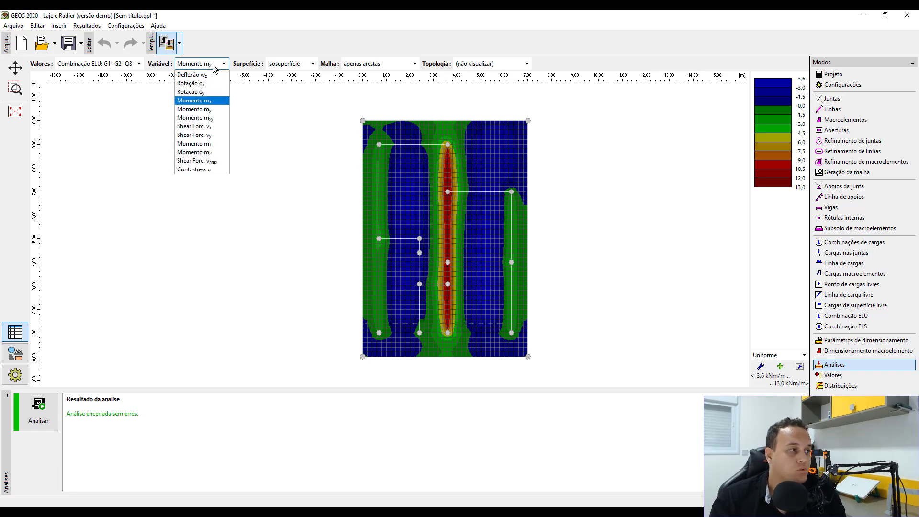
click(214, 76)
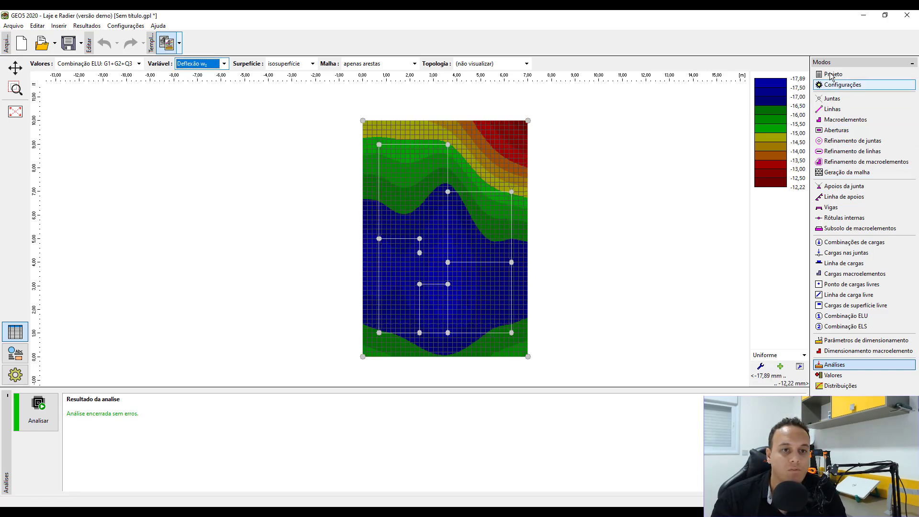
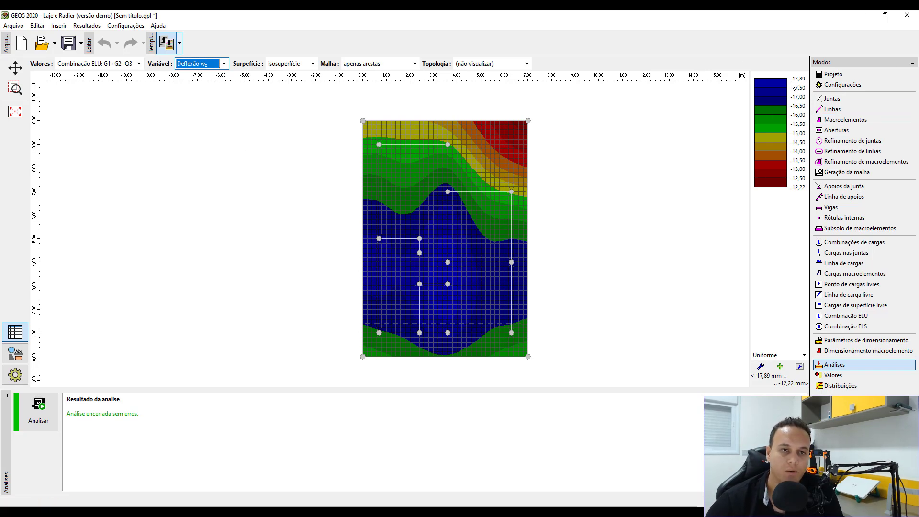
Step: Recompute macroelement No. 1's subsoil C1 and C2 with Edef 7 MPa, Poisson's ratio 0.45 and a 10 m influence depth, and apply them
click(850, 228)
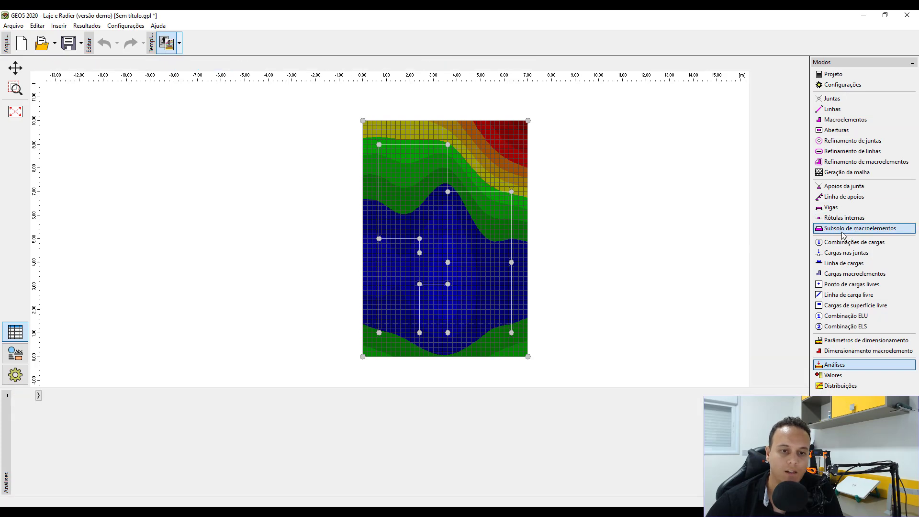
click(147, 432)
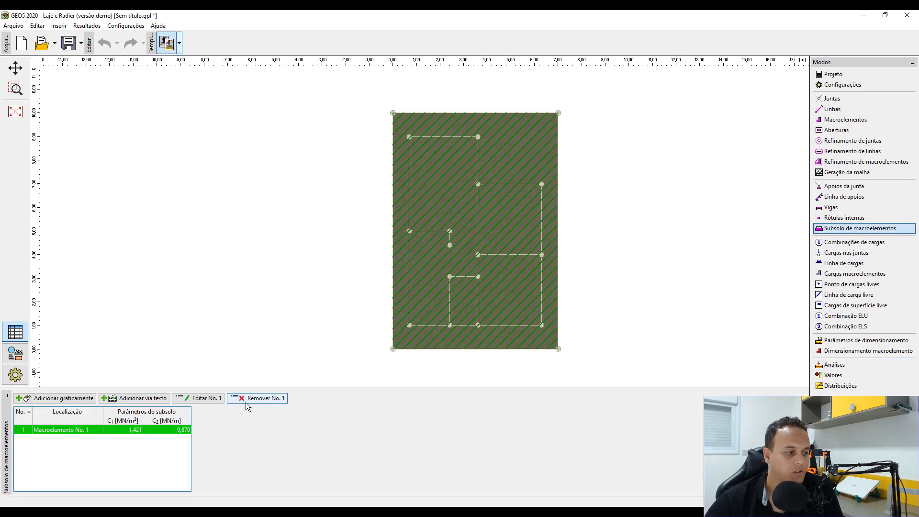
click(213, 399)
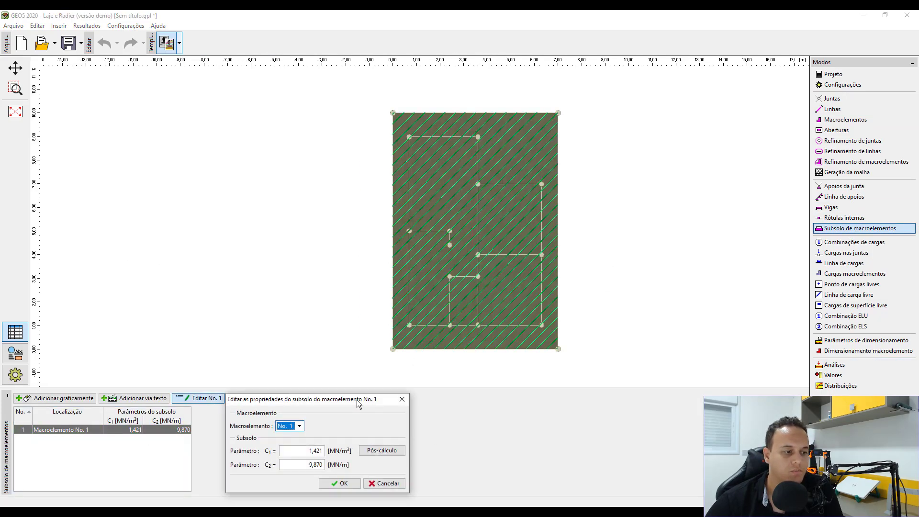
drag(376, 401, 646, 173)
click(668, 223)
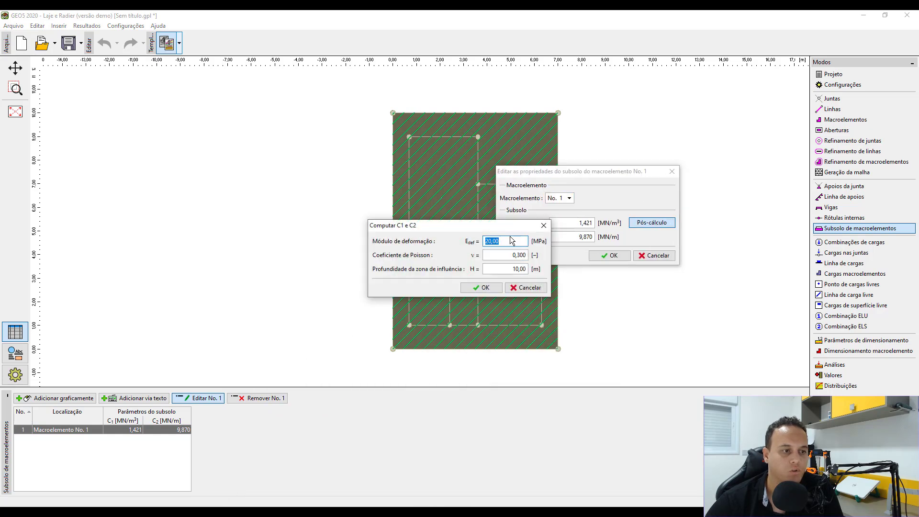
text(7)
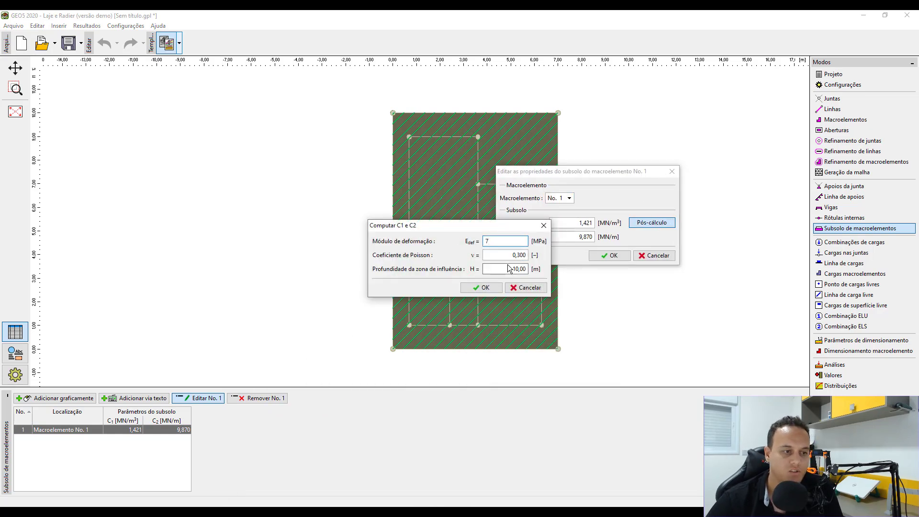
drag(515, 255, 491, 256)
text(45)
key(Tab)
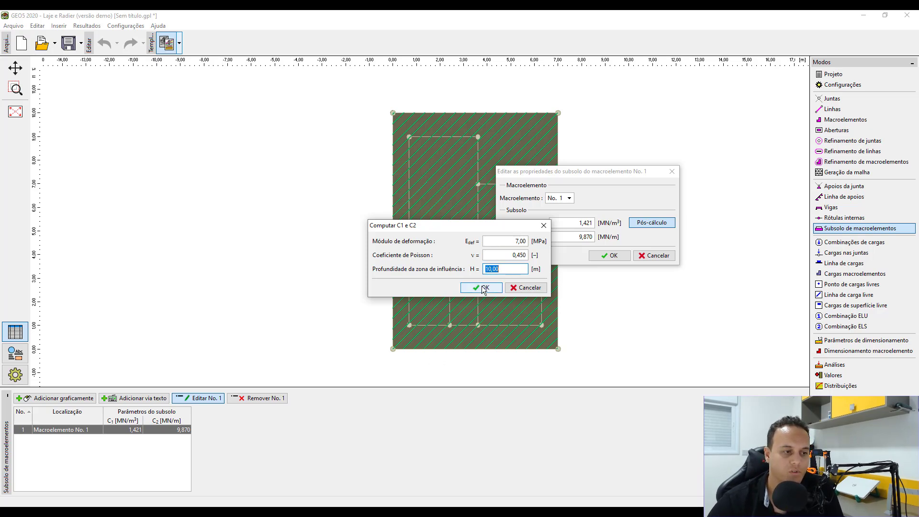
click(484, 288)
click(615, 255)
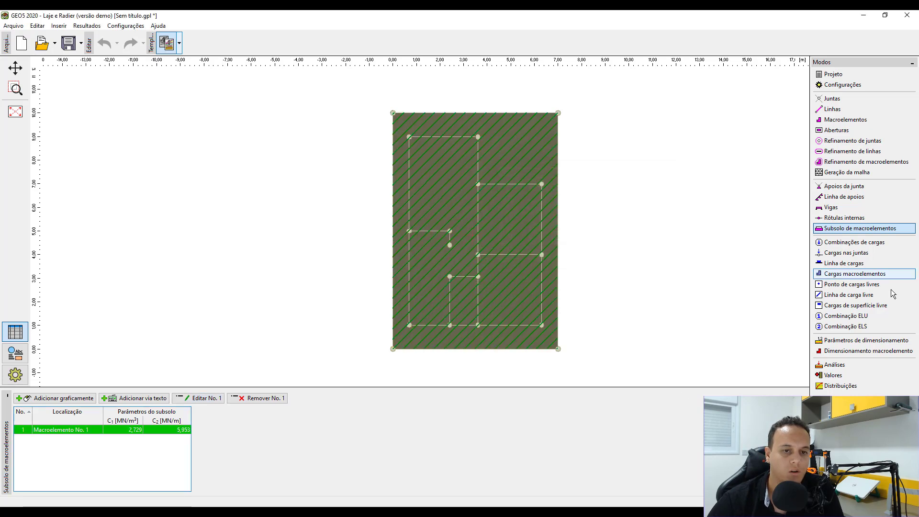
Step: Rerun the slab analysis and examine the ELU moment mx map followed by the deflection wz map
click(847, 365)
click(51, 423)
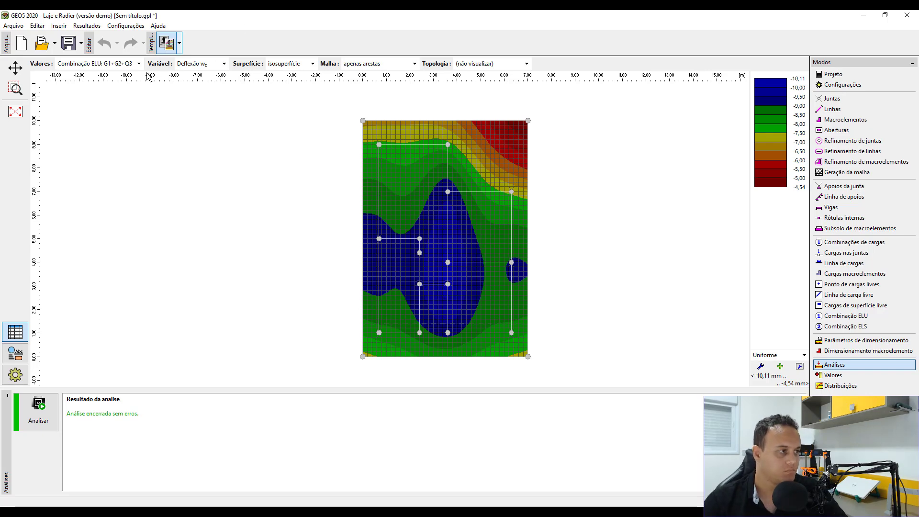
click(131, 64)
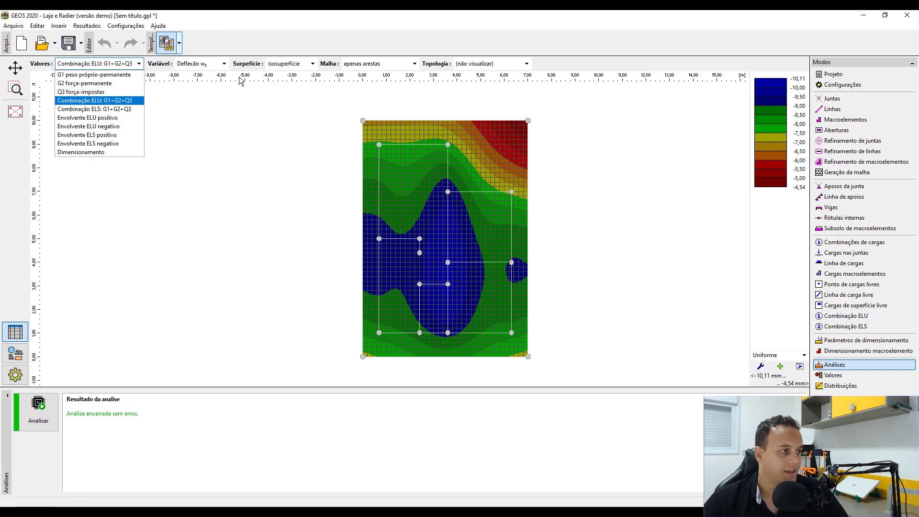
click(224, 64)
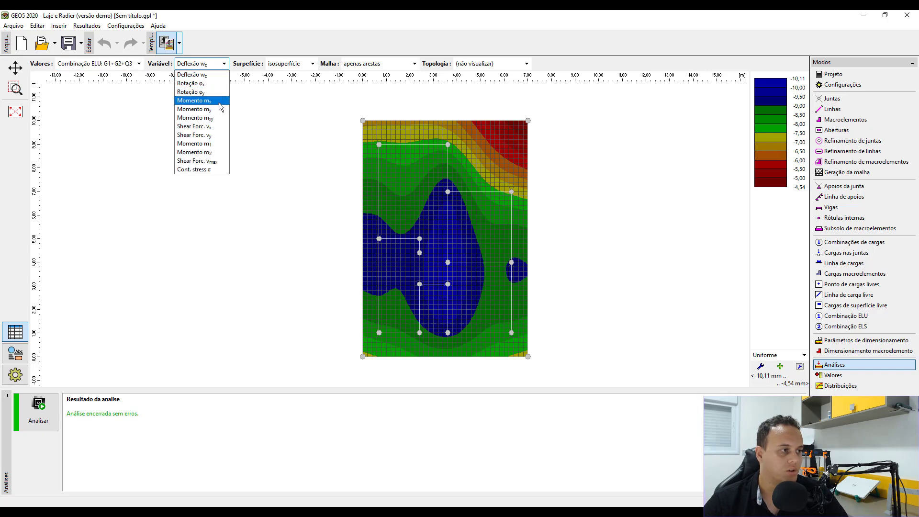
click(221, 100)
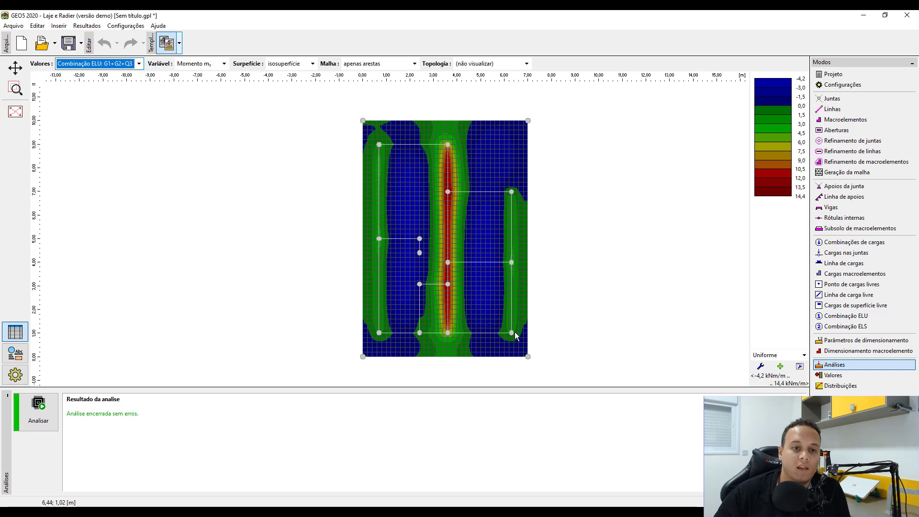
click(211, 63)
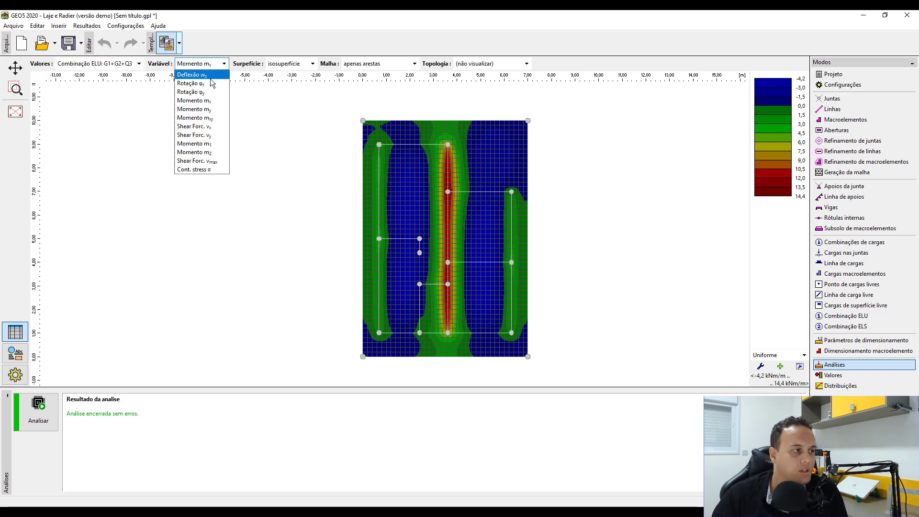
click(210, 76)
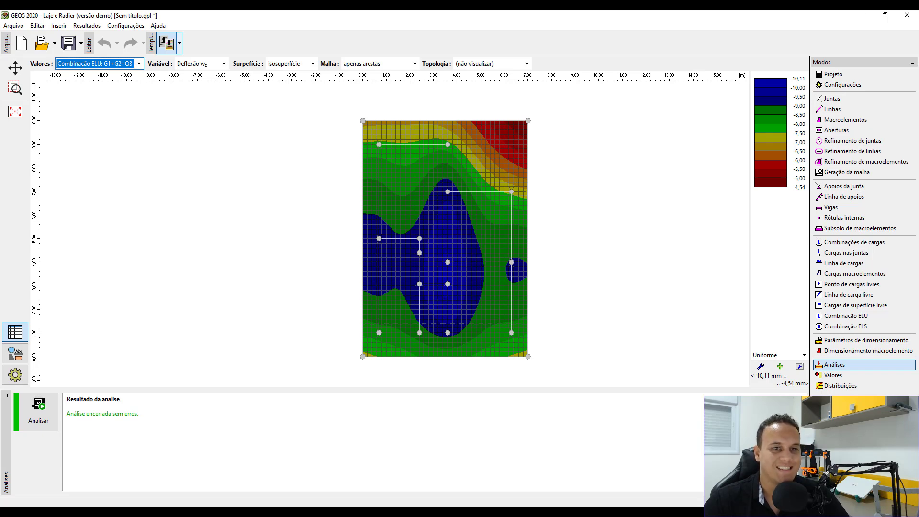
Step: Bring back the moment mx map for the ELU combination to read its extreme values
key(alt+Tab)
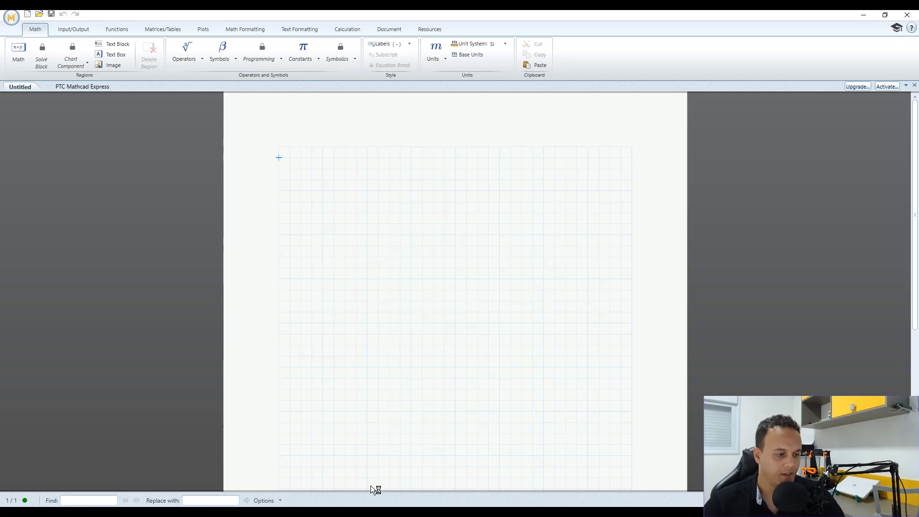
key(alt+Tab)
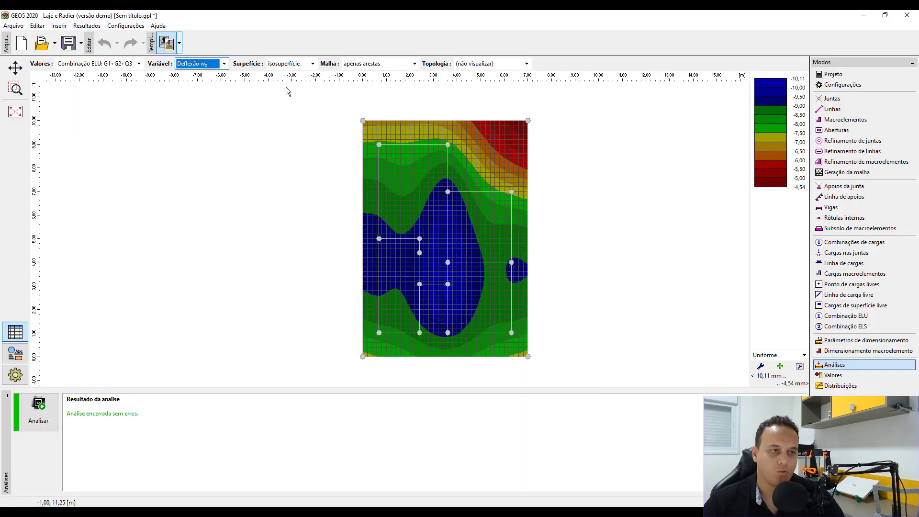
click(223, 63)
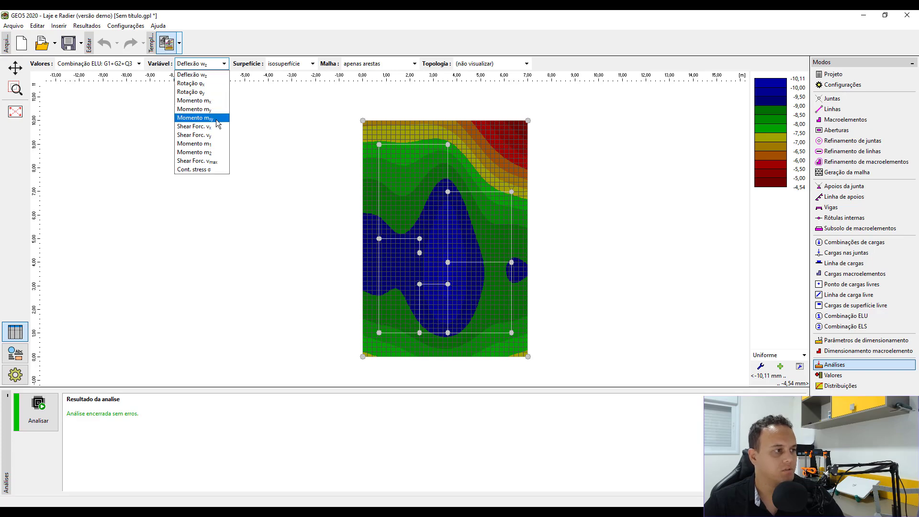
click(214, 102)
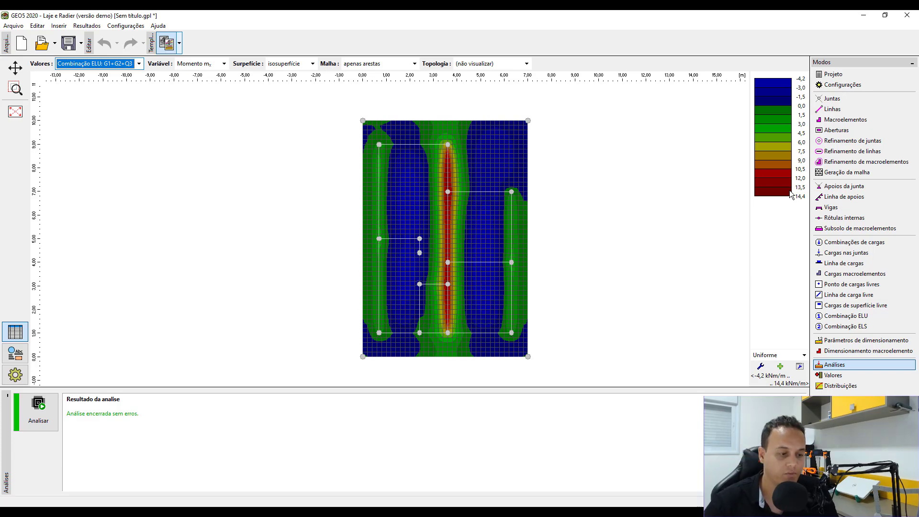
Step: Switch to Mathcad and add the title "Radier para alvenaria estrutural" at the top of the worksheet, widened to fit one line
click(356, 510)
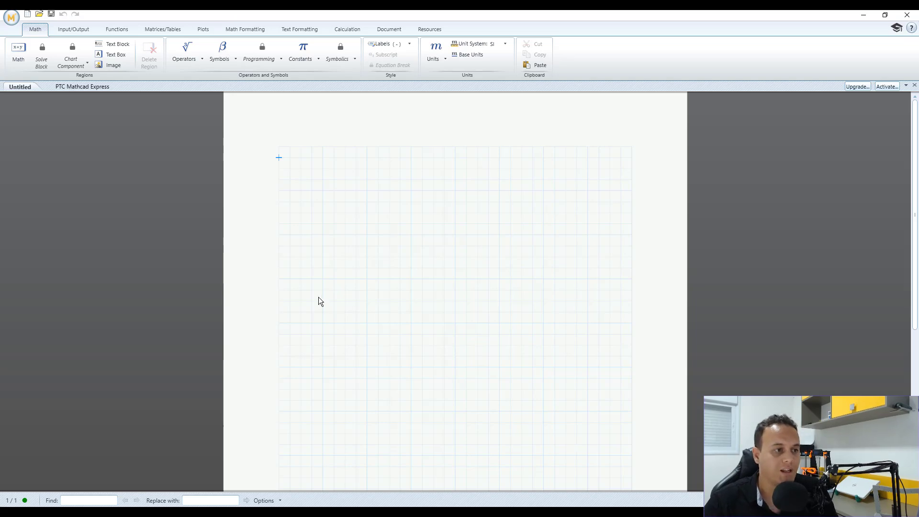
click(353, 158)
key(ctrl+t)
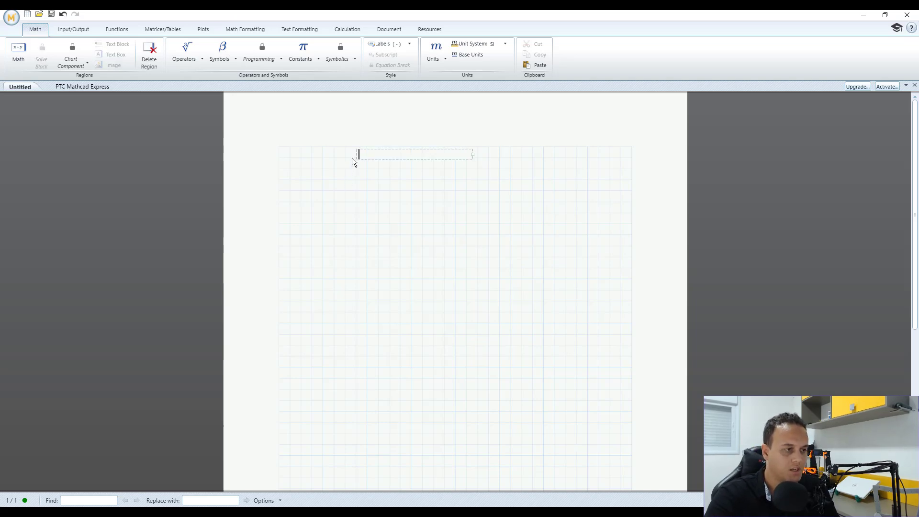
text(Radie)
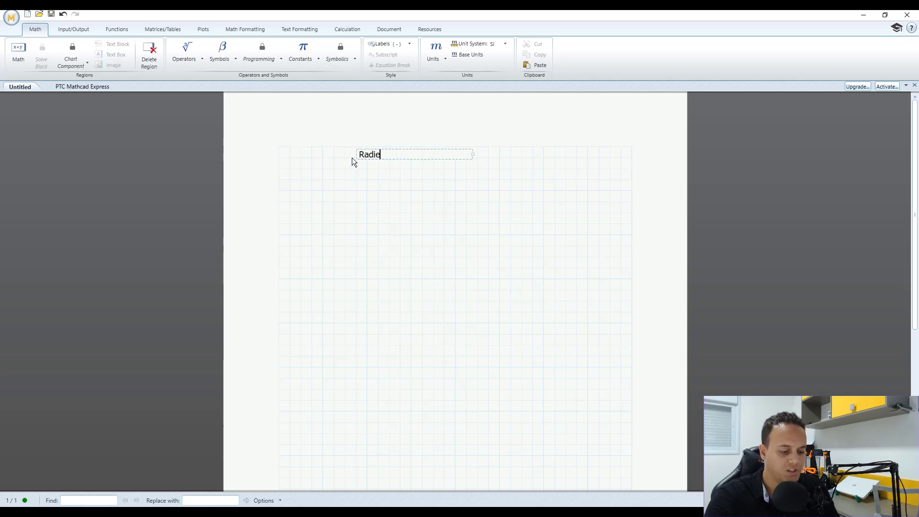
text(r para a)
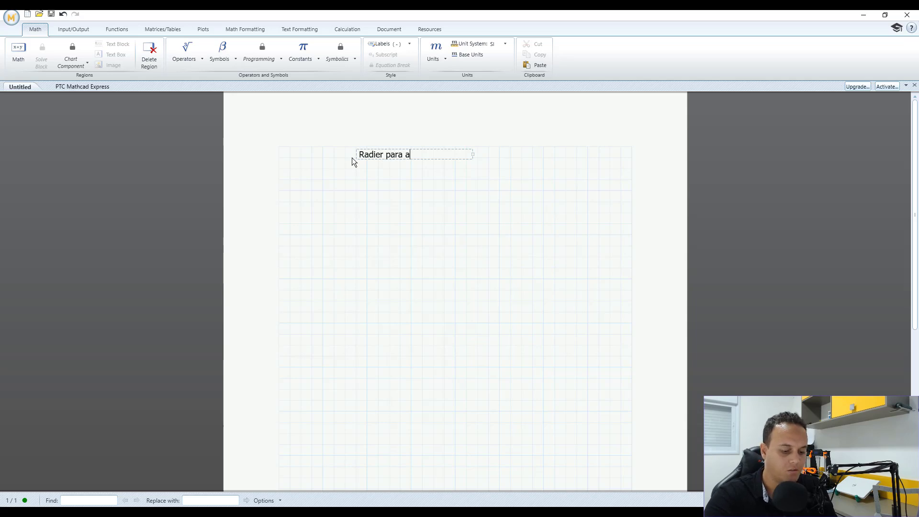
text(lvenaria es)
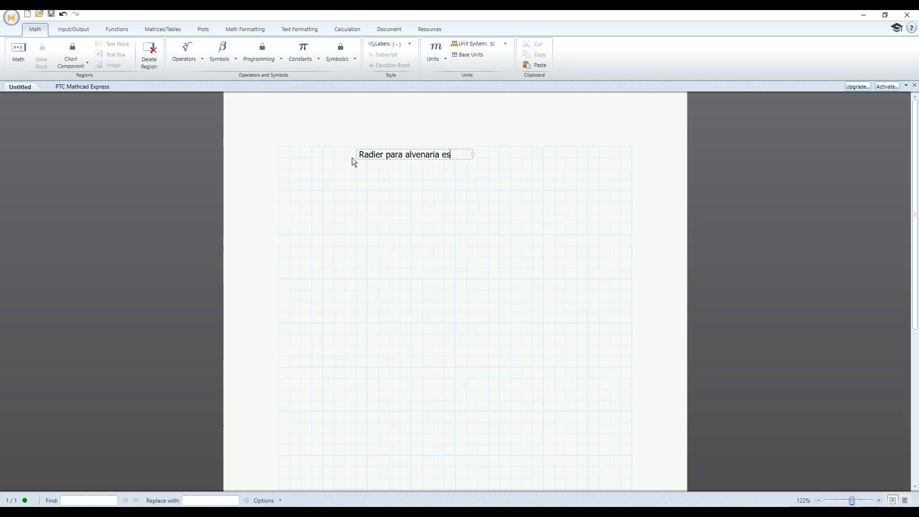
text(trutural)
drag(474, 160, 511, 160)
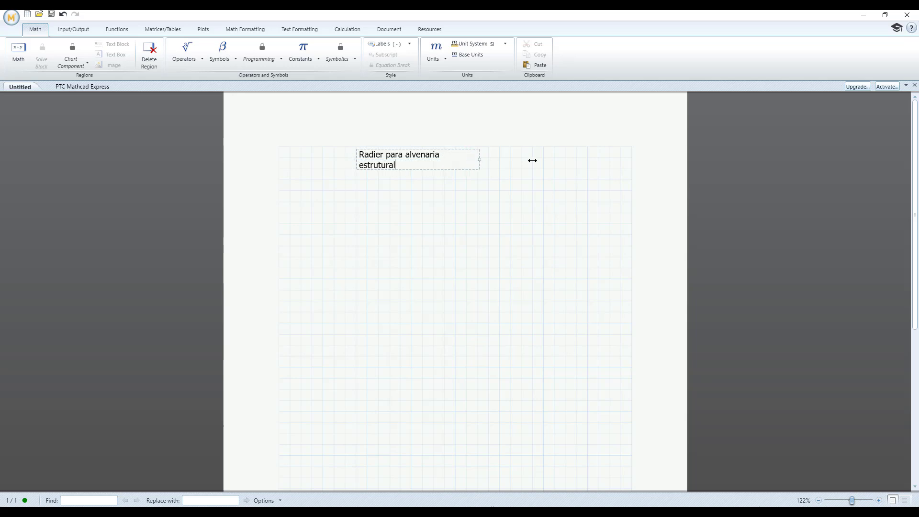
click(522, 212)
Step: Define the design moment Md as 14.4·100 below the title and evaluate it, using the maximum mx from GEO5
click(292, 191)
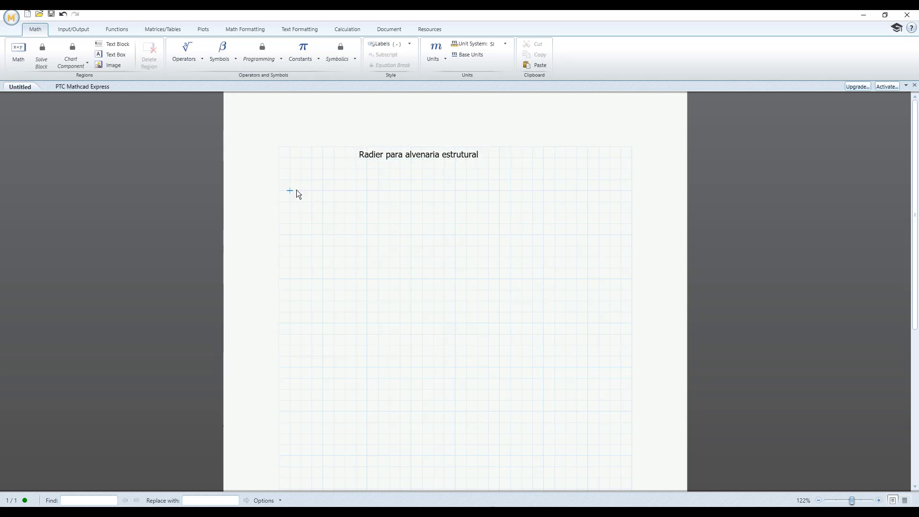
text(Md:)
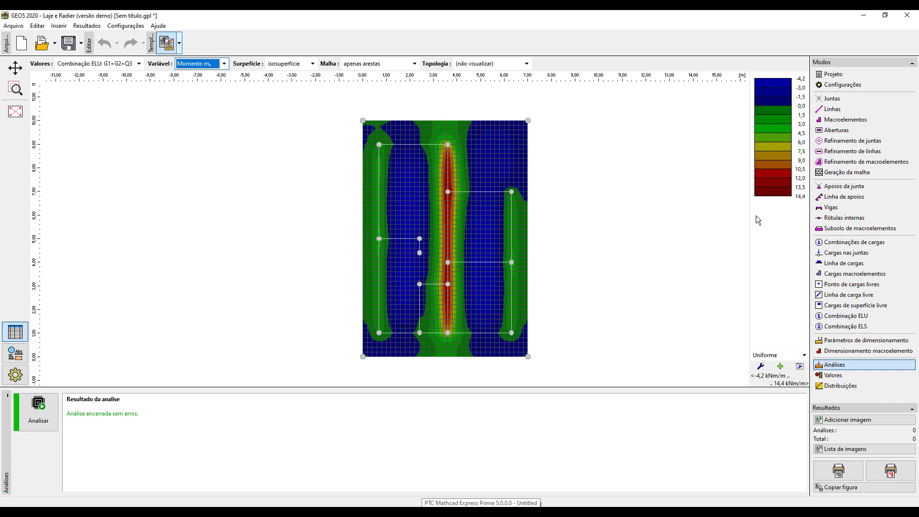
click(480, 512)
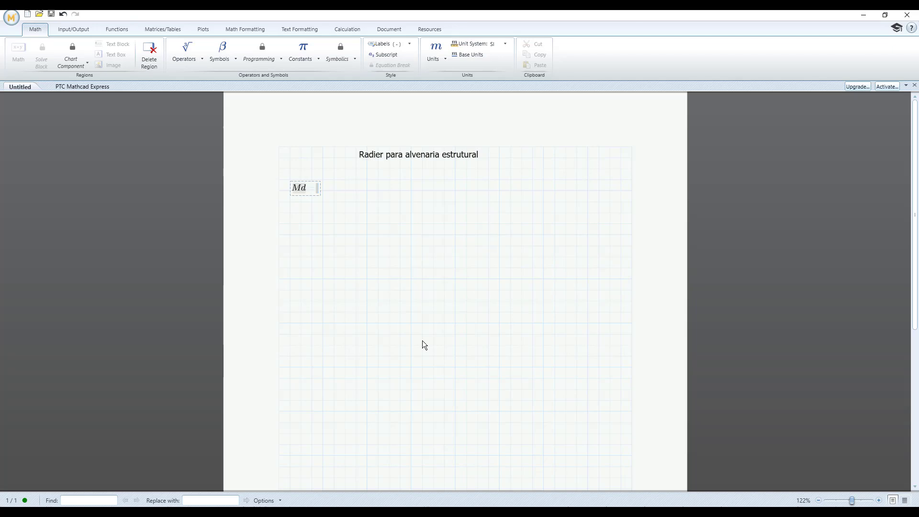
text(14.4*100=)
click(500, 301)
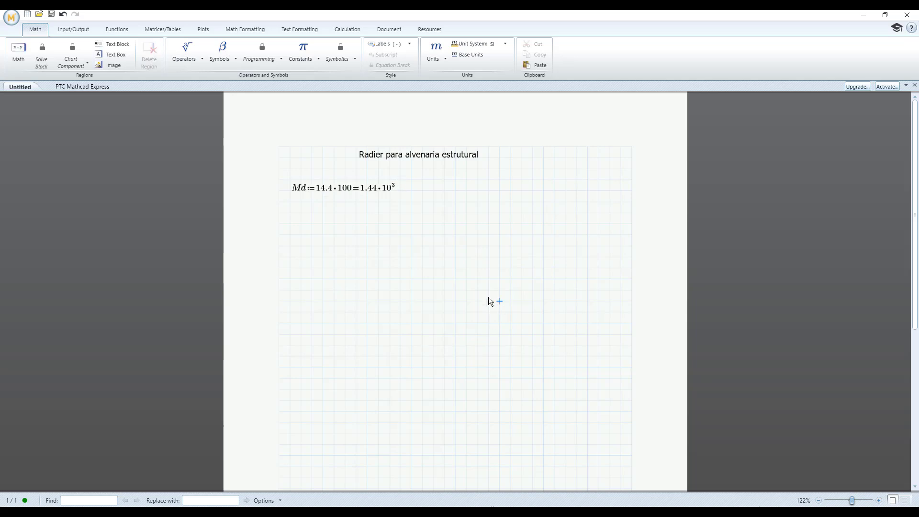
Step: Change the result format of the Md expression to decimal
click(373, 188)
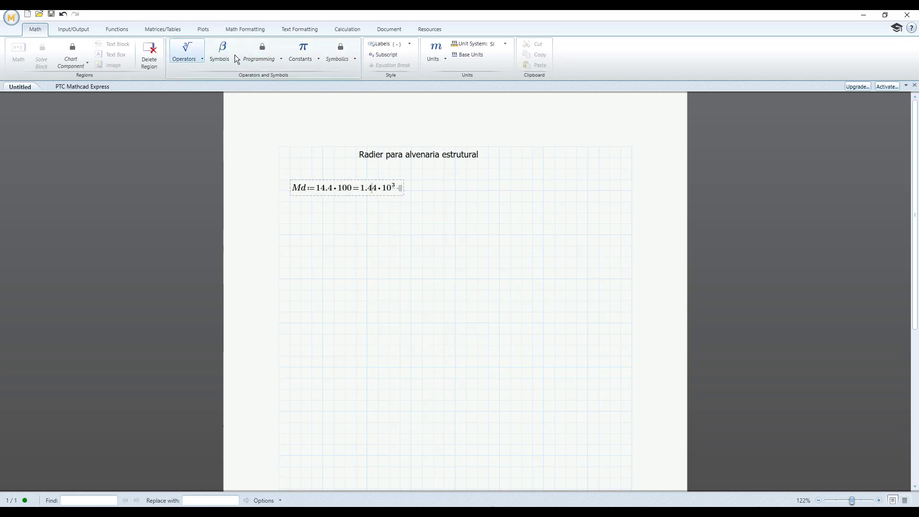
click(240, 30)
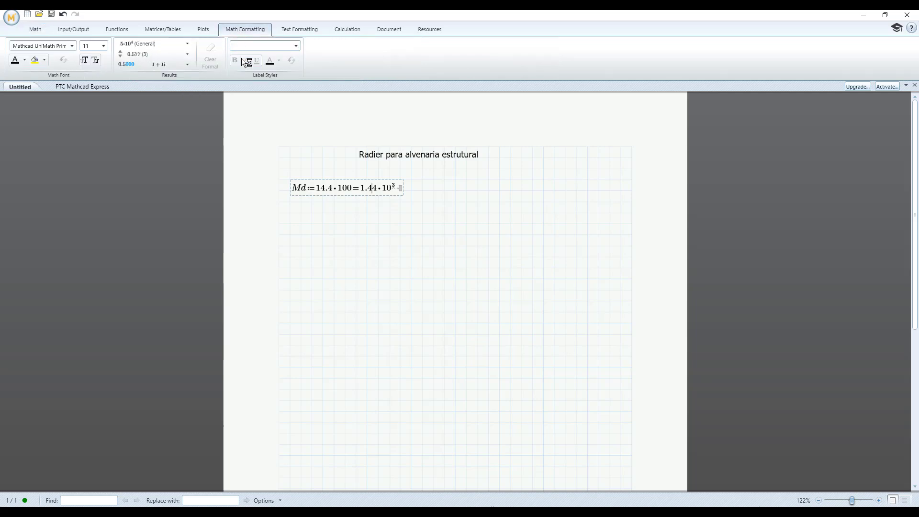
click(187, 43)
click(177, 65)
click(527, 241)
Step: Define the slab height h as 12 and the effective depth d as h−3, evaluating d
text(h)
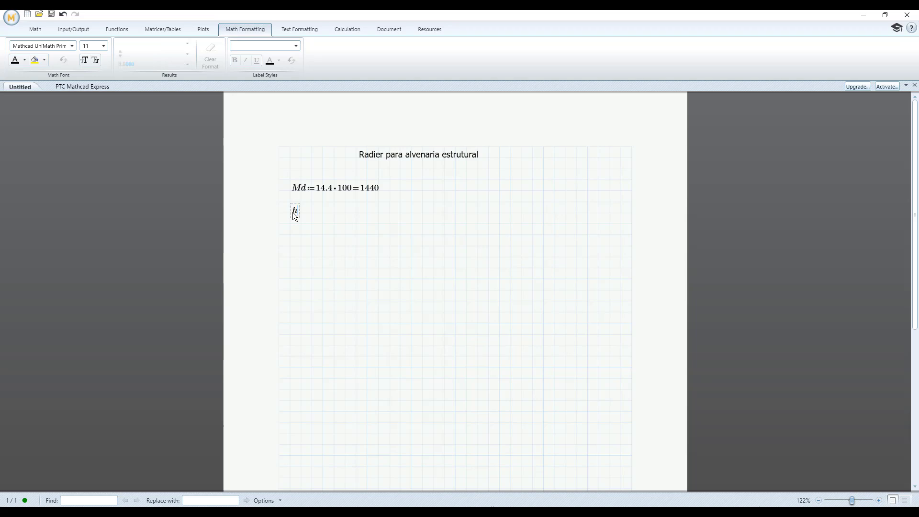
text(:)
text(12)
click(293, 238)
text(d)
text(-3=9)
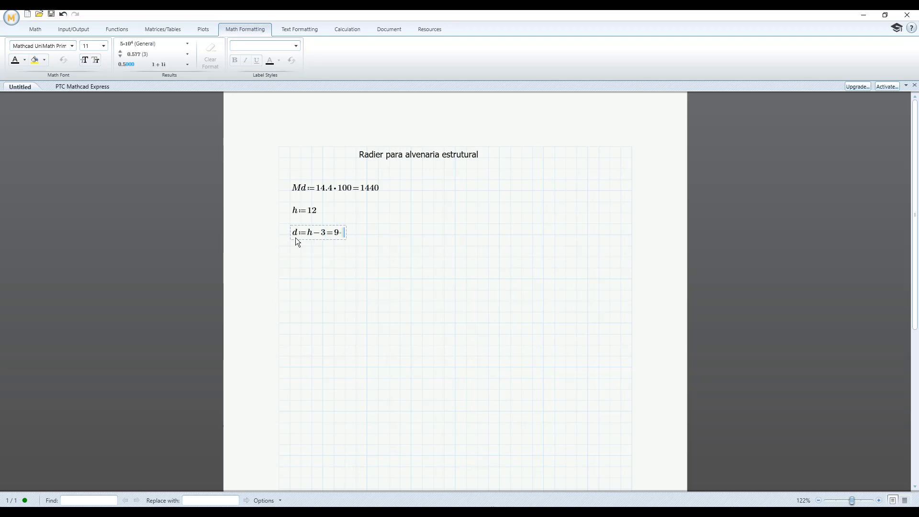
click(434, 279)
Step: Define the section width bw as 100 with a cm label beside it
click(290, 252)
text(bw≔100)
key(Return)
text(cm)
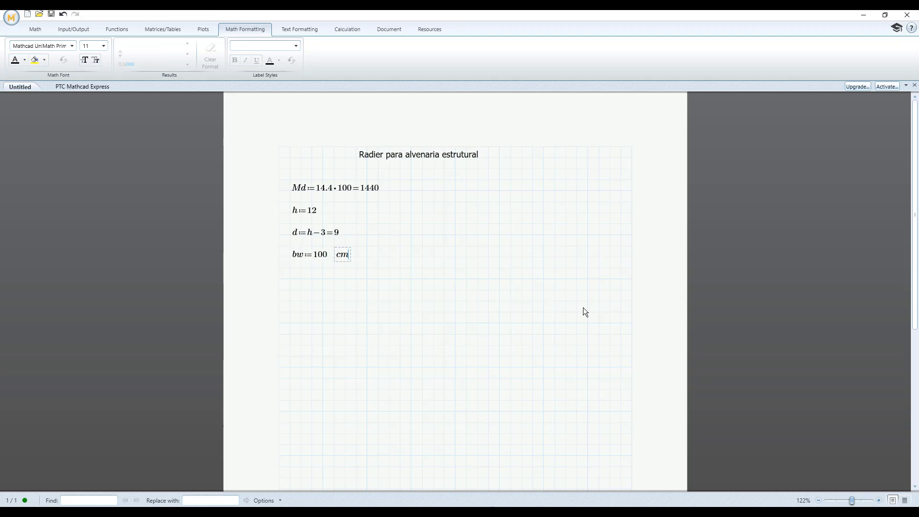
click(412, 346)
Step: Consult the TABELA TIPO K PDF for the Kc formula, and define and evaluate Kc as bw·d²/Md
click(435, 512)
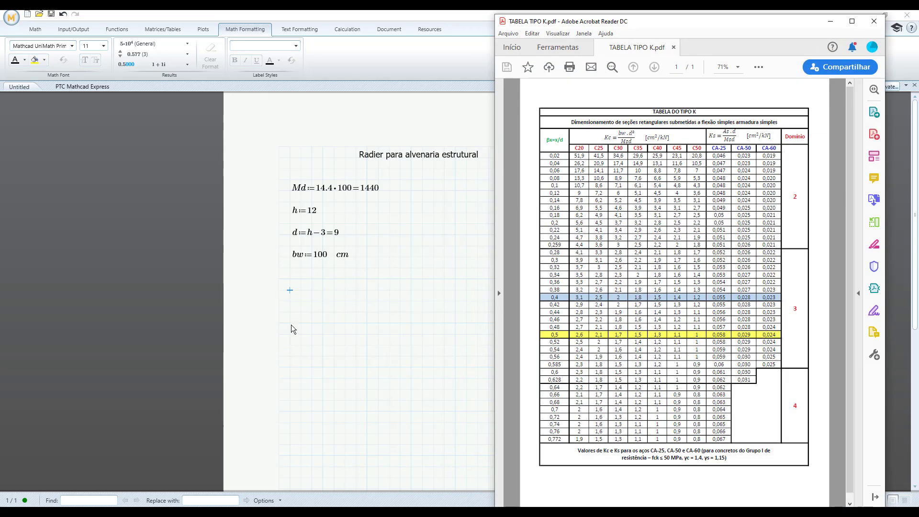
click(295, 294)
text(Kc:=bw·d^2/Md)
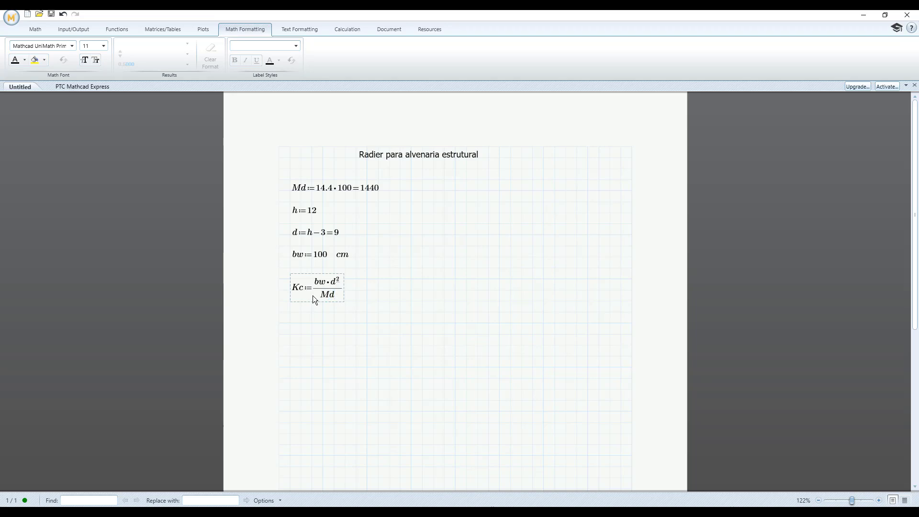
text(=)
click(412, 301)
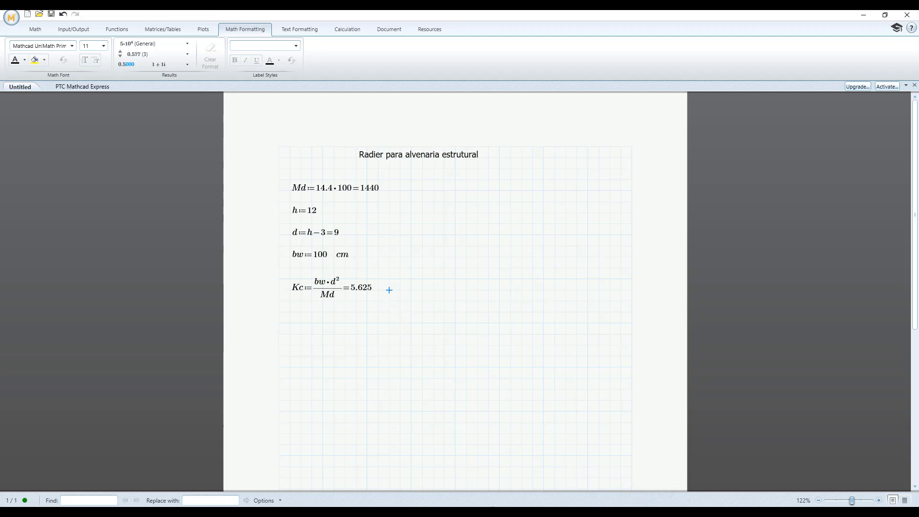
Step: Look up the steel coefficient in the K table PDF and define Ks as 0.025 beside Kc
click(481, 513)
drag(705, 25, 730, 24)
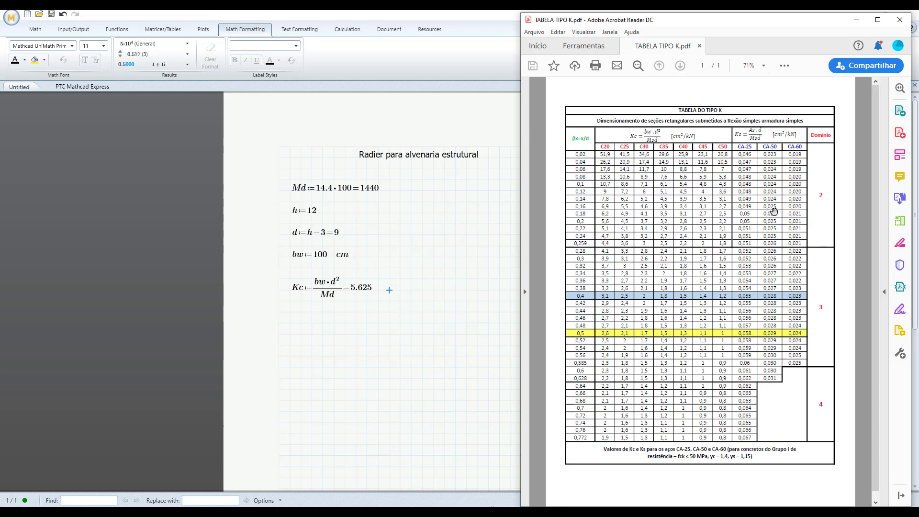
click(857, 20)
click(413, 294)
text(K)
text(5)
click(370, 322)
Step: Define and evaluate the steel area As as Ks·Md/d, with a cm² label beside it
click(288, 323)
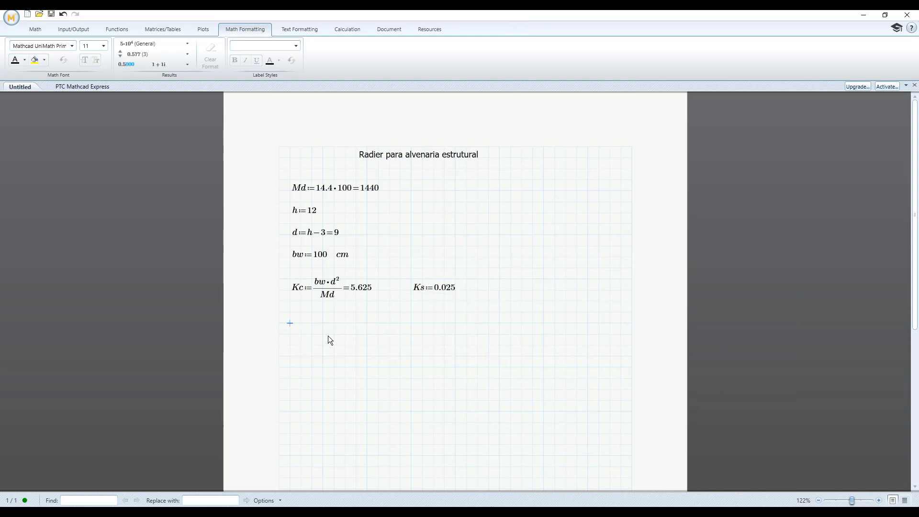
text(As:=Ks·M)
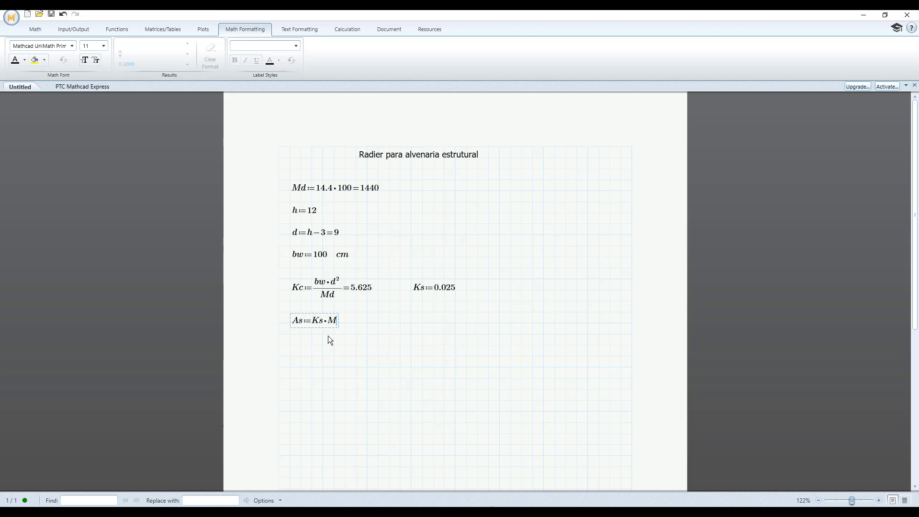
text(*Md/d=4·)
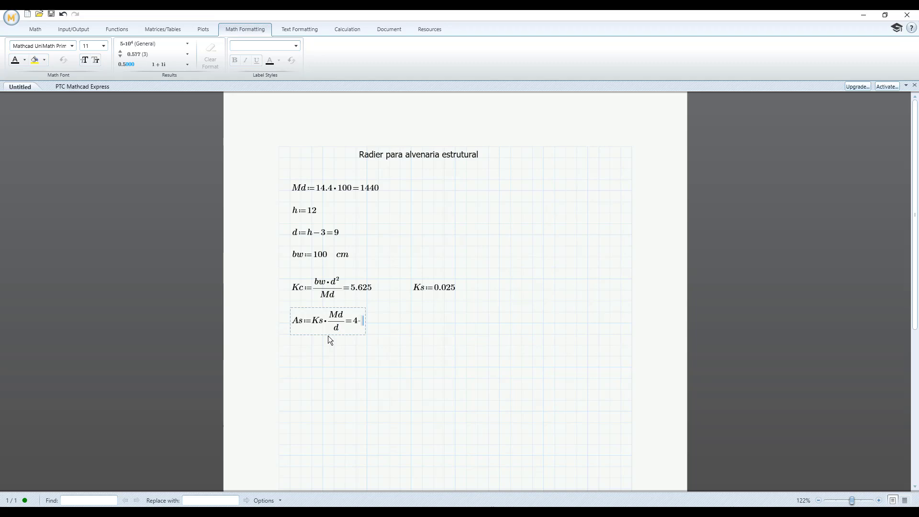
click(488, 378)
click(356, 322)
click(152, 43)
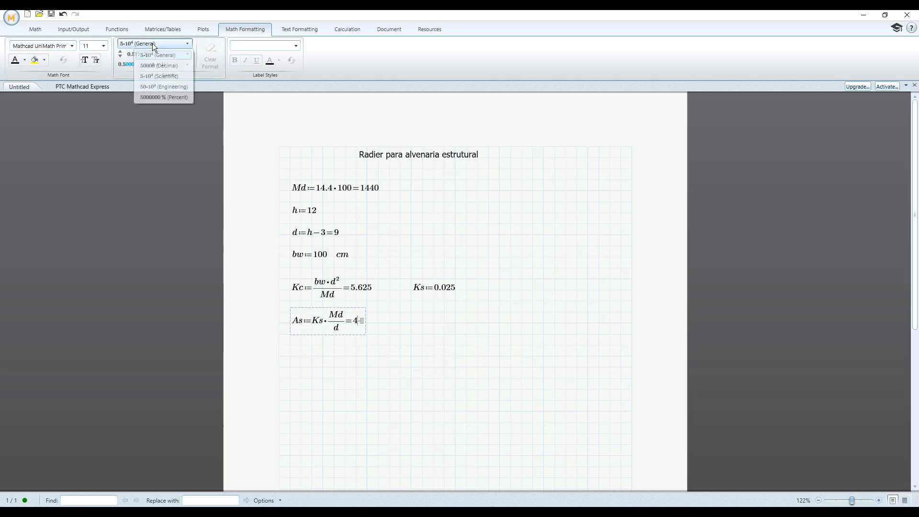
click(522, 312)
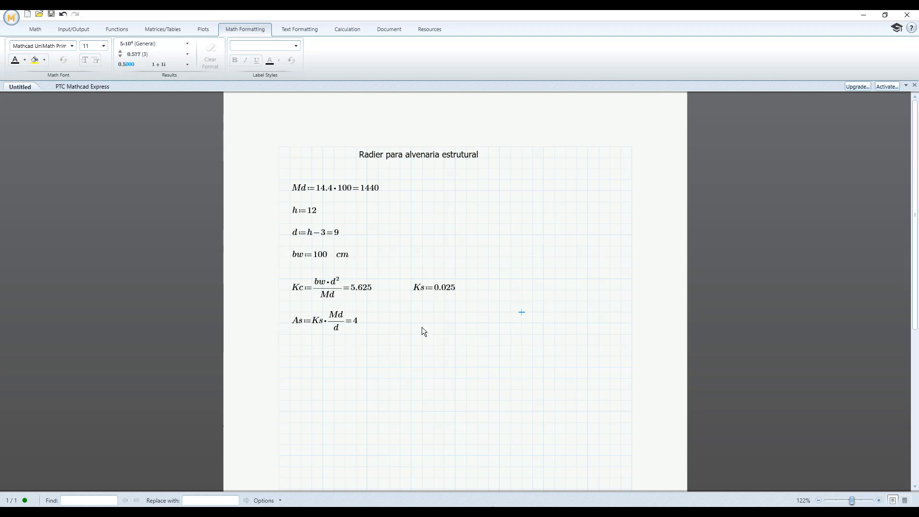
click(378, 315)
text(cm2)
Step: Define the bar area φ as 0.31 below As, with a cm² label beside it
key(Return)
text(f)
key(ctrl+g)
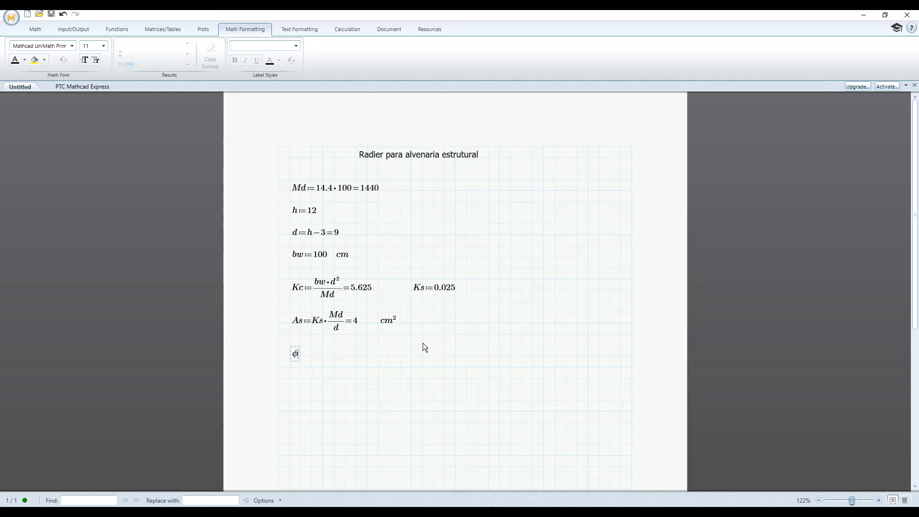
text(=0.31)
key(Right)
text(cm^2)
Step: Define and evaluate the number of bars n as As/φ
click(290, 390)
text(n:)
scroll(398, 358, down, 3)
text(As)
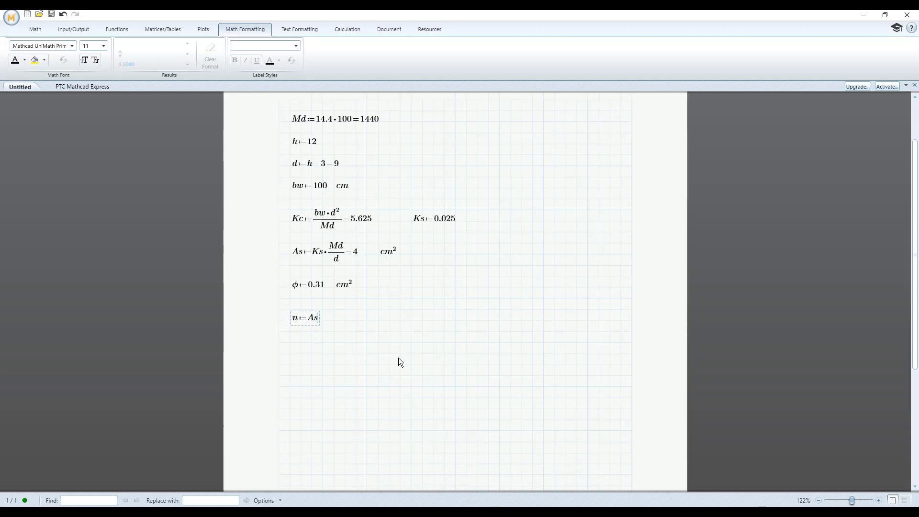
text(/f)
key(ctrl+g)
text(=12.903)
click(400, 355)
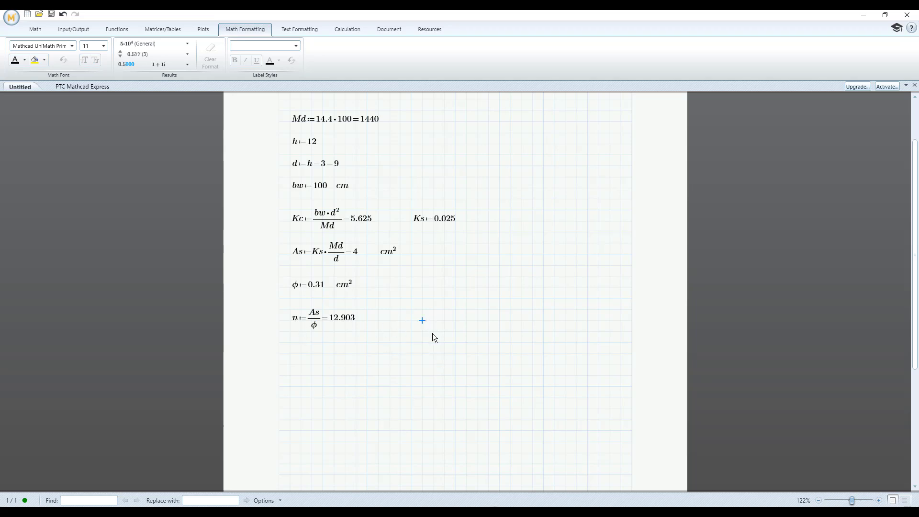
Step: Define and evaluate the bar spacing s as bw/n beside n, with a cm label
text(s:=bw/)
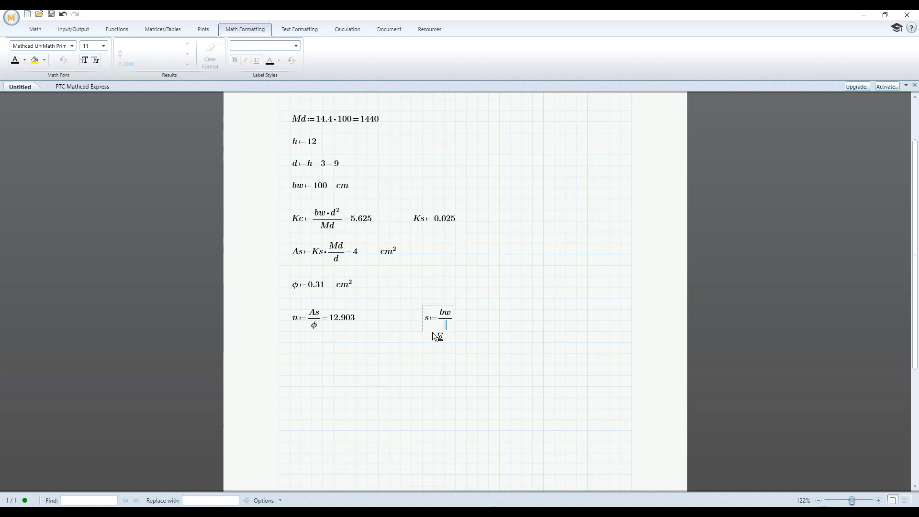
text(n=7.75)
key(Return)
text(cm)
click(542, 353)
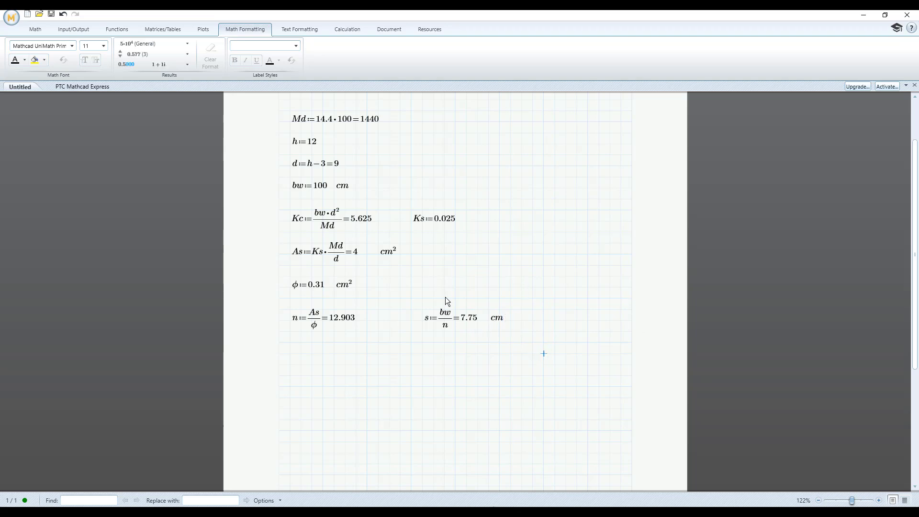
Step: Change the bar area φ to 0.5
click(324, 285)
key(BackSpace)
key(BackSpace)
click(555, 277)
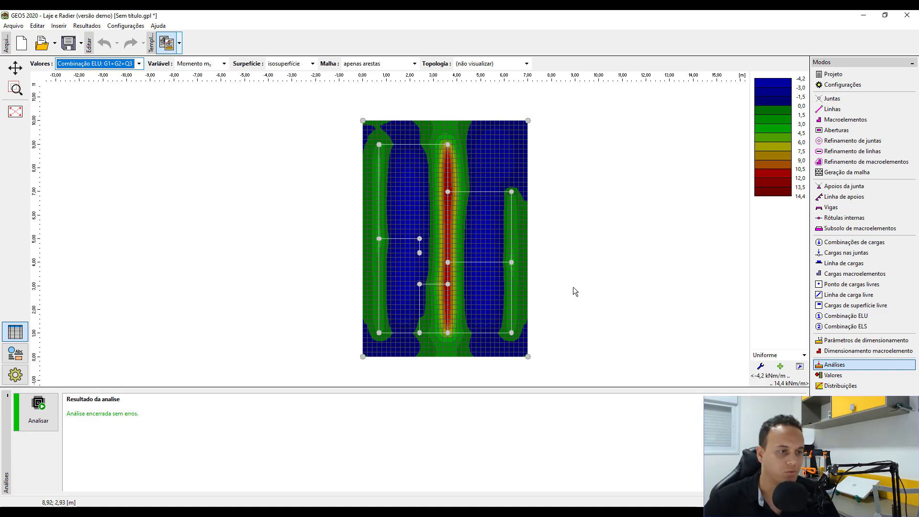
Step: Switch to GEO5 and display the moment my map for the ELU combination
scroll(486, 228, down, 1)
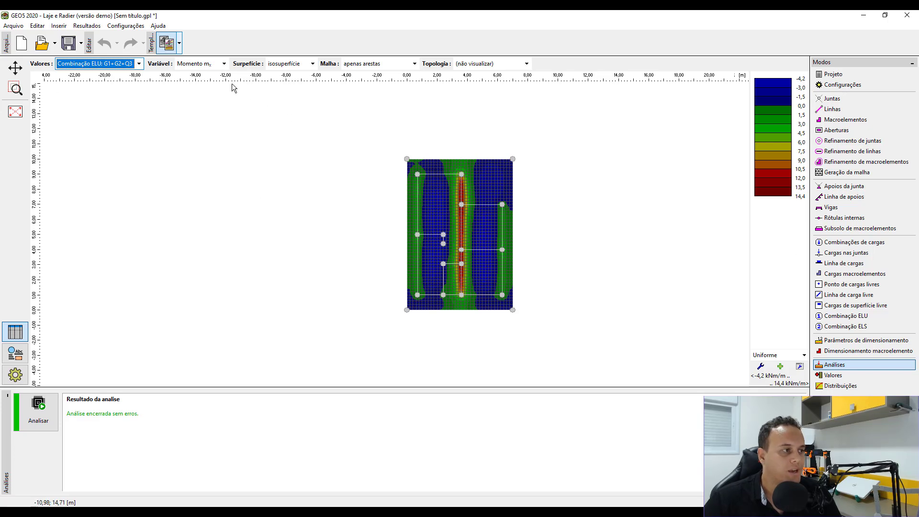
click(224, 63)
click(212, 110)
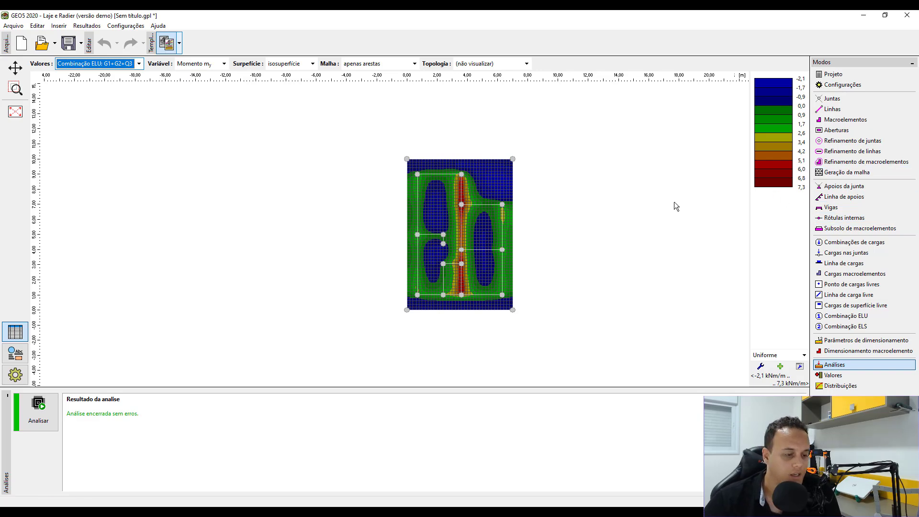
Step: Return to Mathcad and duplicate the whole reinforcement calculation, from Md to s, below the original
click(490, 512)
drag(280, 108, 550, 375)
scroll(428, 341, down, 4)
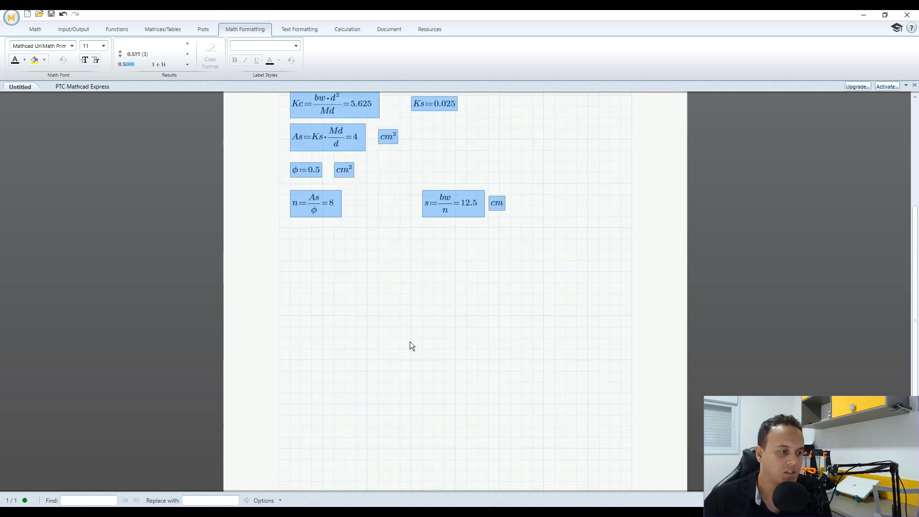
click(301, 269)
key(ctrl+v)
Step: Set the moment in the copied Md expression to 7.3 and recalculate the second block
click(358, 257)
click(333, 260)
key(BackSpace)
key(BackSpace)
key(BackSpace)
key(BackSpace)
text(7.3)
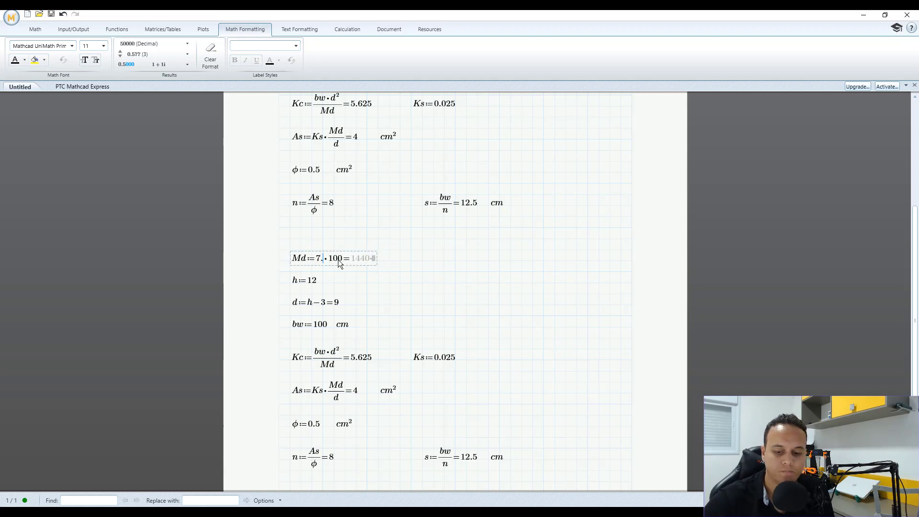
click(439, 293)
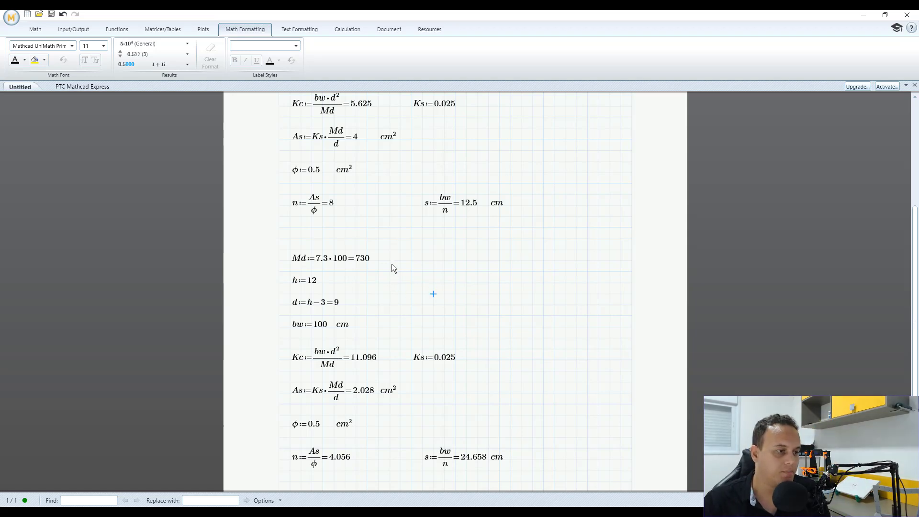
Step: Label the second block's Md result with the unit kN.cm
text(kN.cm)
click(424, 287)
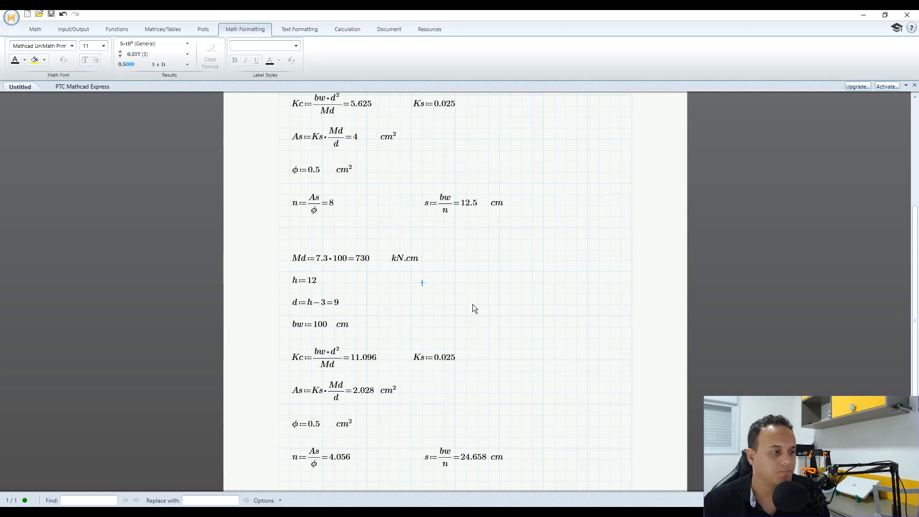
scroll(473, 303, down, 3)
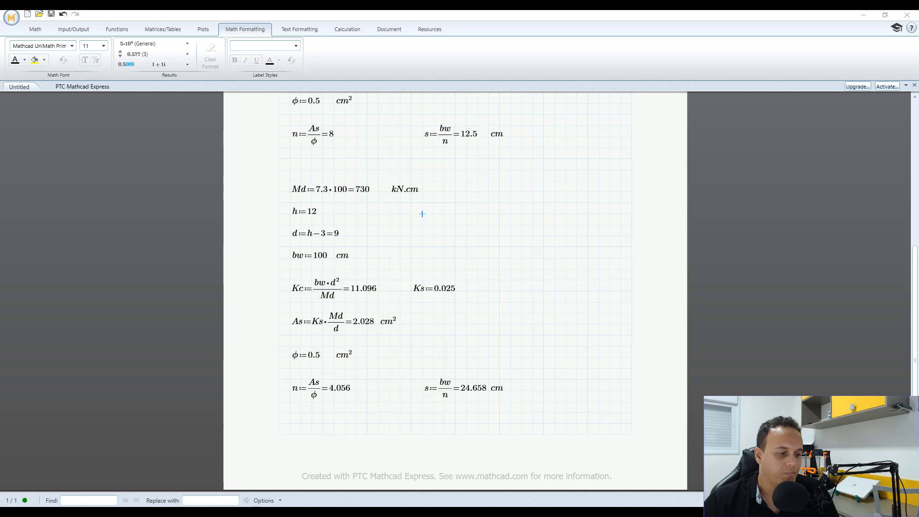
Step: Consult the TABELA TIPO K PDF and set Ks in the second block to 0.024
click(434, 512)
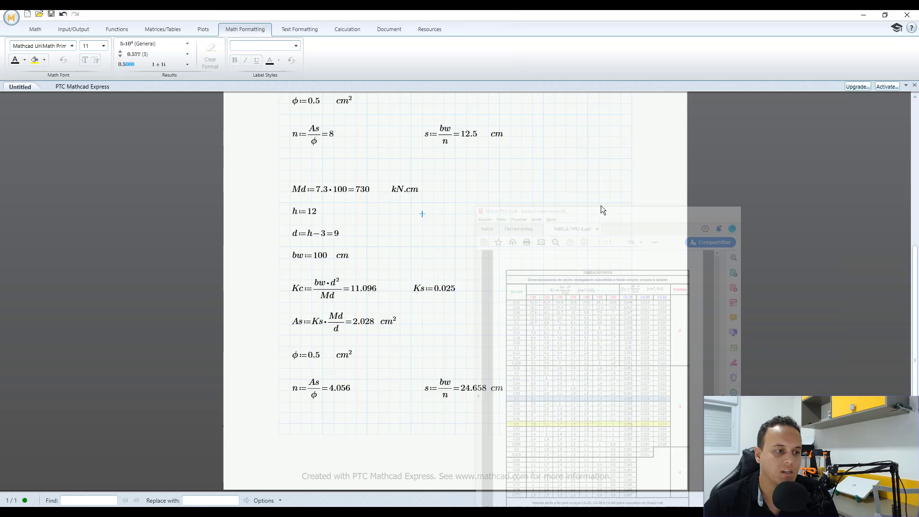
click(857, 20)
click(454, 292)
key(BackSpace)
text(4)
click(499, 314)
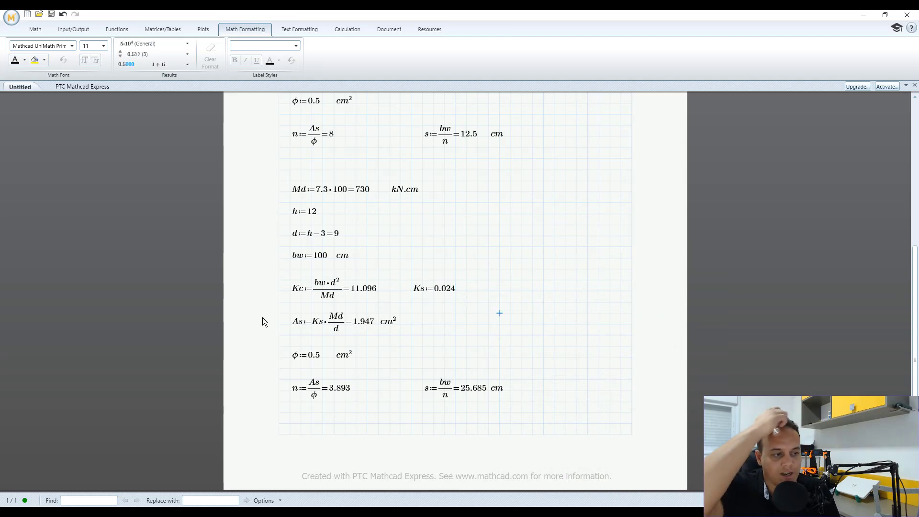
Step: Add As.min:=bw·h·0.0015 with its evaluated result and a cm label beneath the second block, spaced slightly below n
click(534, 335)
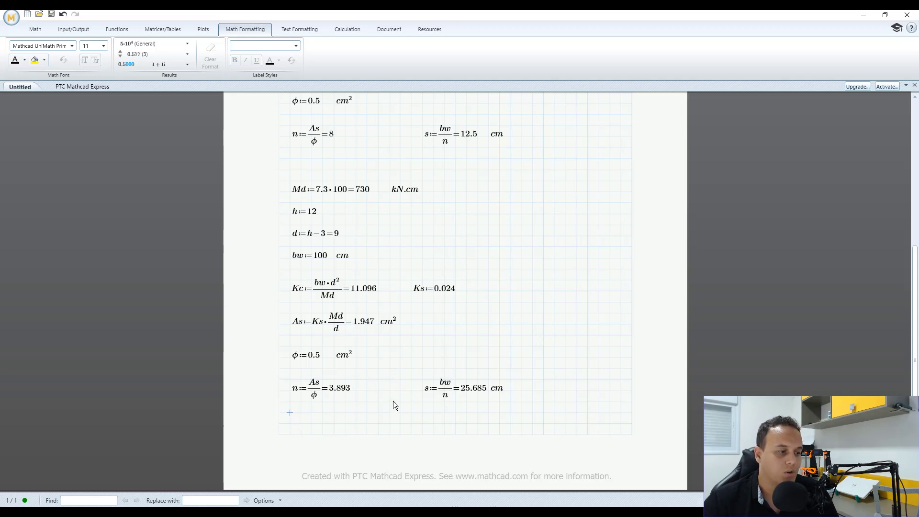
scroll(359, 351, up, 5)
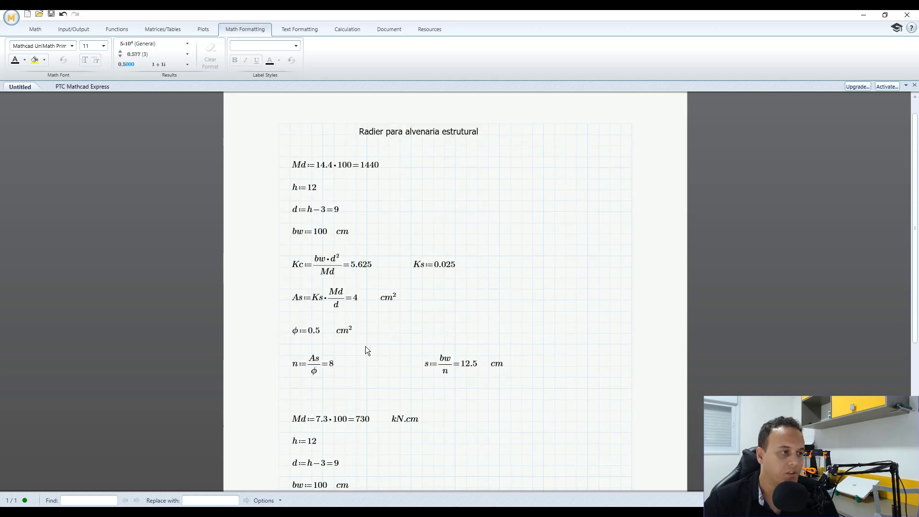
scroll(366, 377, down, 5)
click(310, 410)
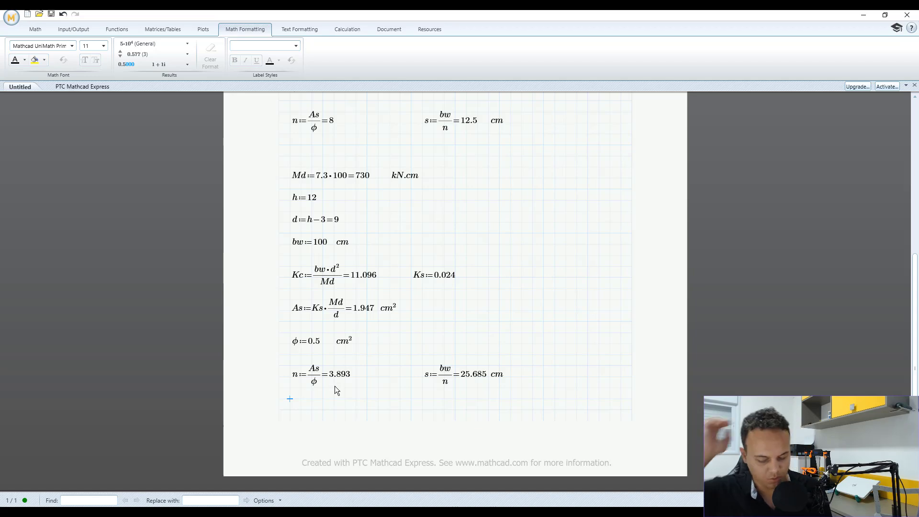
text(As.min:)
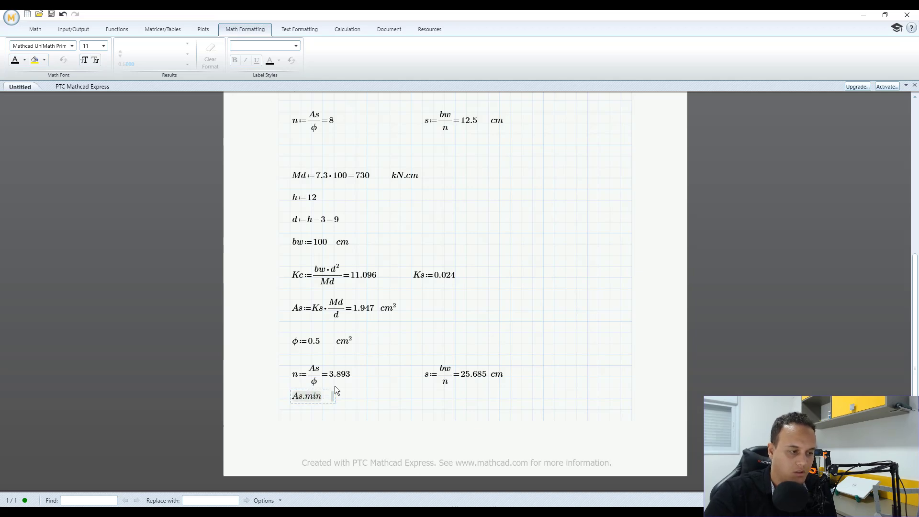
text(bw)
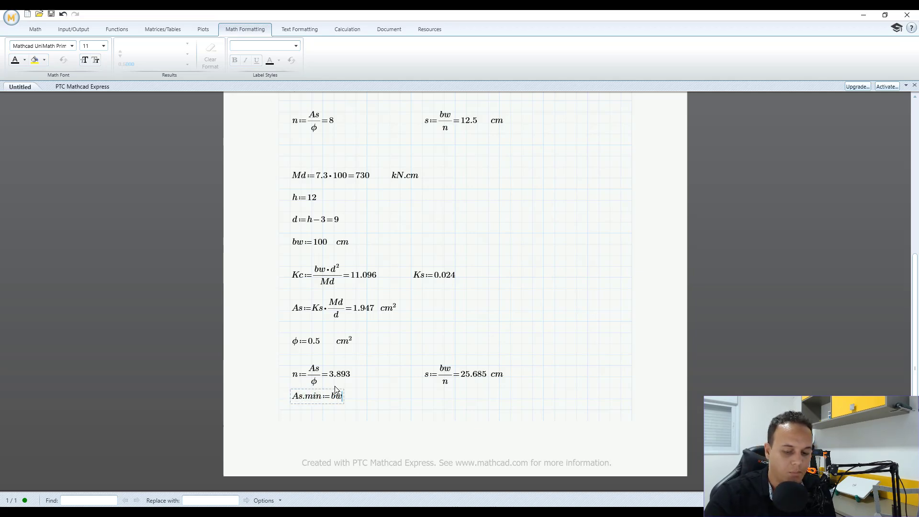
text(*h*0.0015=1.8)
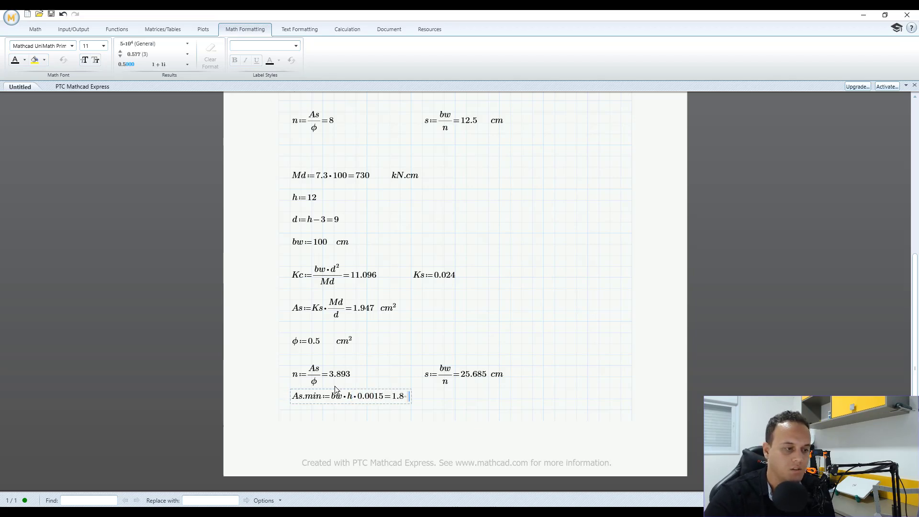
click(434, 410)
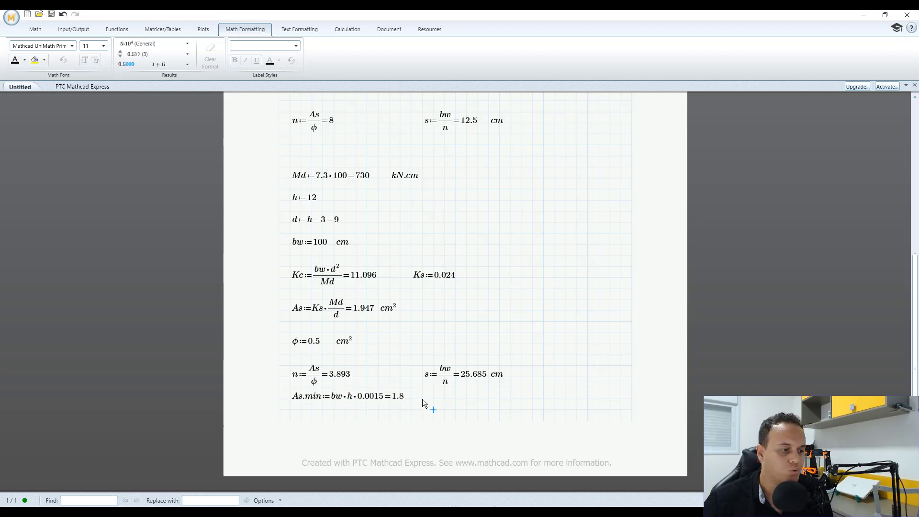
text(cm)
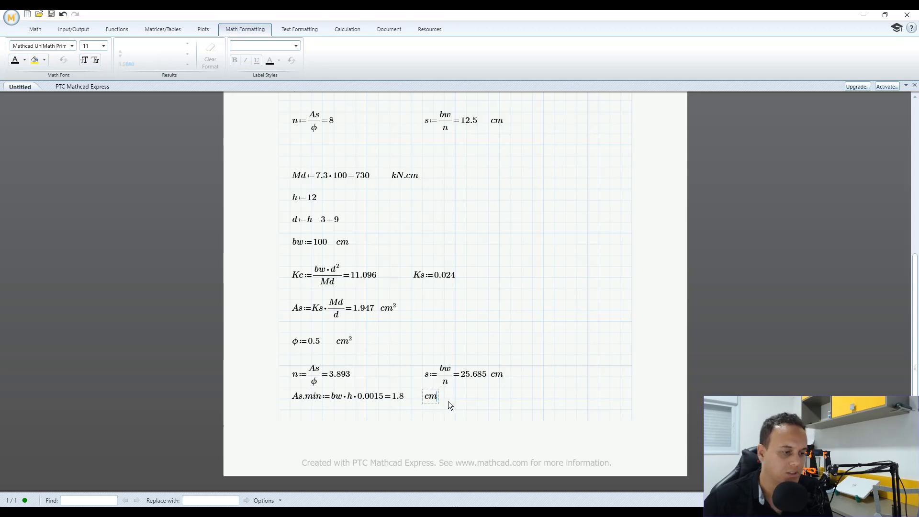
drag(470, 396, 299, 416)
click(533, 389)
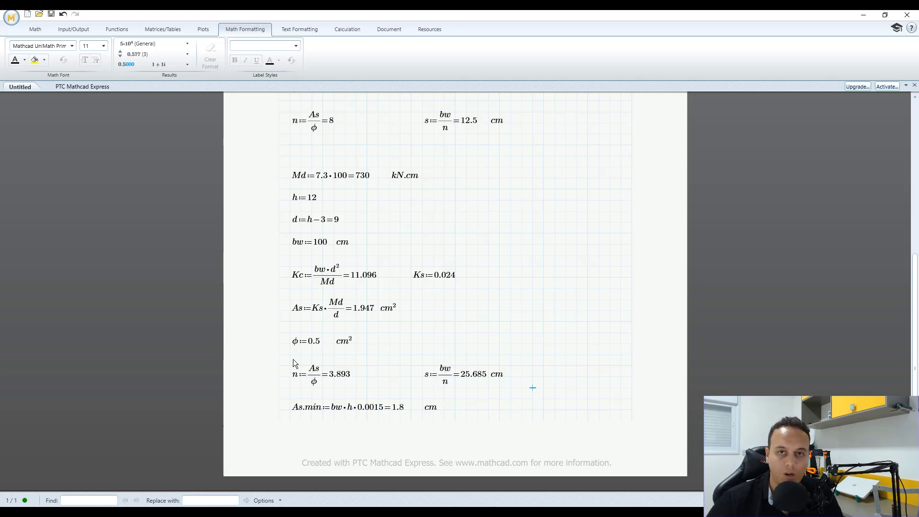
Step: Set the bar area φ in the second block to 0.31 and recalculate n and s
click(477, 345)
click(300, 341)
click(458, 353)
click(322, 341)
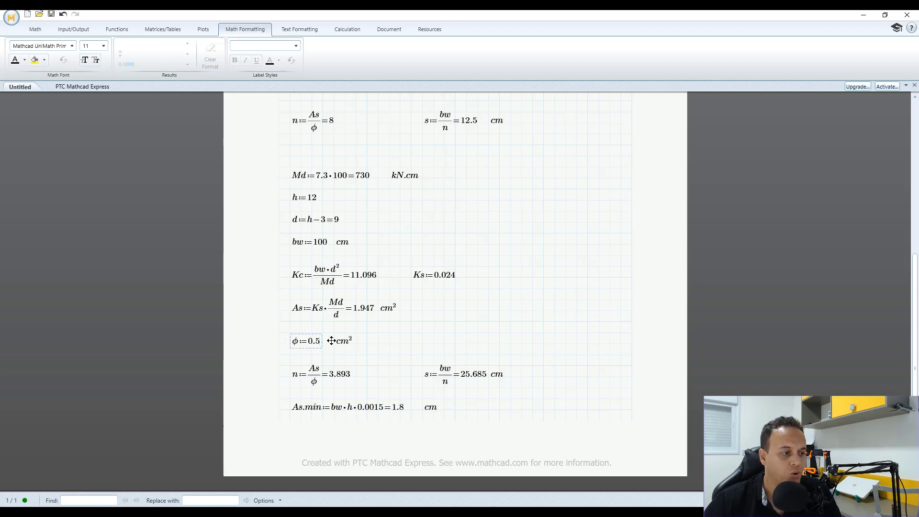
click(451, 342)
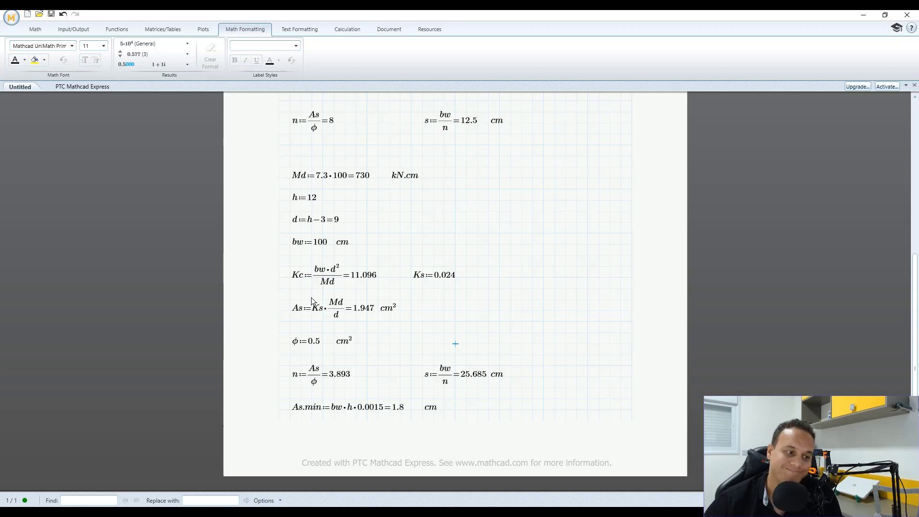
click(320, 343)
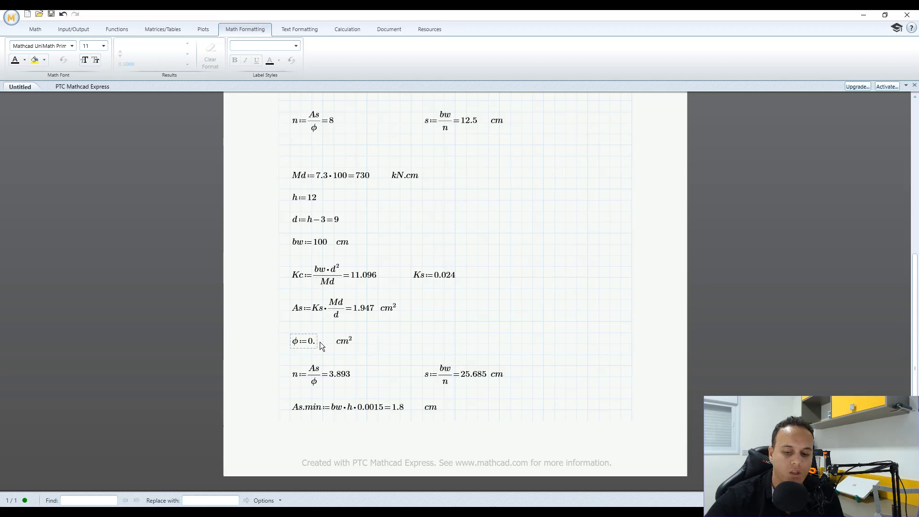
text(31)
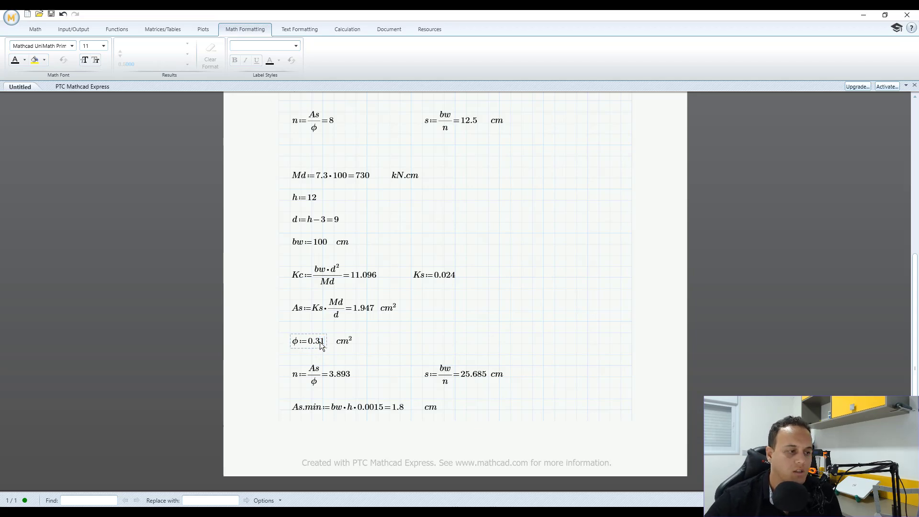
click(455, 343)
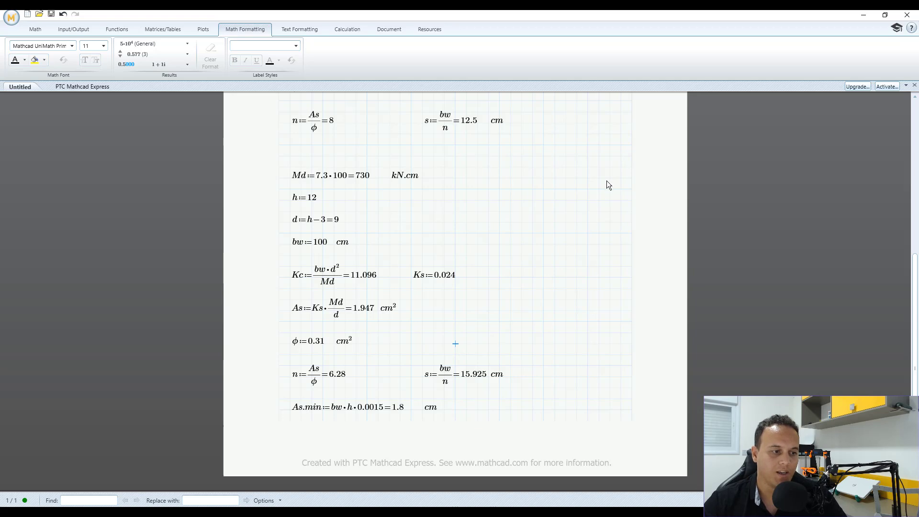
Step: Write the reinforcement note "ϕ8mm cada 12 cm" at the beginning of a second page
scroll(584, 260, up, 2)
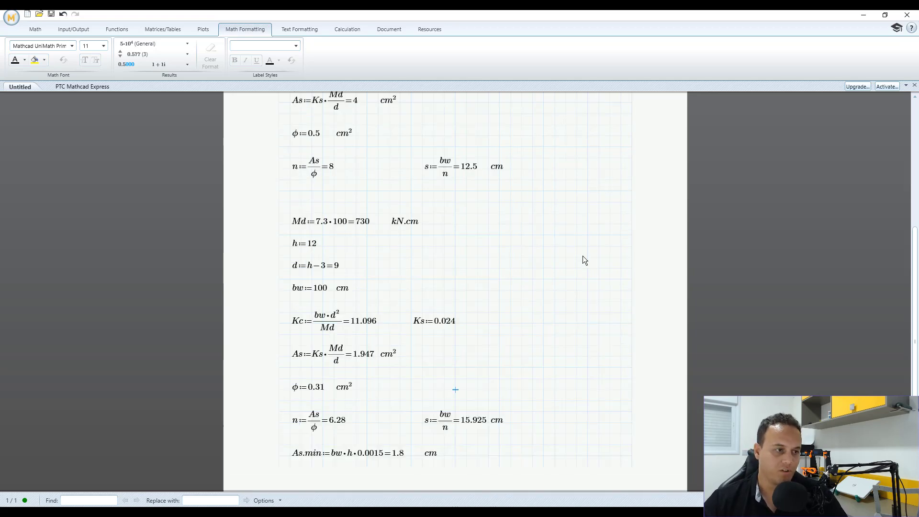
scroll(551, 312, down, 2)
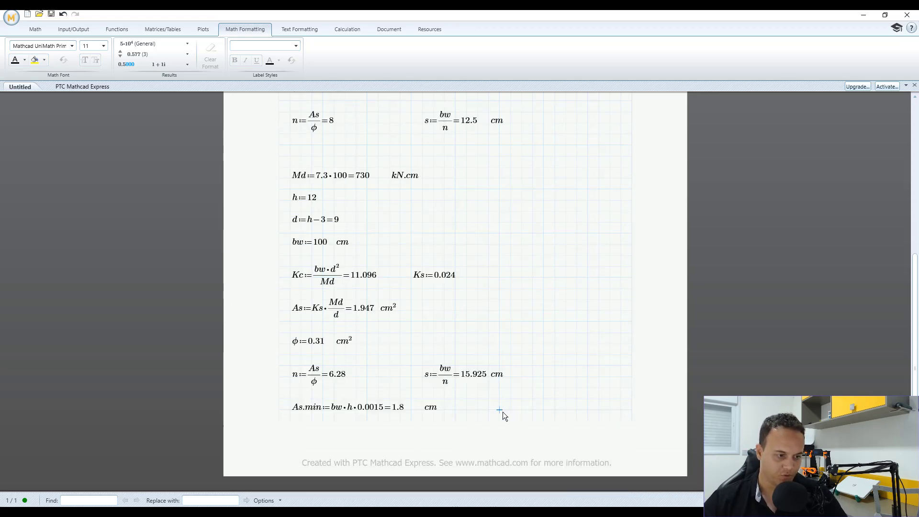
key(Return)
key(Return)
key(Return)
key(Return)
key(Return)
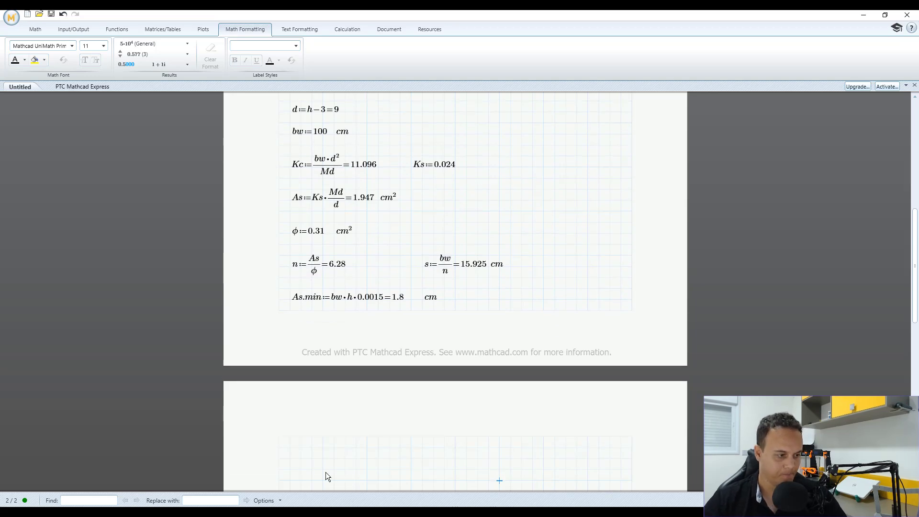
text(f)
key(ctrl+g)
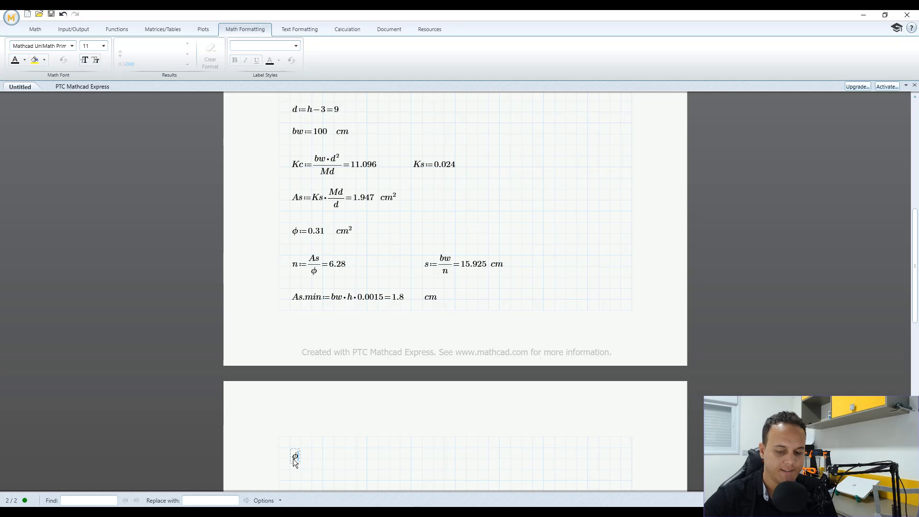
key(Right)
key(Right)
text(cada)
key(Right)
key(Right)
key(Right)
text(12·cm)
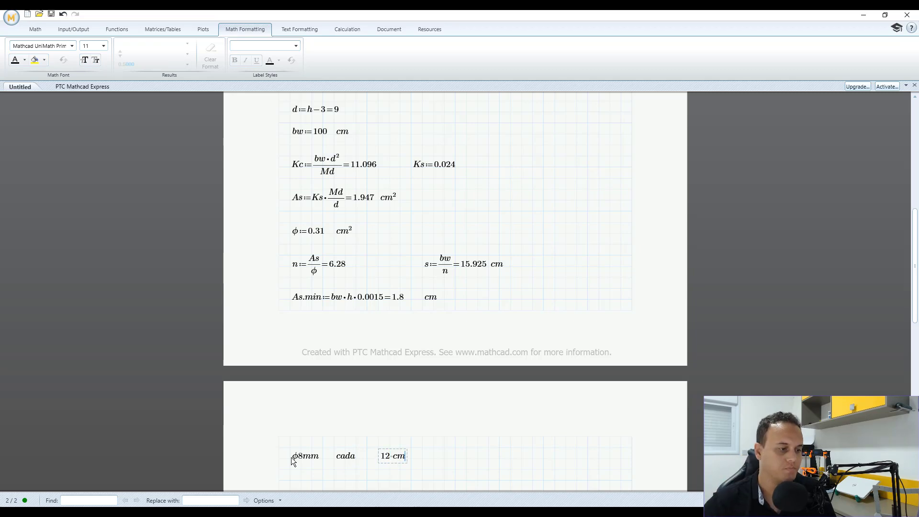
Step: Write the second reinforcement note "ϕ6.3mm cada 16 cm" directly below the first one
scroll(316, 435, down, 5)
click(294, 299)
text(f)
key(ctrl+g)
text(6)
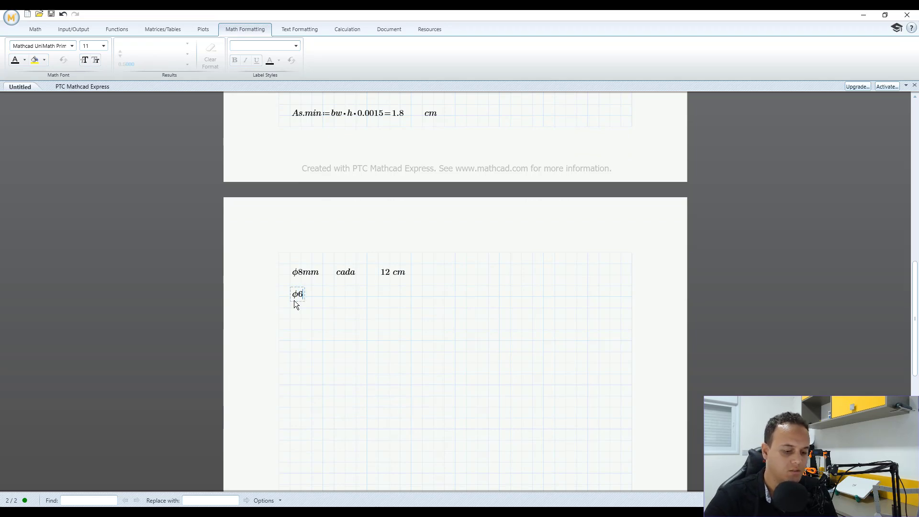
text(.3mm)
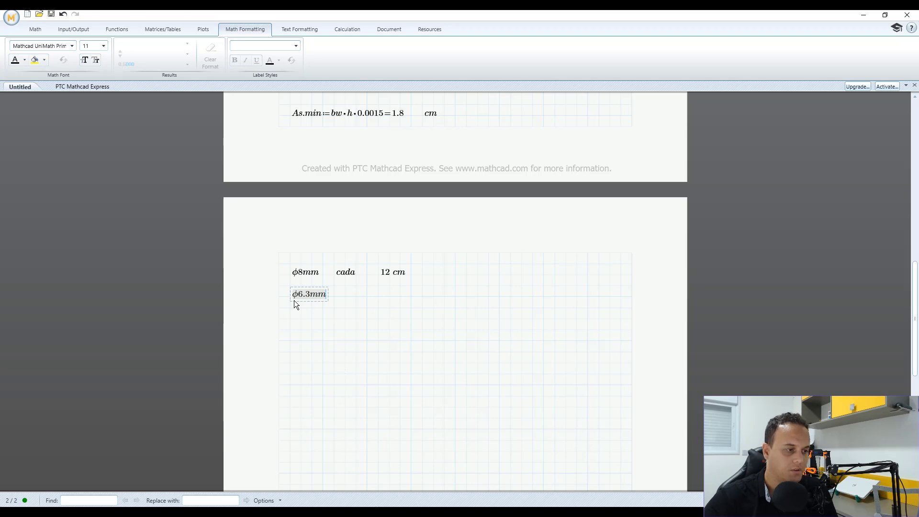
key(Right)
text(cada)
key(Right)
scroll(295, 300, up, 3)
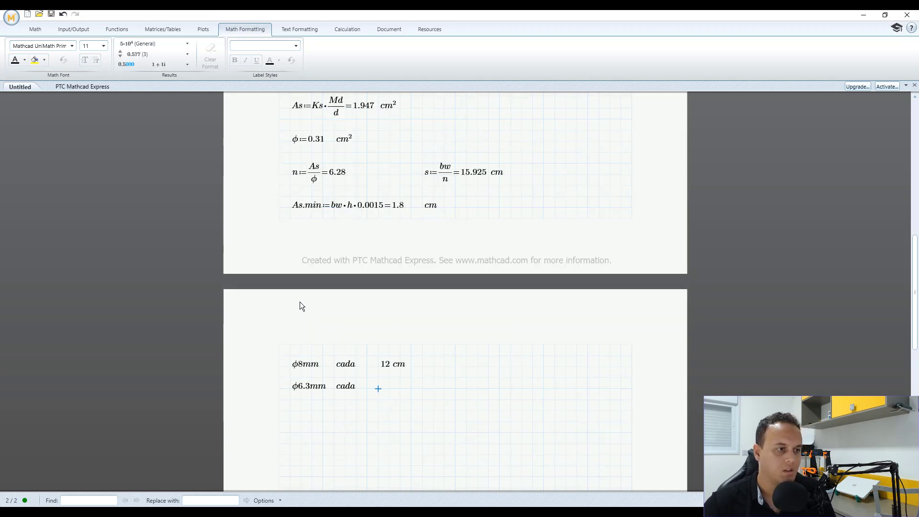
scroll(301, 302, down, 2)
text(16)
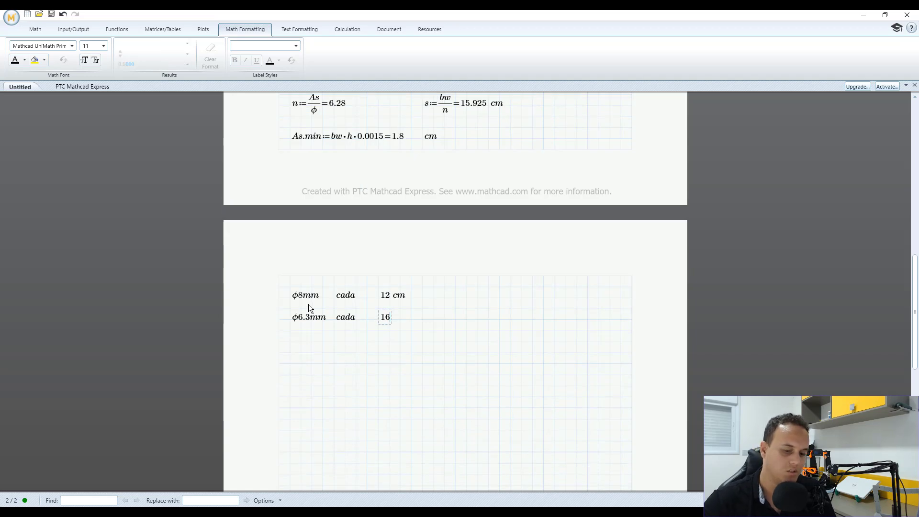
text(·cm)
scroll(509, 380, up, 3)
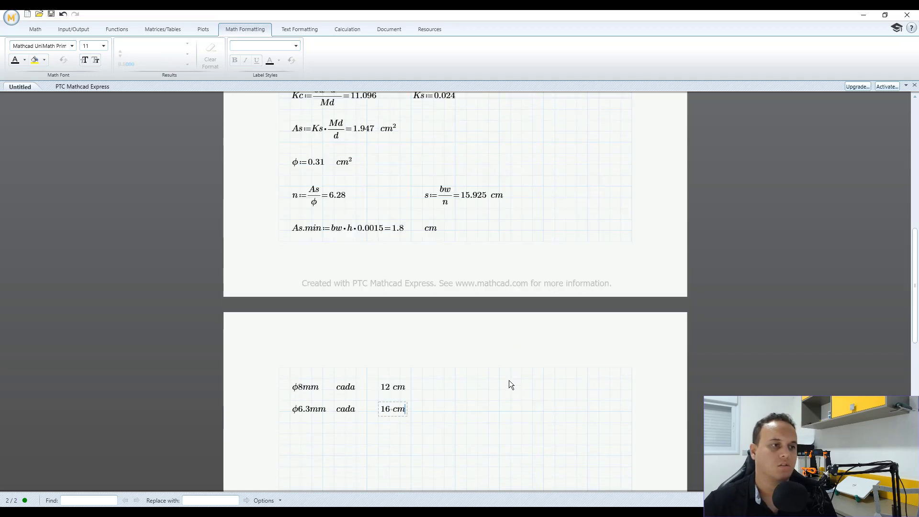
scroll(469, 361, down, 3)
click(389, 374)
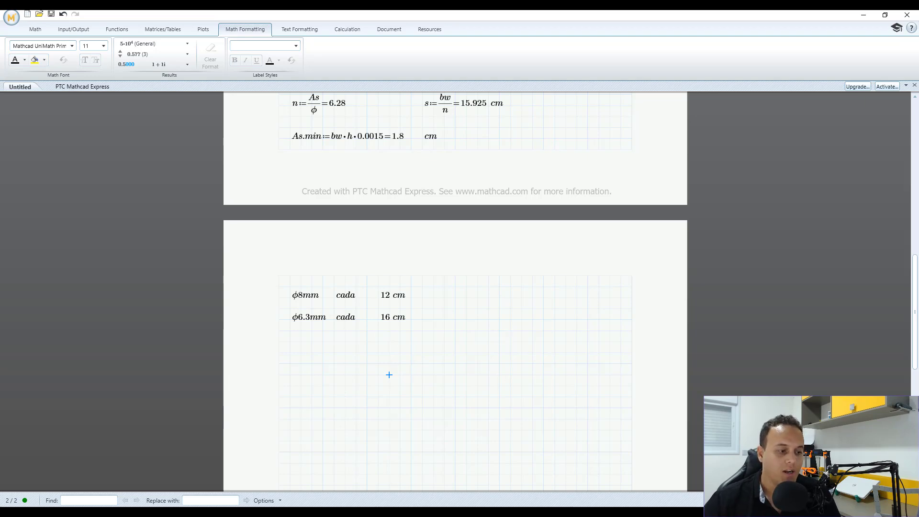
Step: Switch to GEO5 and display the moment mx results for Combinação ELU: G1+G2+Q3 on the slab
key(alt+Tab)
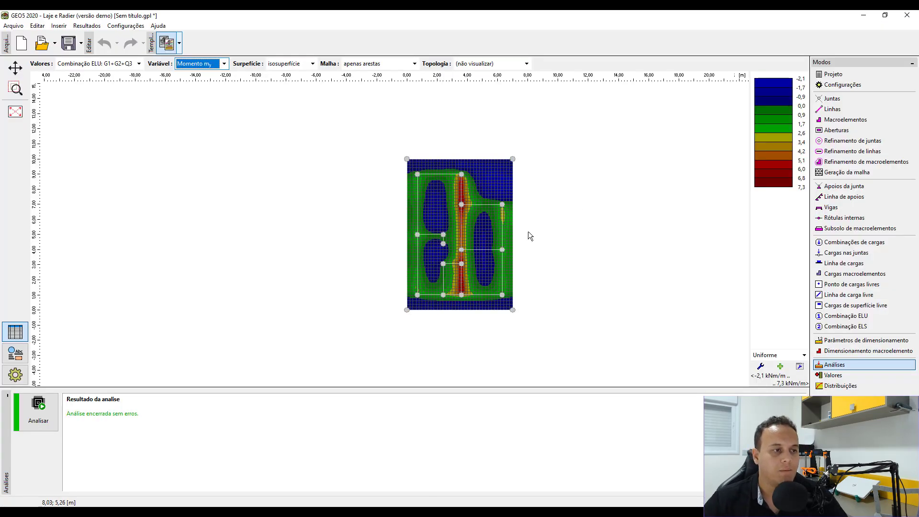
scroll(449, 231, up, 4)
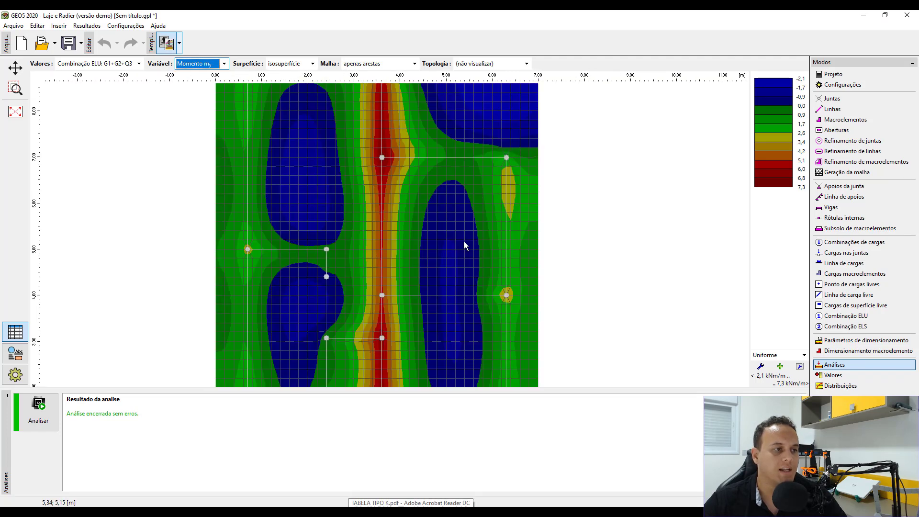
scroll(464, 242, down, 3)
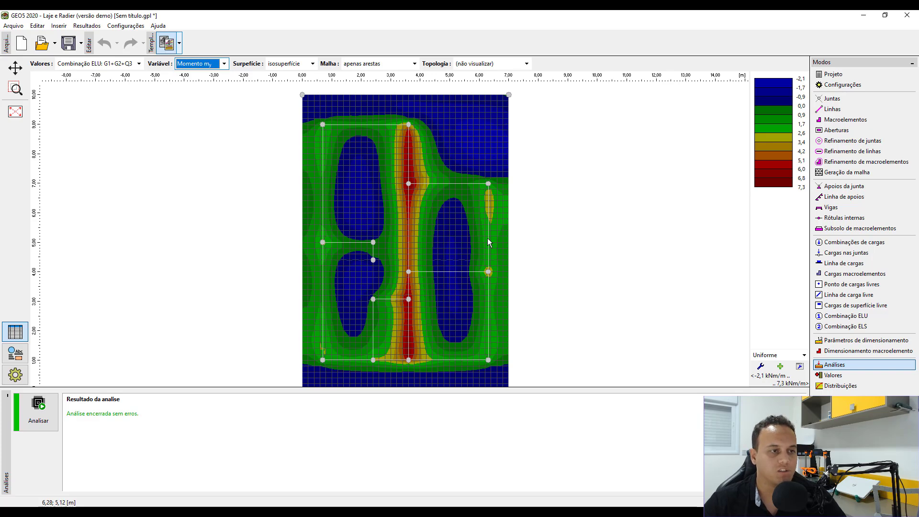
scroll(487, 238, down, 2)
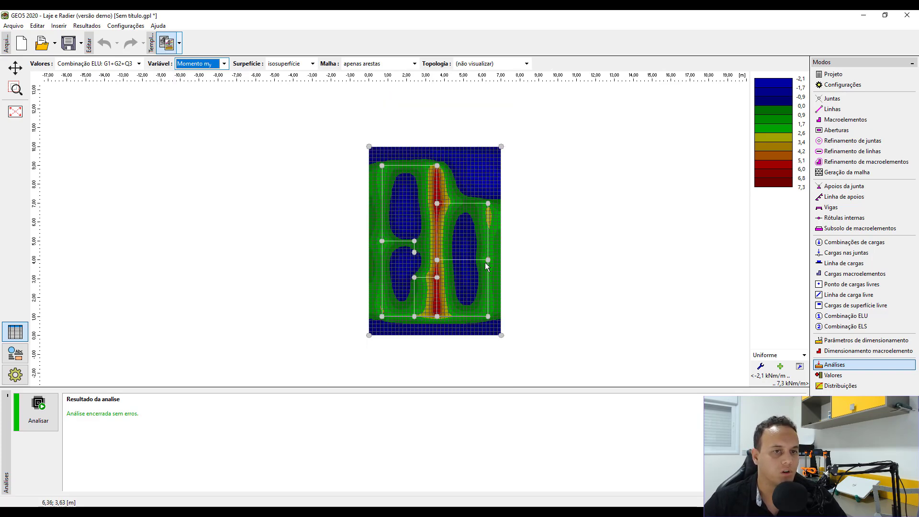
click(211, 63)
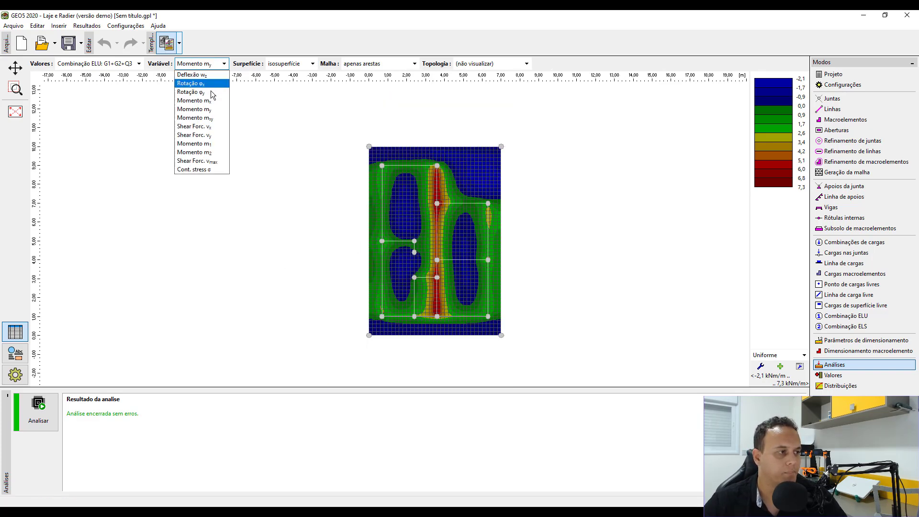
click(212, 100)
click(209, 64)
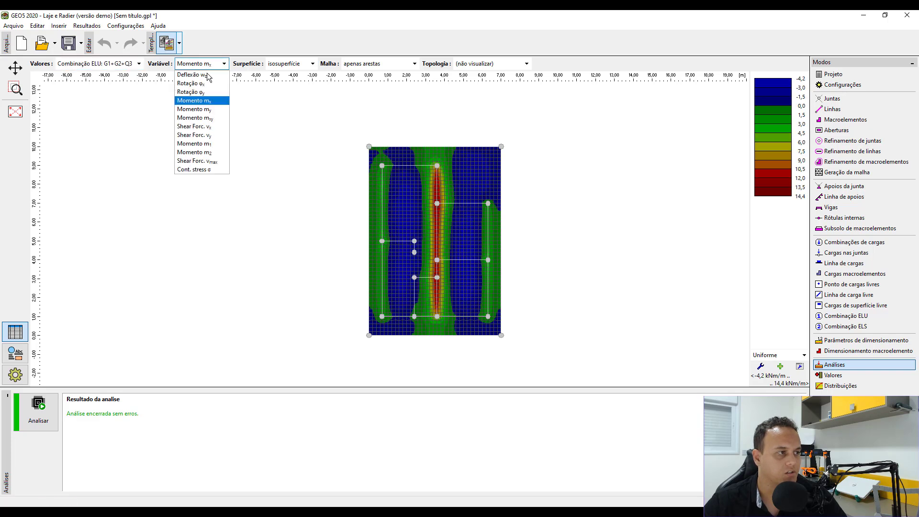
click(623, 292)
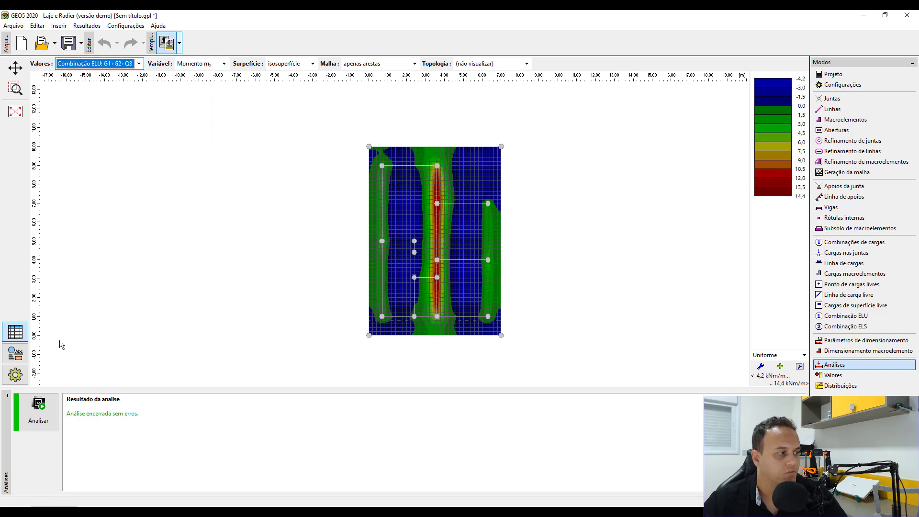
Step: Draw a distribution segment across the slab's lower part from about (-3.23, 1.50) to (8.33, 1.47) m
click(840, 386)
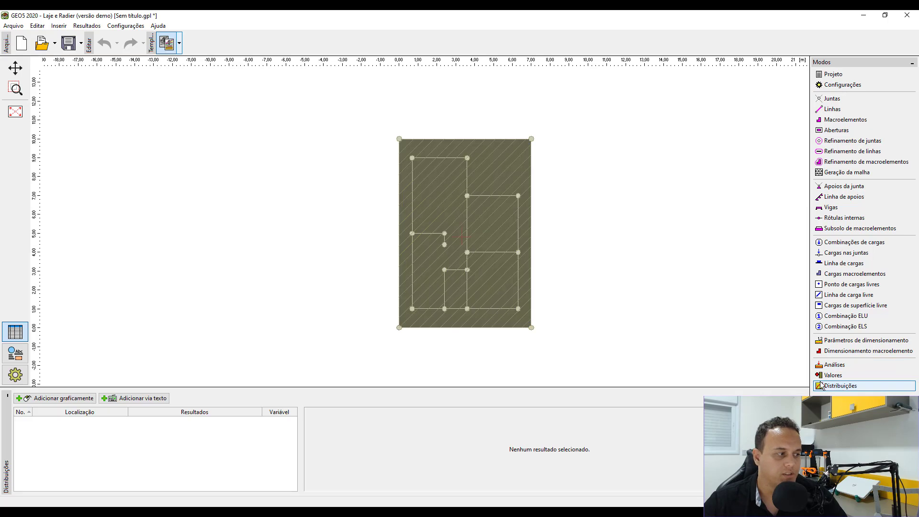
click(57, 398)
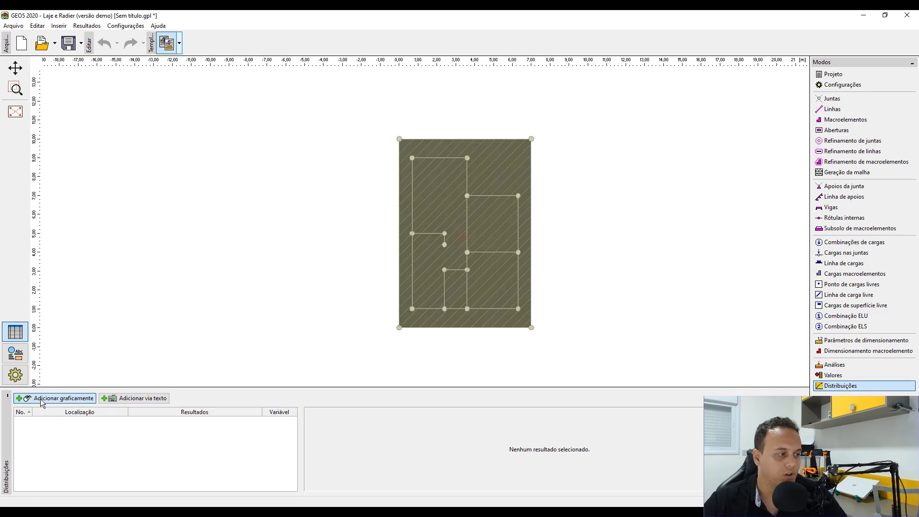
click(339, 298)
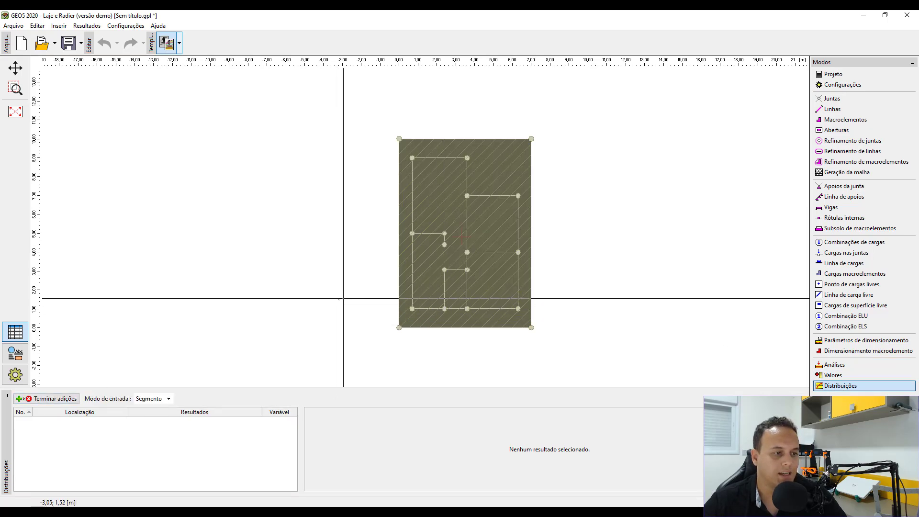
click(557, 300)
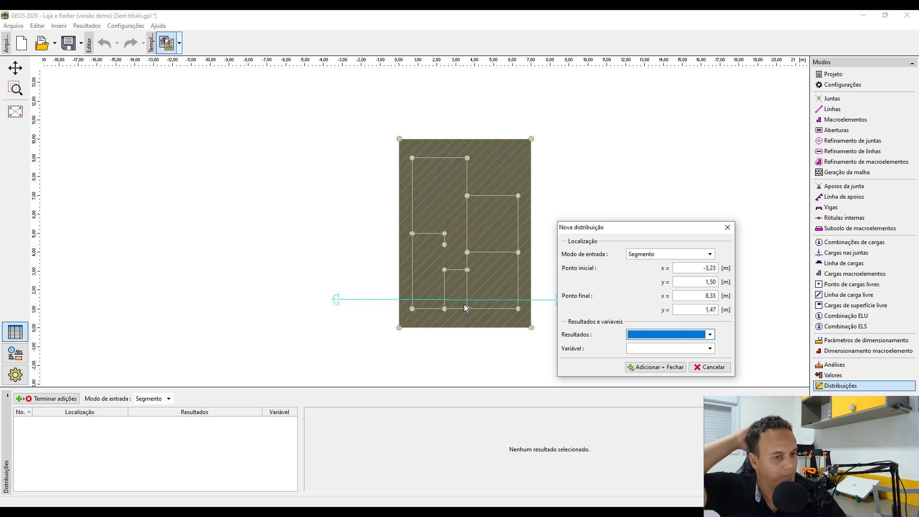
Step: Set the lower segment's results to Dimensionamento with variable Área de reforço Ab1, and add the distribution
click(710, 335)
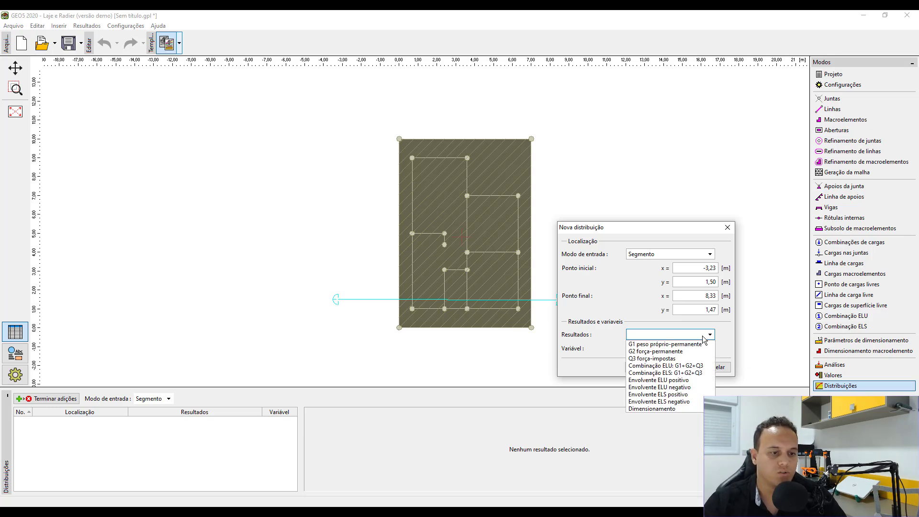
click(665, 409)
click(710, 348)
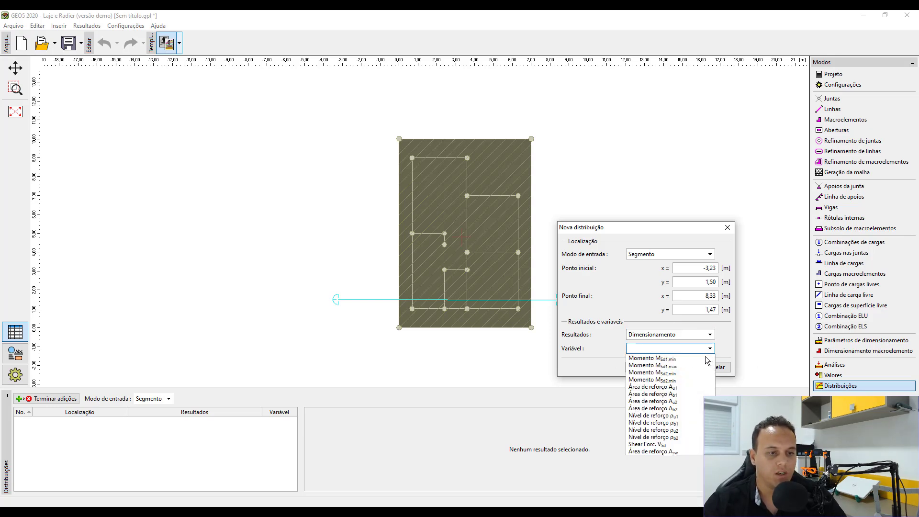
click(699, 394)
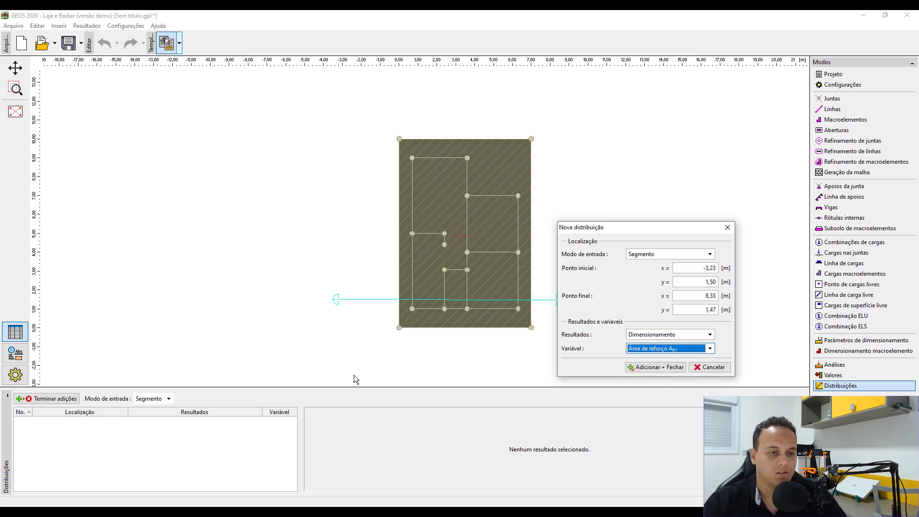
drag(606, 228, 626, 138)
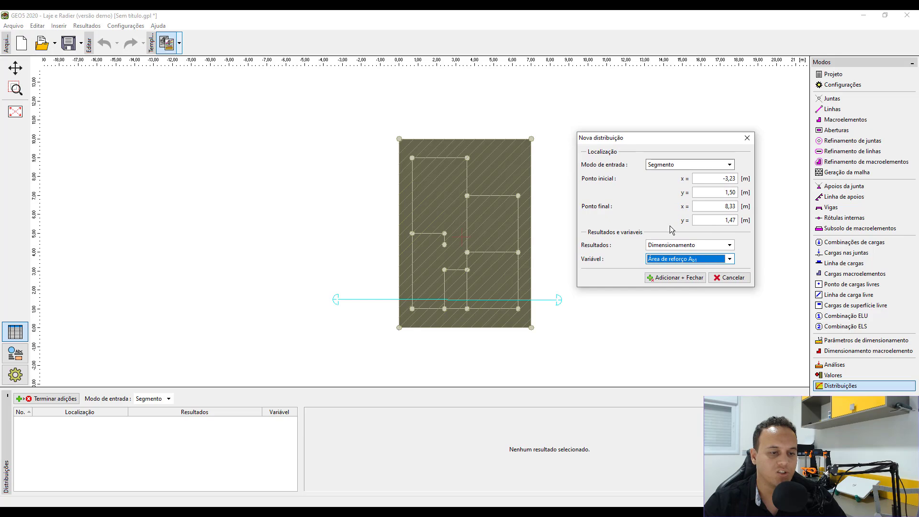
click(673, 281)
click(150, 422)
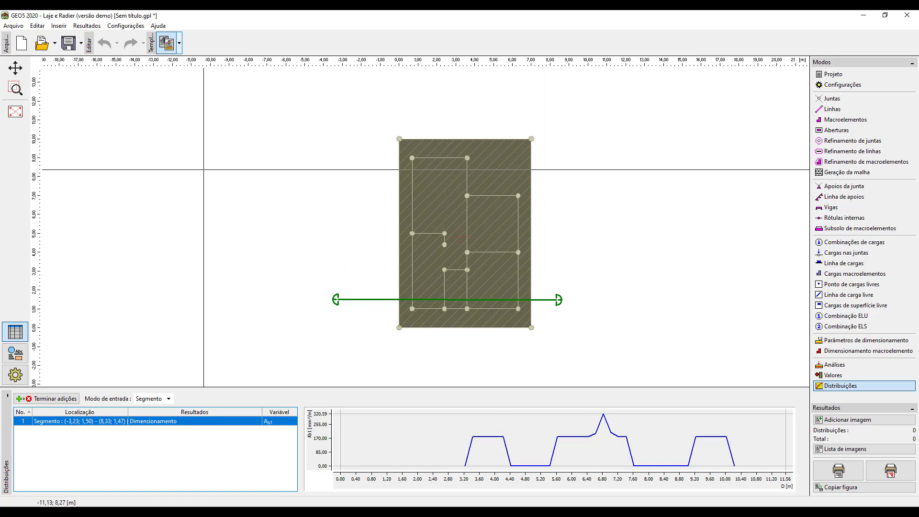
Step: Examine the mx moment map in the analysis results along the slab's central wall line
click(834, 365)
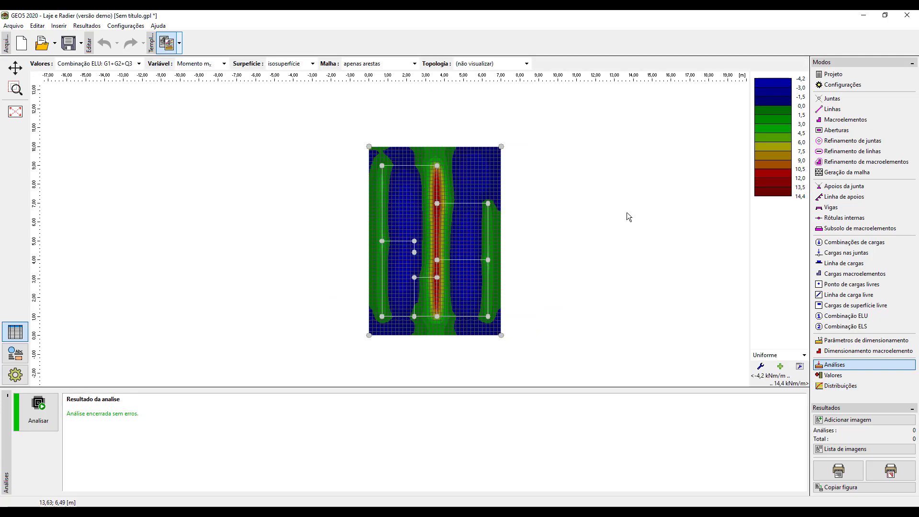
scroll(459, 268, up, 3)
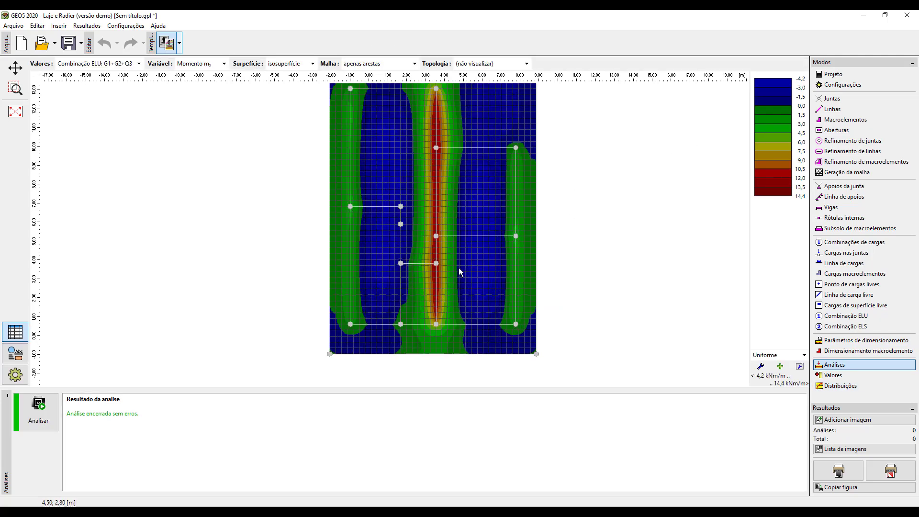
scroll(415, 259, up, 8)
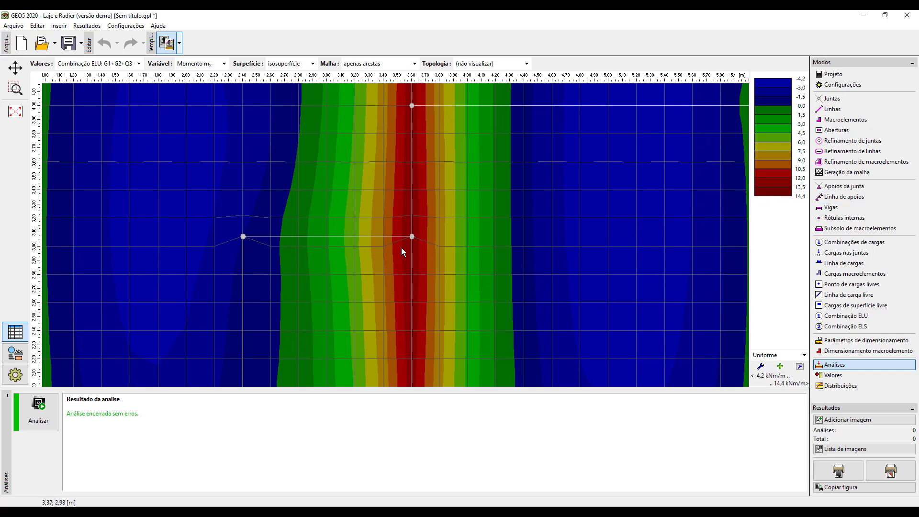
scroll(423, 235, down, 3)
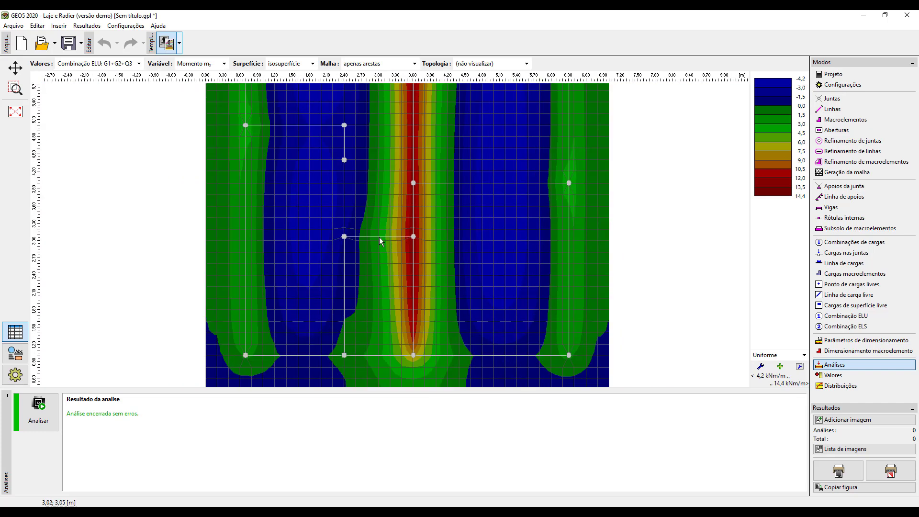
scroll(395, 281, down, 2)
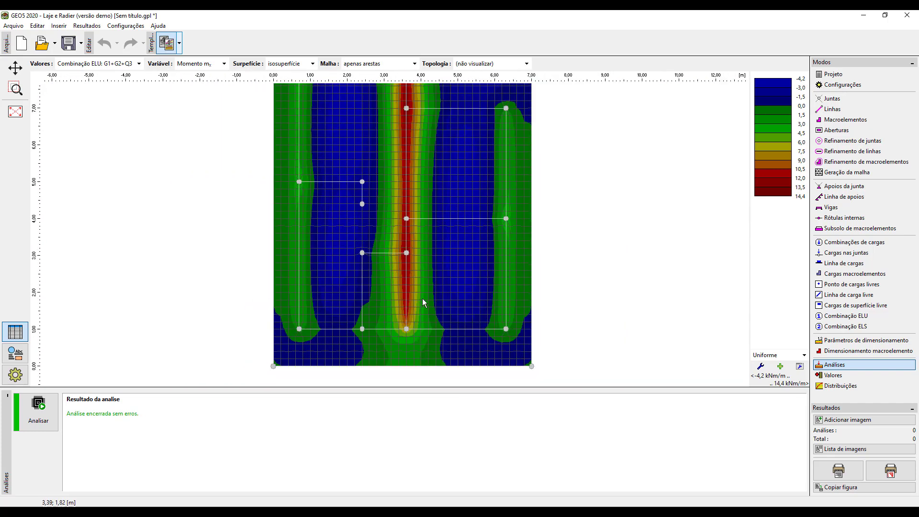
scroll(402, 248, up, 1)
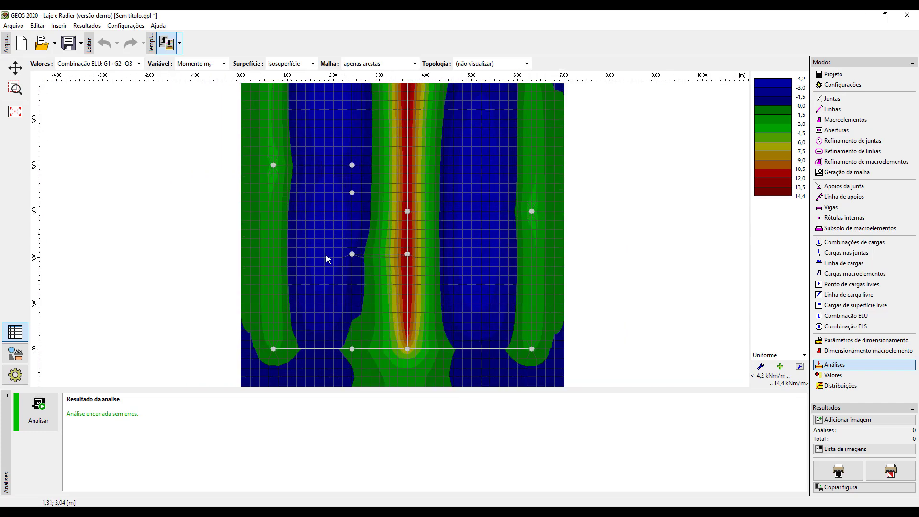
scroll(438, 255, down, 1)
drag(438, 255, 442, 283)
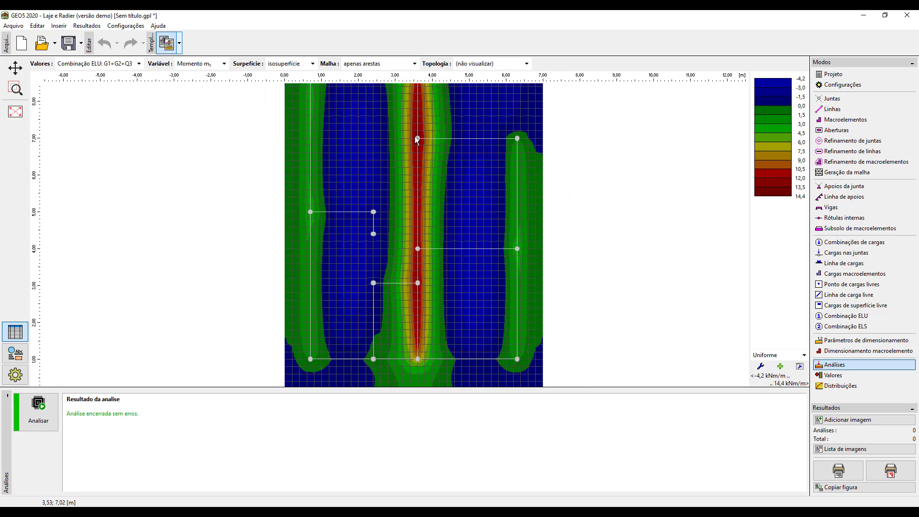
scroll(433, 228, down, 1)
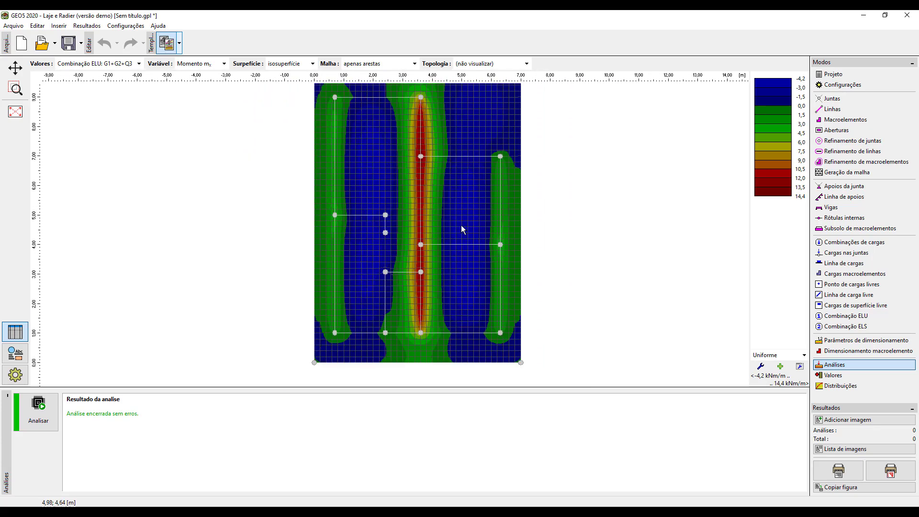
scroll(489, 208, down, 1)
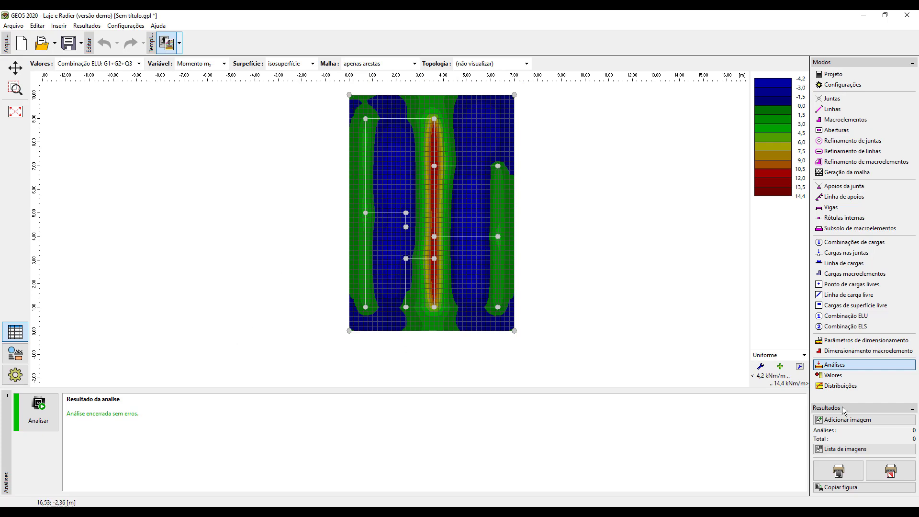
Step: Draw a second distribution segment across the slab's upper part from about (-1.74, 6.99) to (8.58, 6.97) m
click(883, 386)
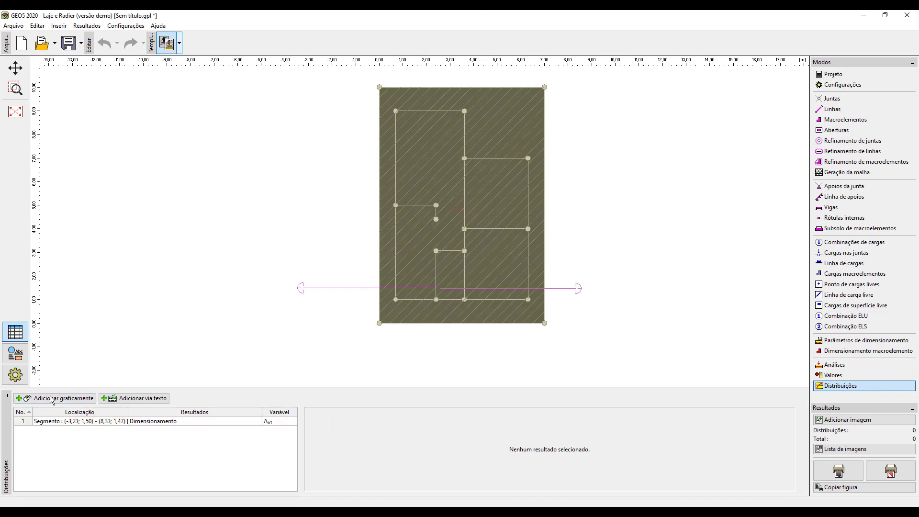
click(50, 399)
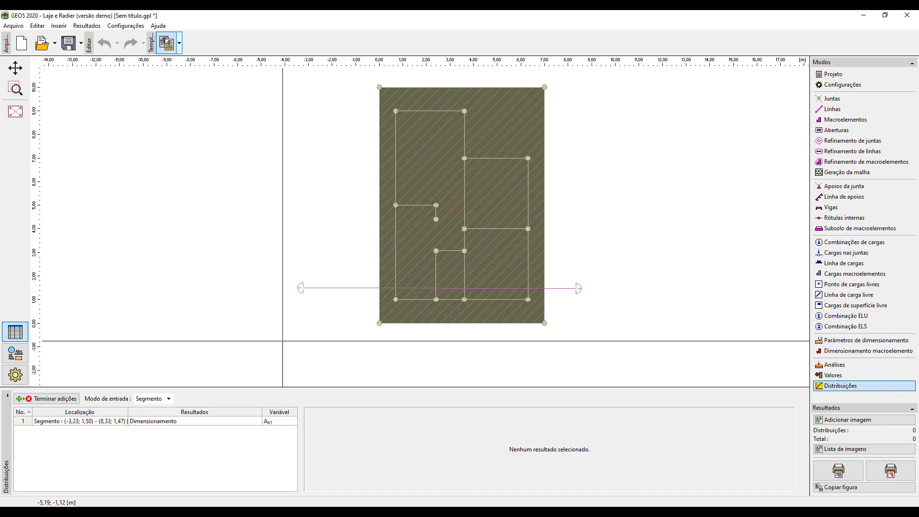
click(339, 158)
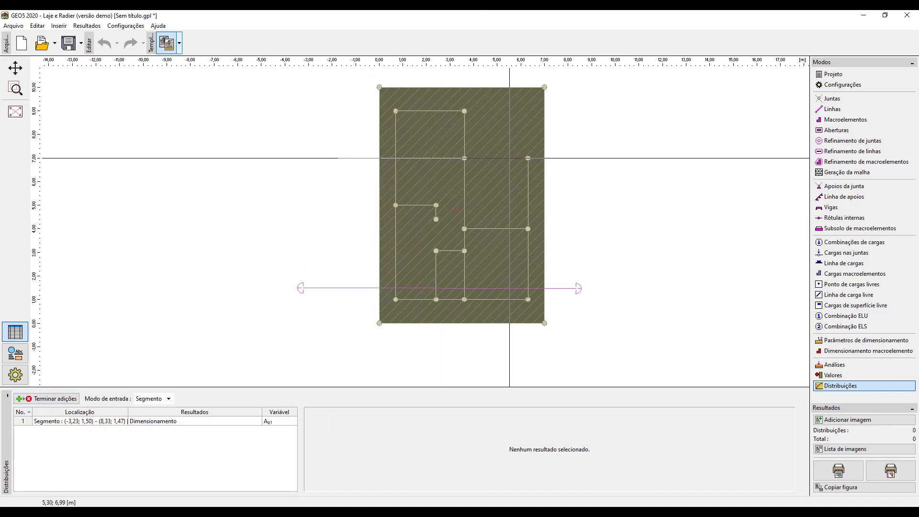
click(582, 158)
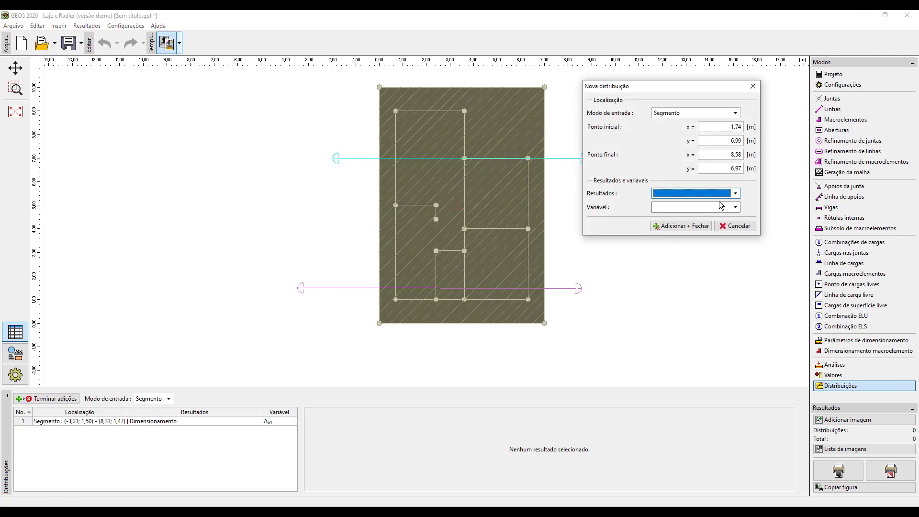
Step: Add the upper segment's distribution with Dimensionamento results and variable Área de reforço Ab1
click(709, 193)
click(699, 266)
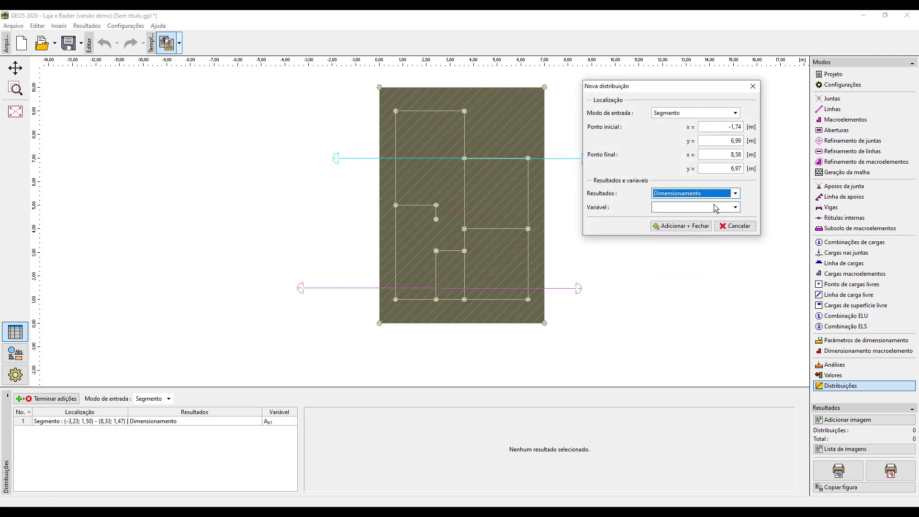
click(715, 208)
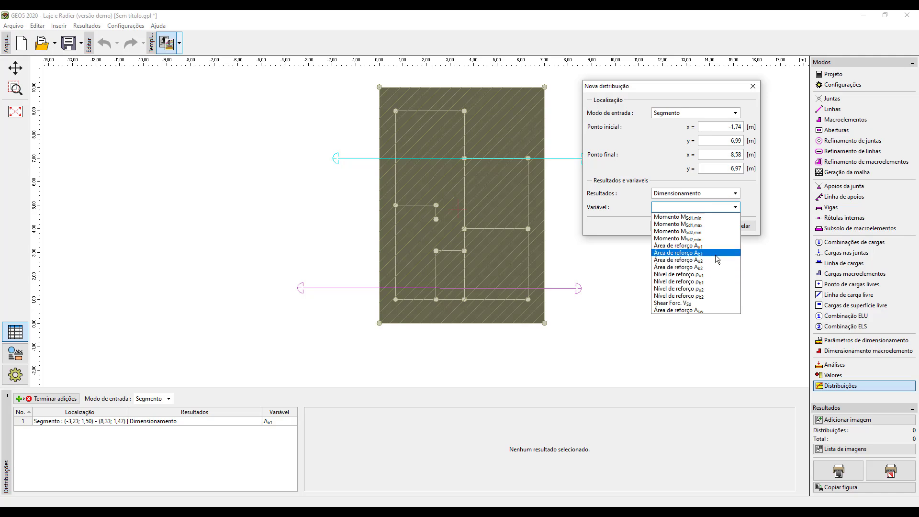
click(715, 255)
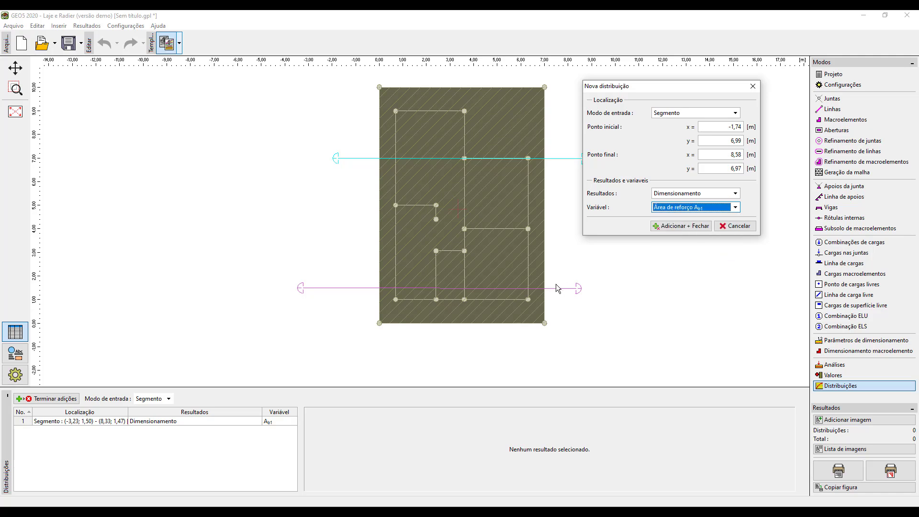
click(676, 229)
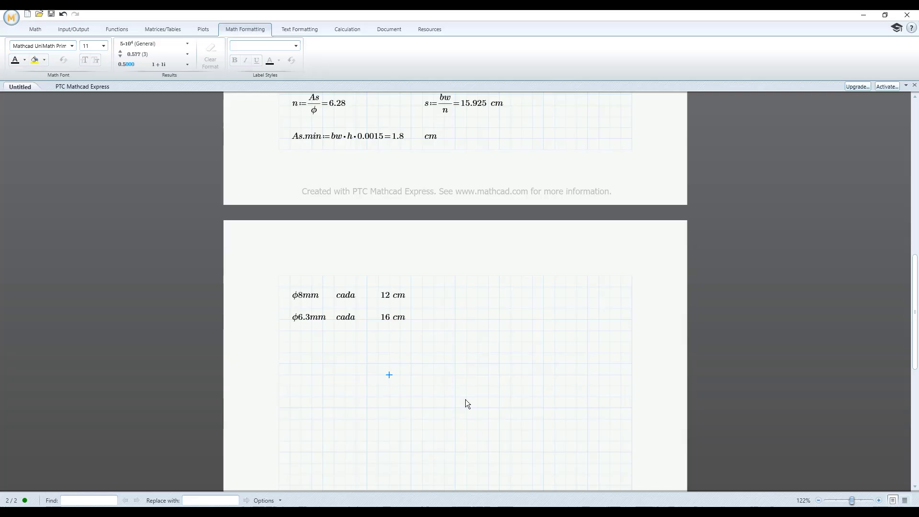
Step: Check the As result in the first Mathcad calculation block against the Ab1 distribution of the upper segment in GEO5
scroll(422, 320, down, 2)
scroll(429, 333, up, 6)
scroll(430, 335, up, 6)
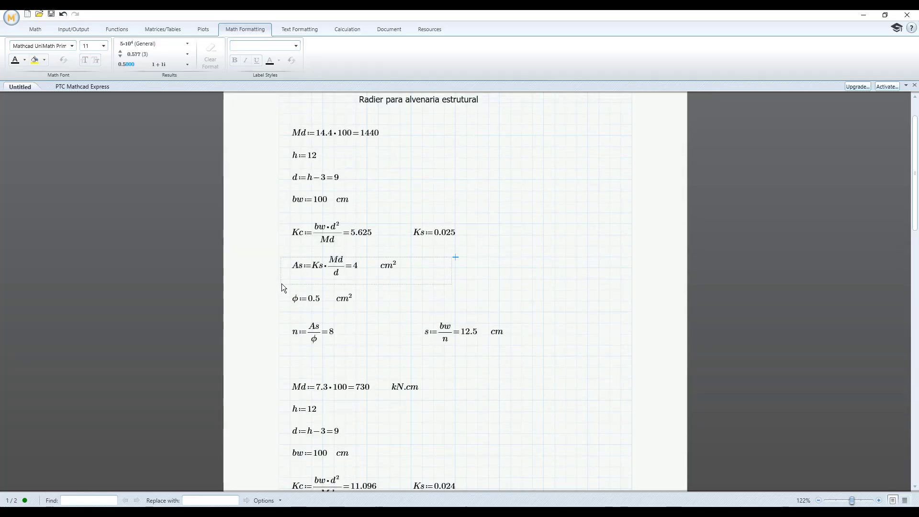
drag(280, 283, 400, 261)
click(861, 14)
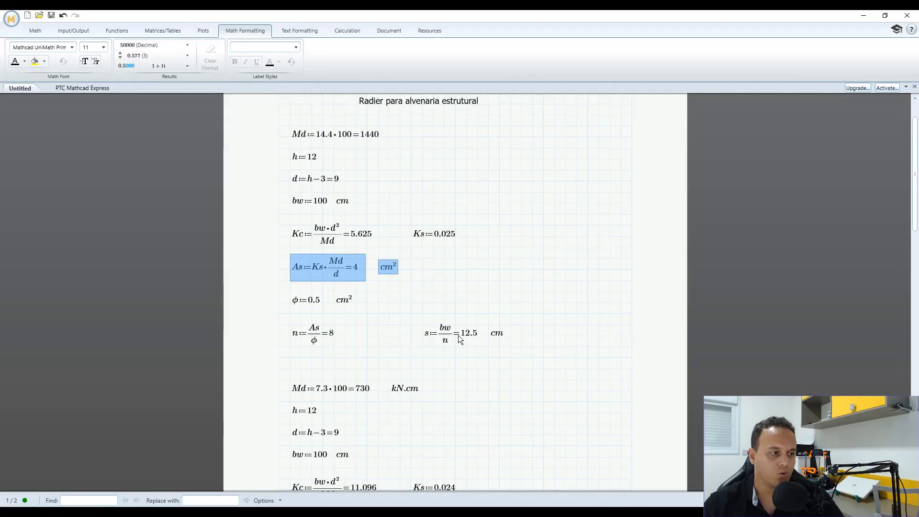
click(453, 339)
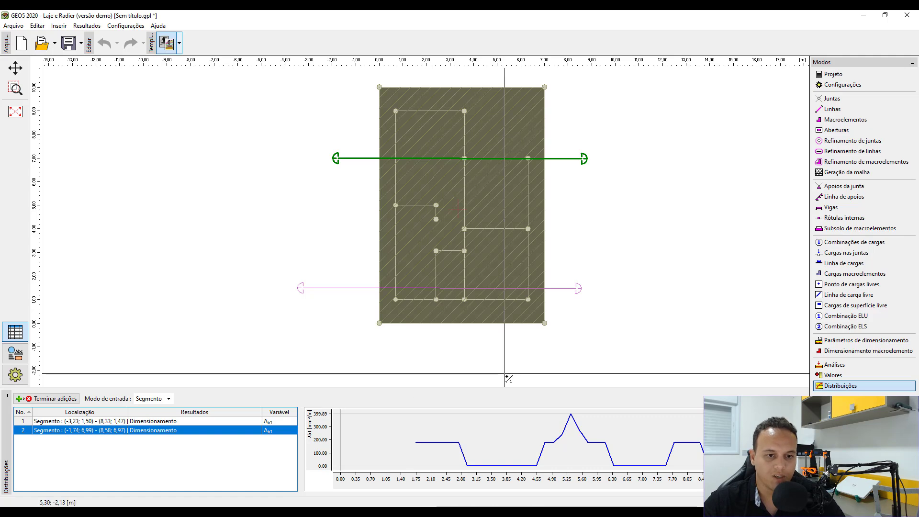
scroll(630, 258, down, 1)
drag(631, 258, 632, 269)
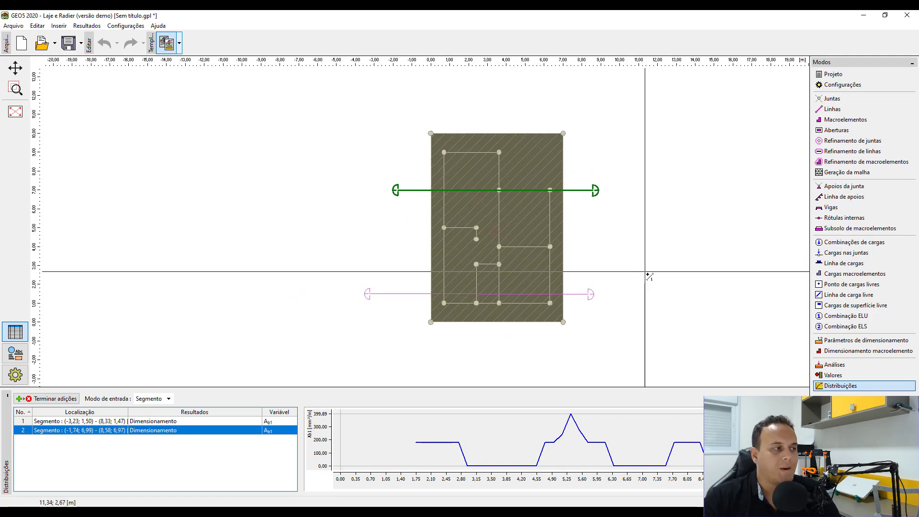